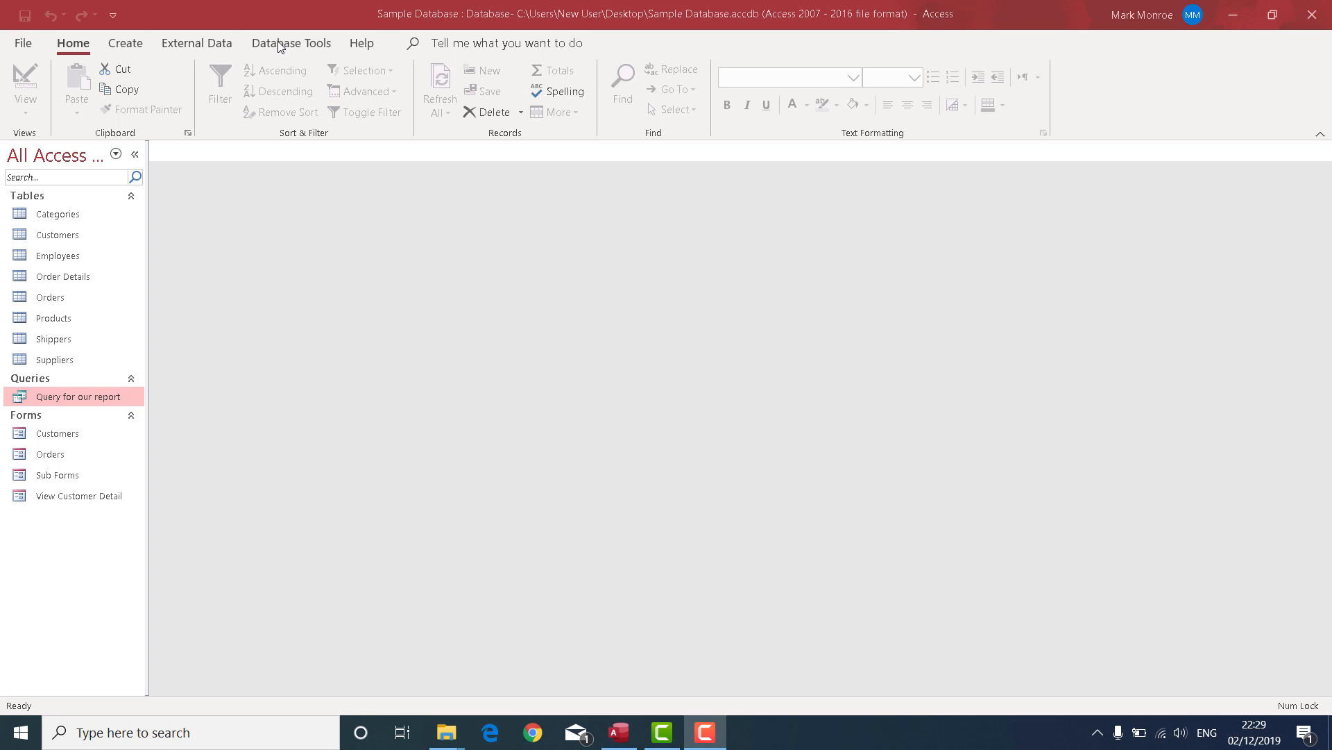
Step: Create a blank report in design view and widen its design area to about 19.5 cm
click(134, 45)
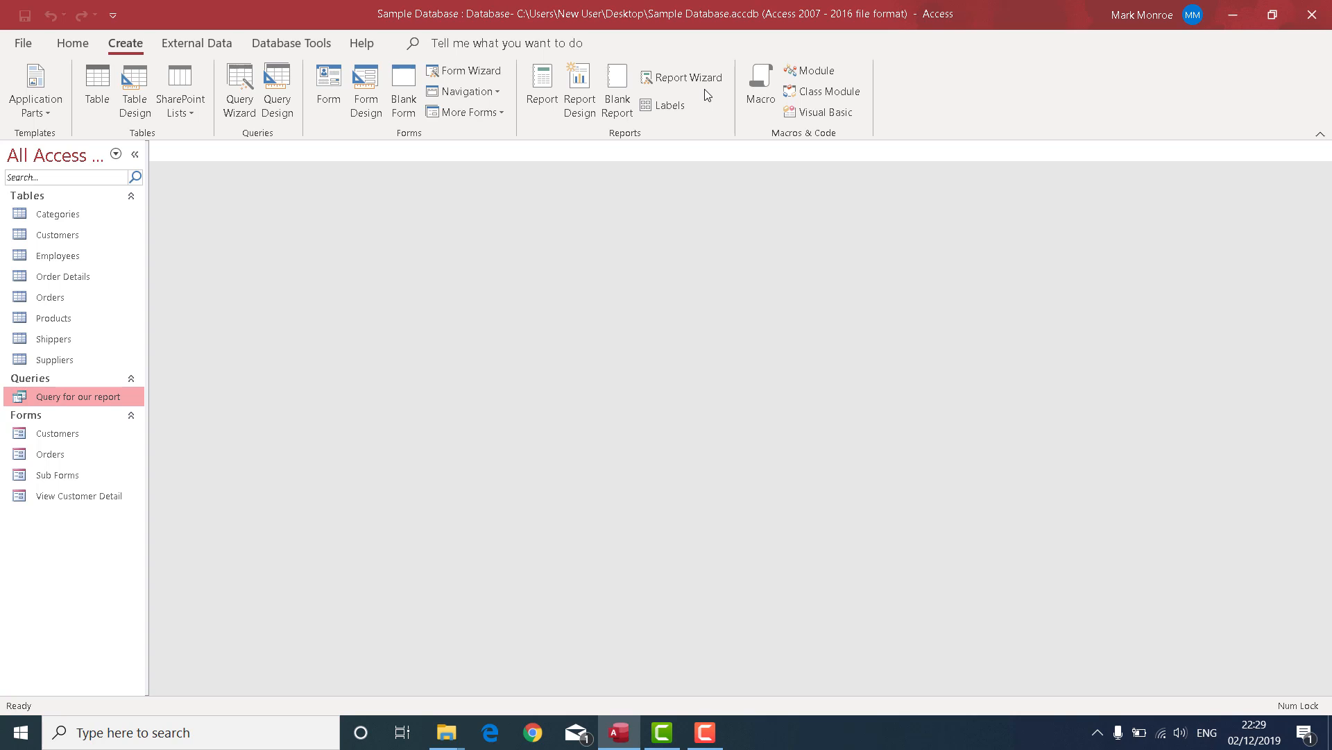
click(584, 78)
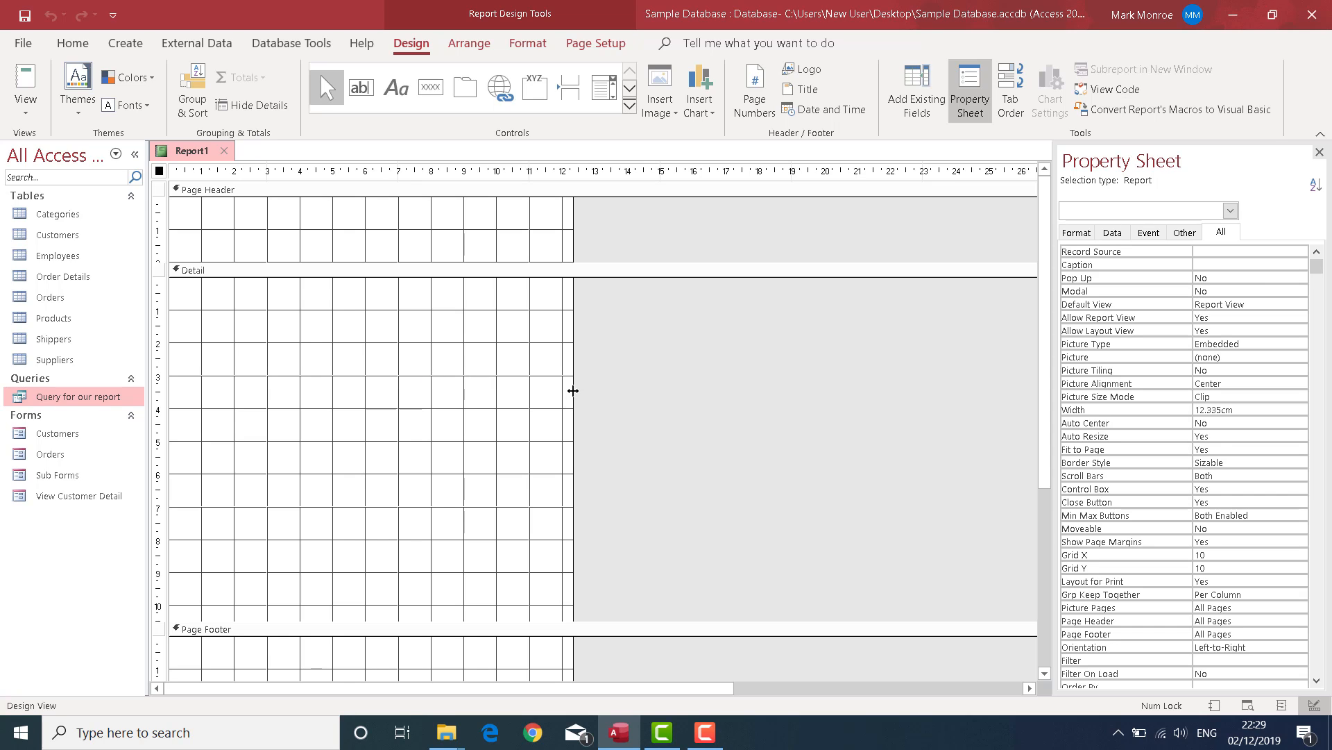
drag(571, 392, 807, 394)
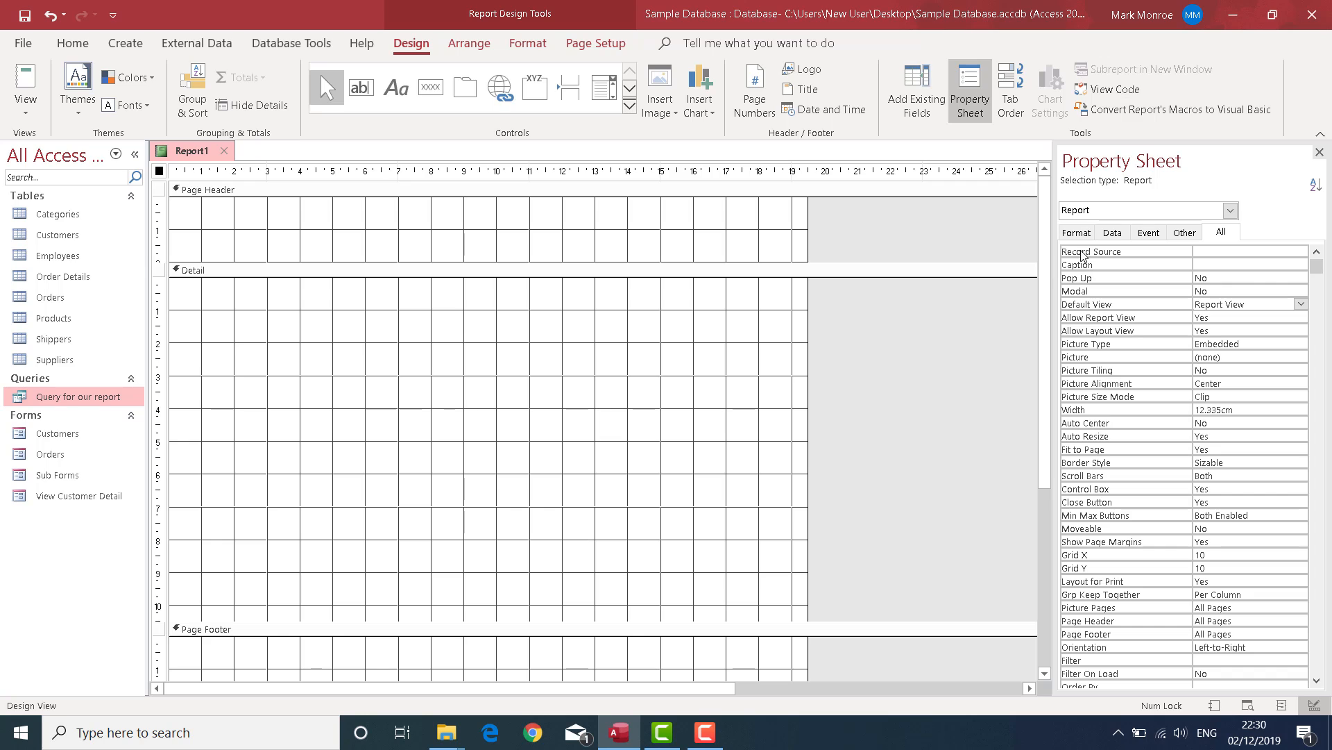
Step: Set the report's record source to "Query for our report"
click(1207, 253)
click(1286, 251)
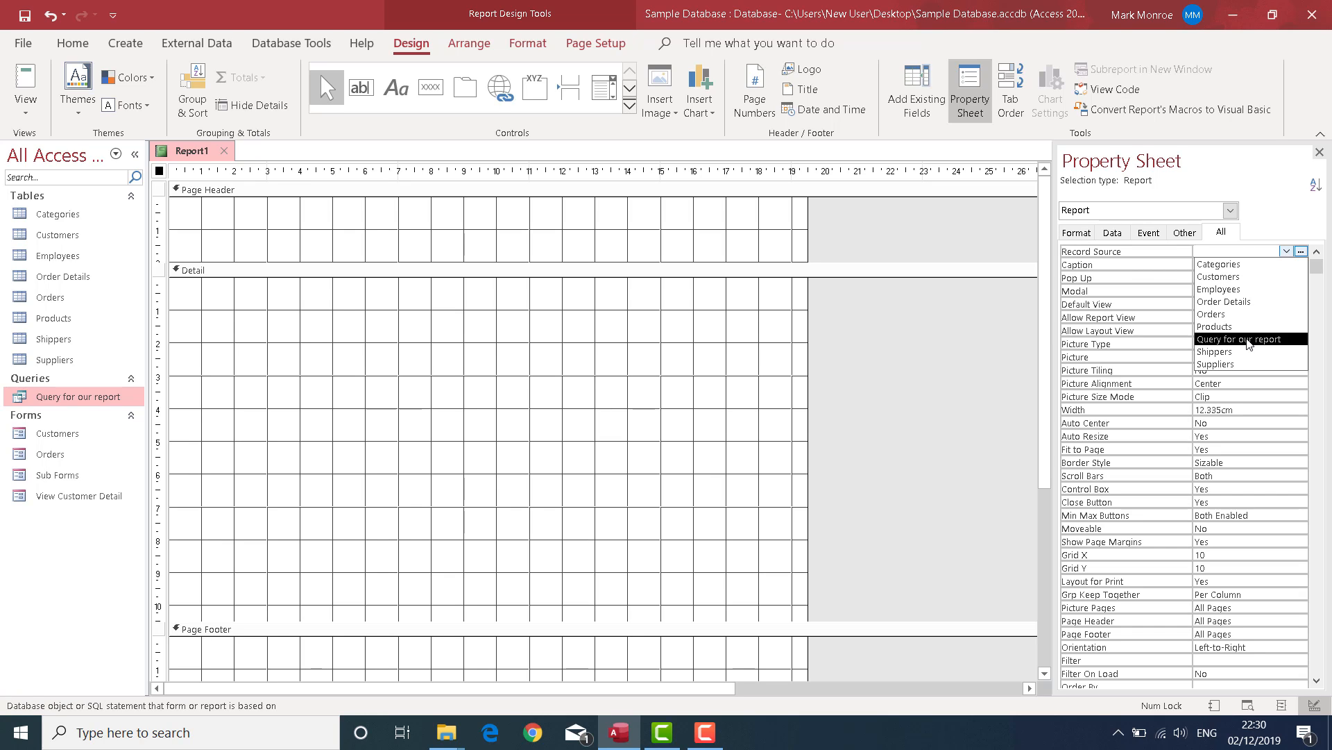
click(1243, 340)
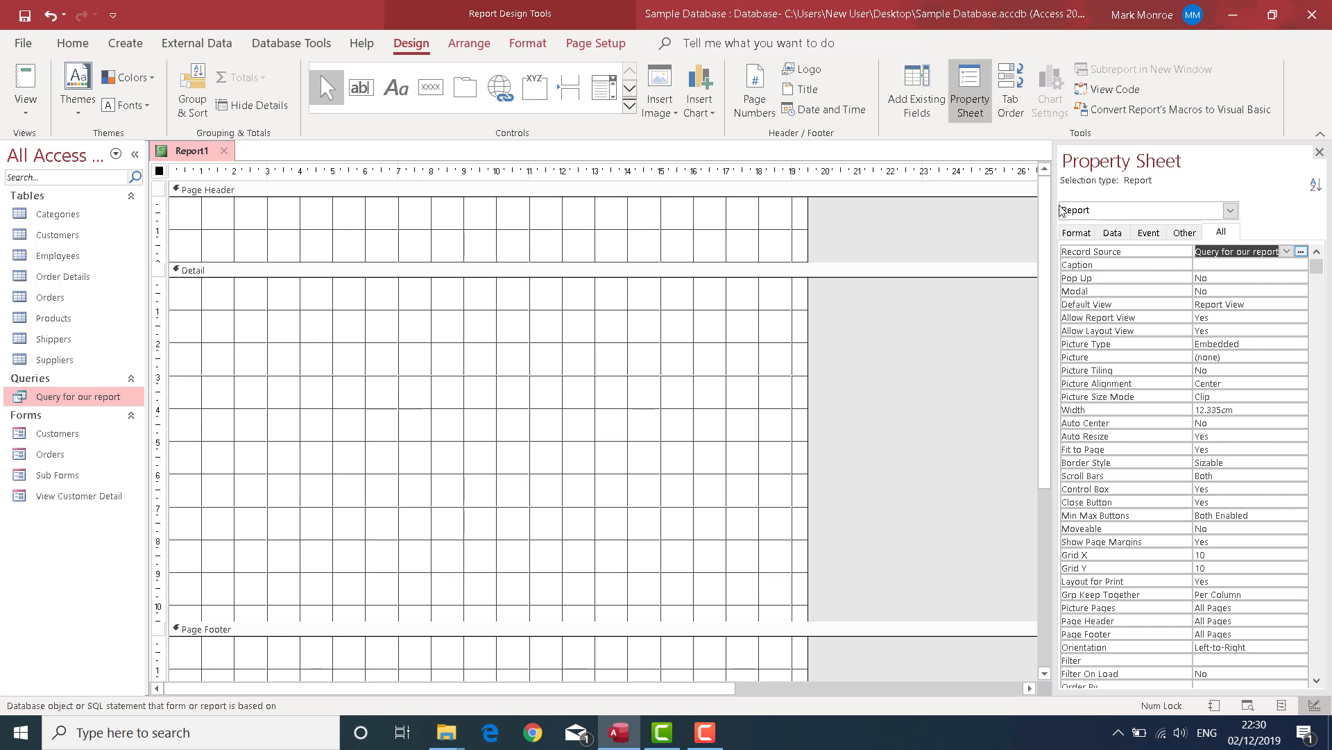
Step: Add all the query's fields, from CompanyName through Value, to the middle of the Detail section
click(916, 102)
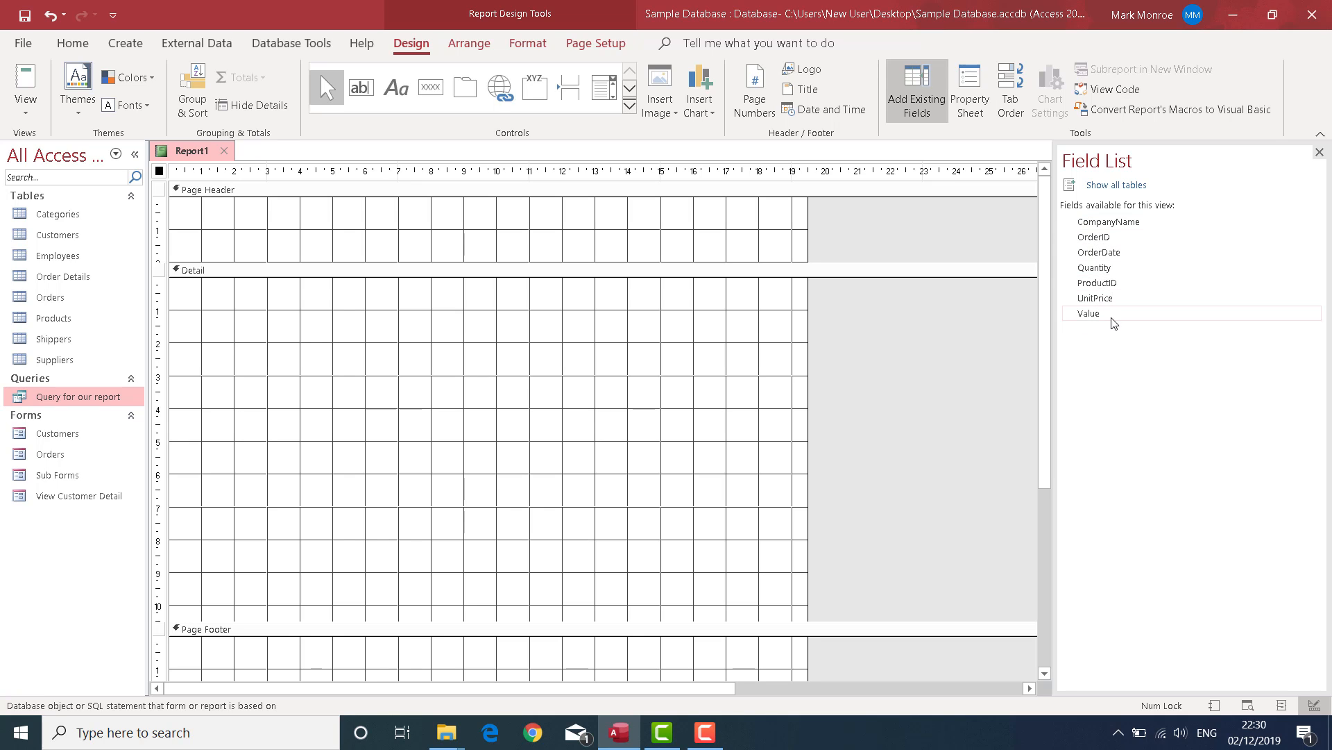
mouse_move(1108, 312)
click(1101, 222)
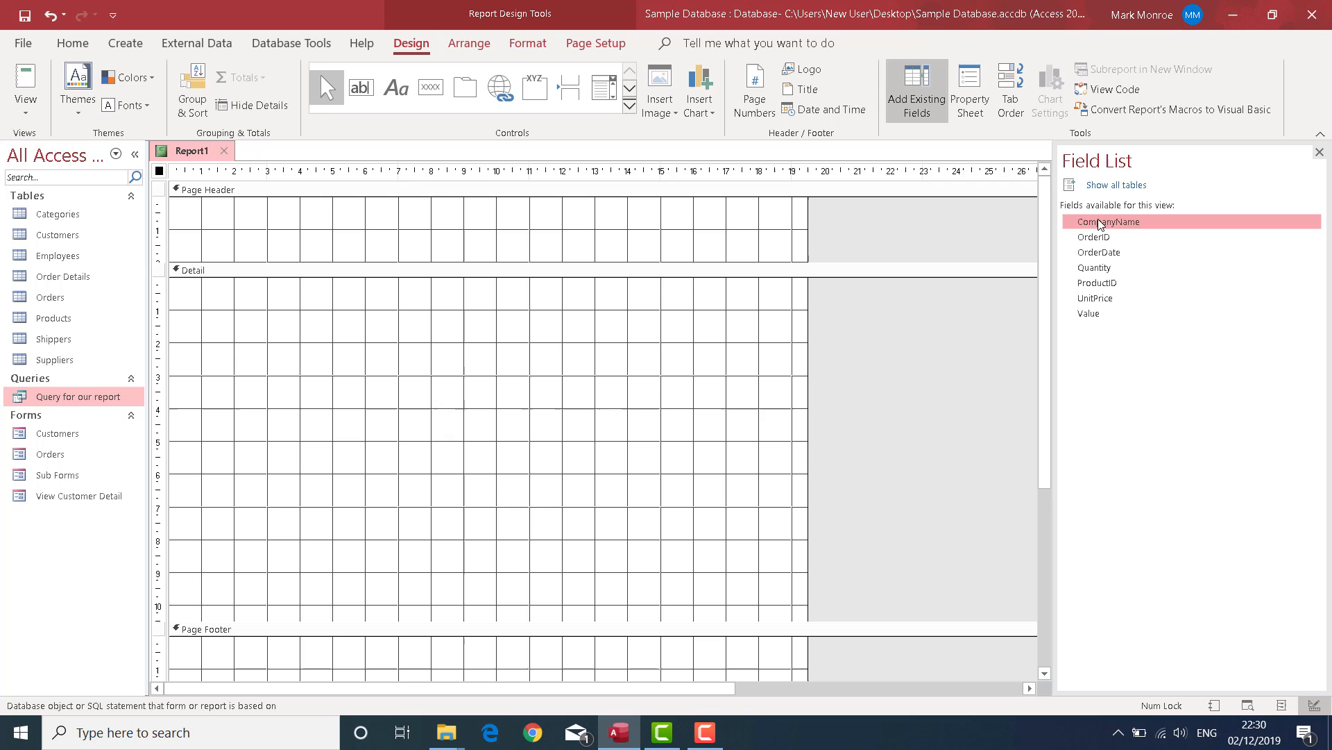
shift+click(1103, 315)
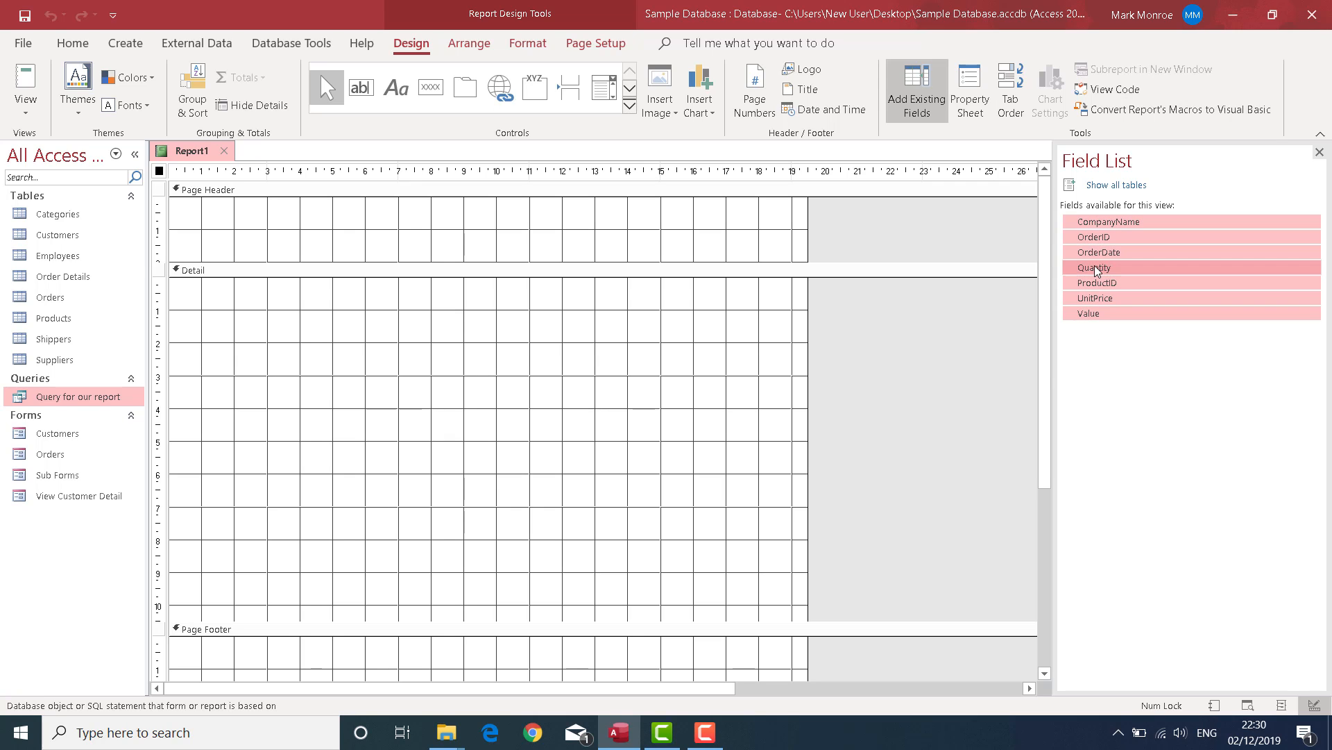
drag(1095, 269, 512, 381)
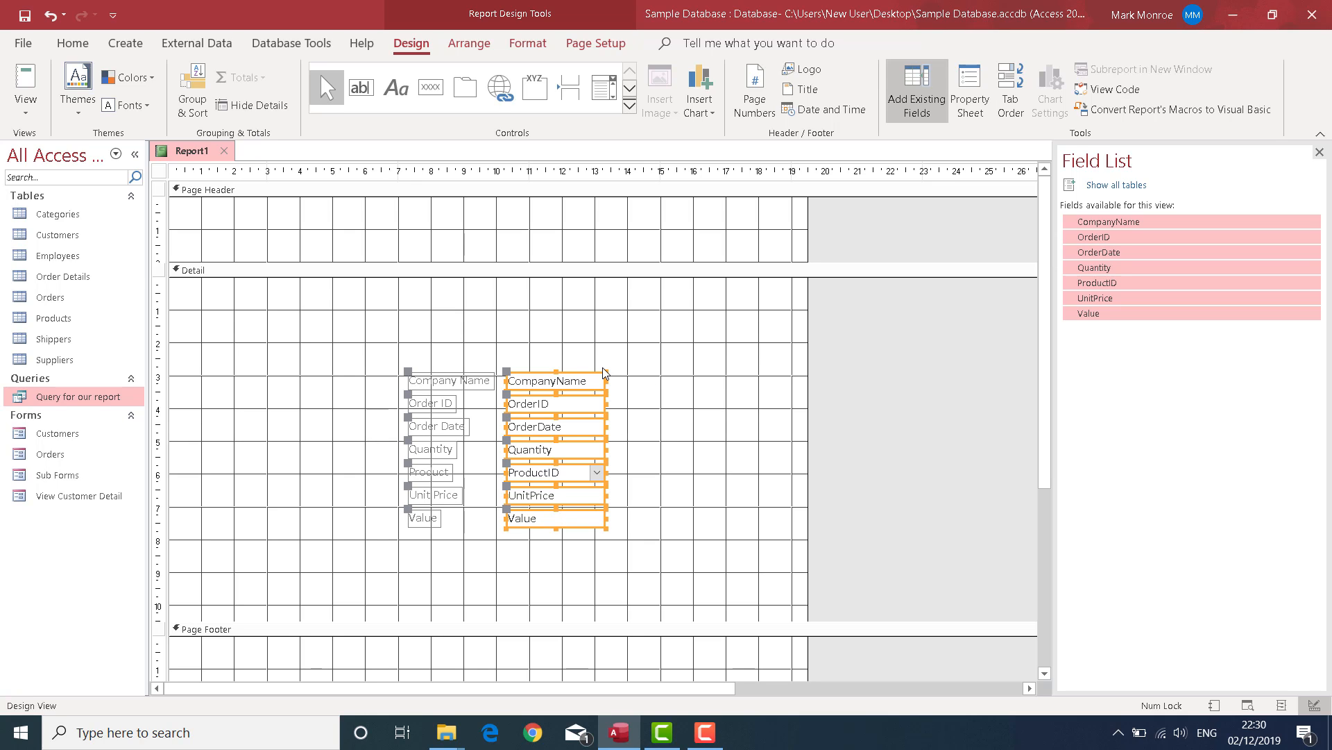
click(659, 370)
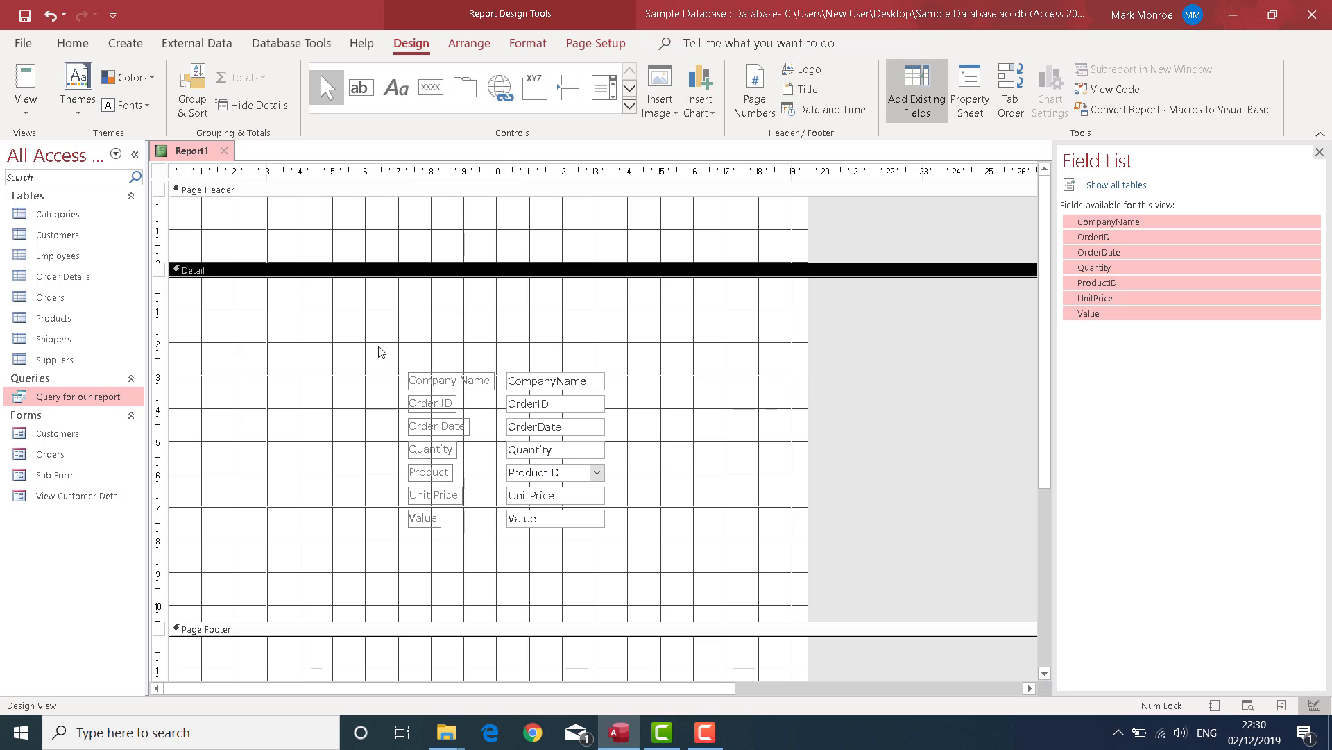
Step: Move all the field labels from the Detail section into the Page Header, leaving the bound fields in Detail
drag(379, 346, 452, 541)
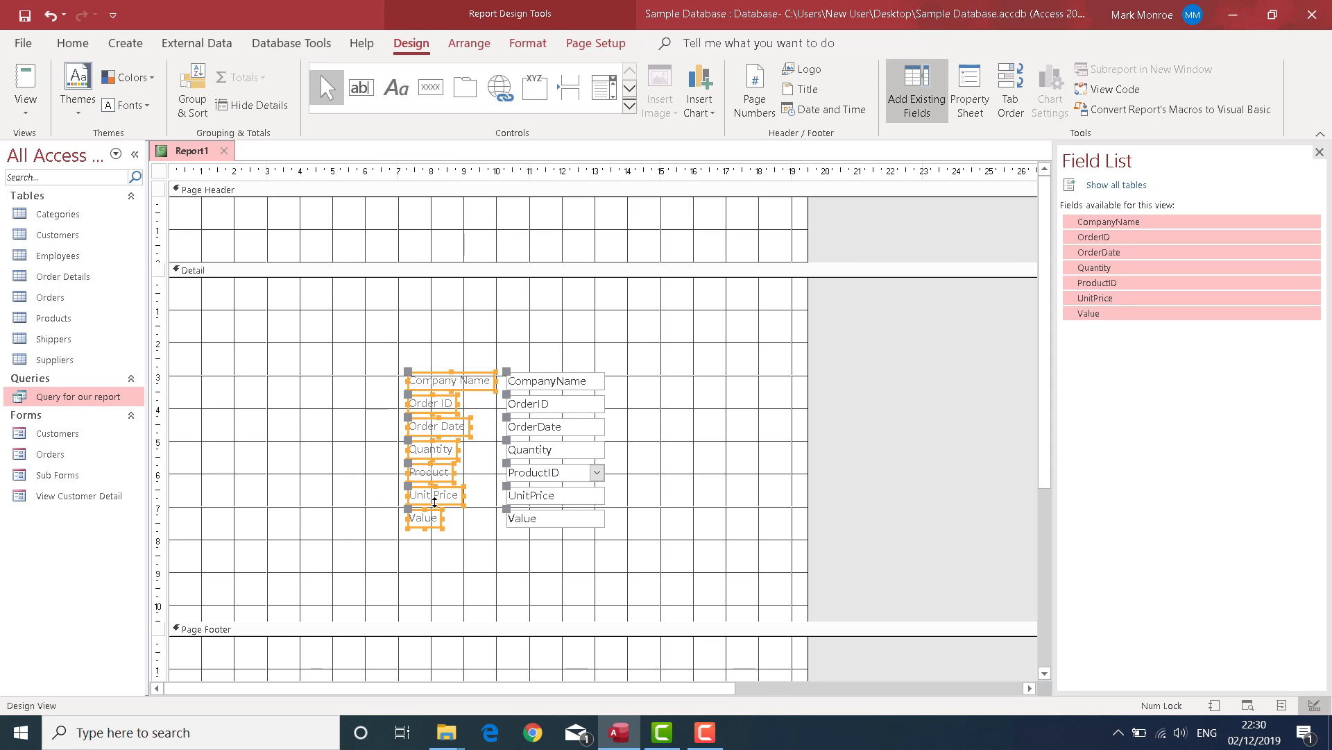
key(Delete)
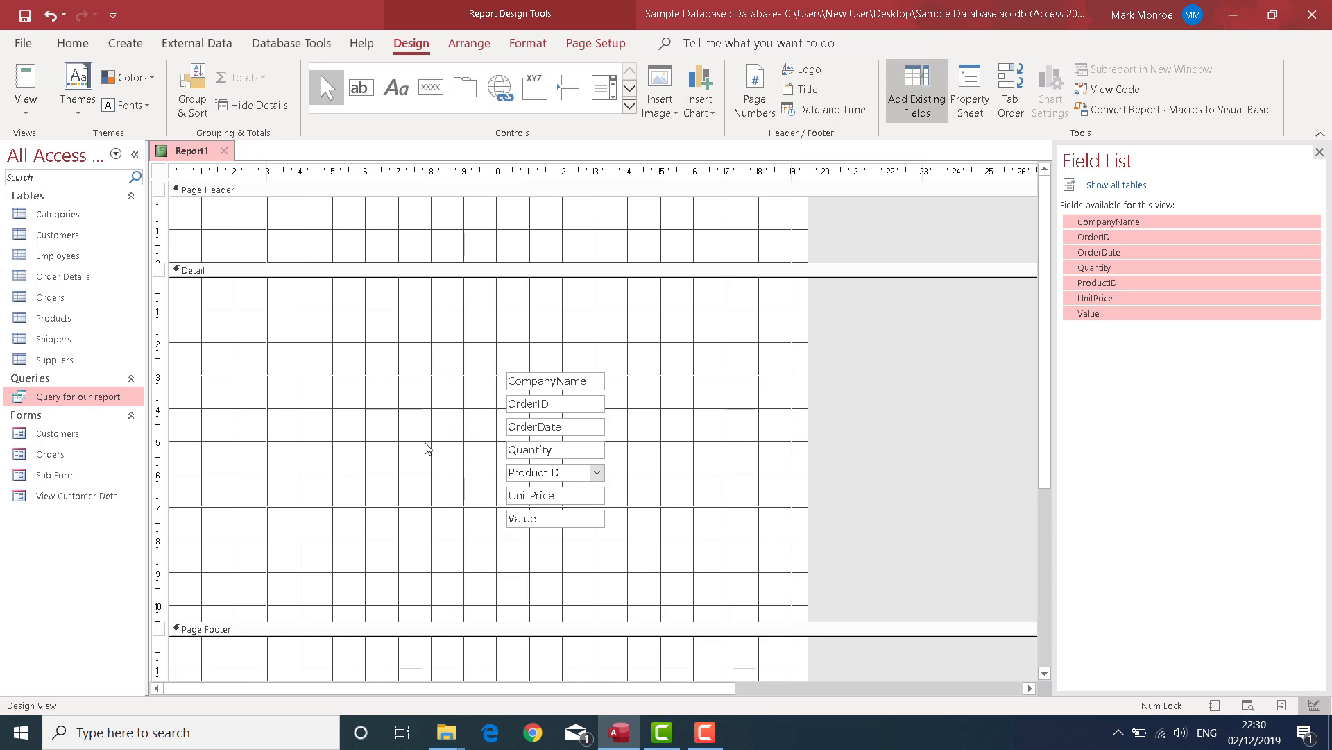
click(223, 222)
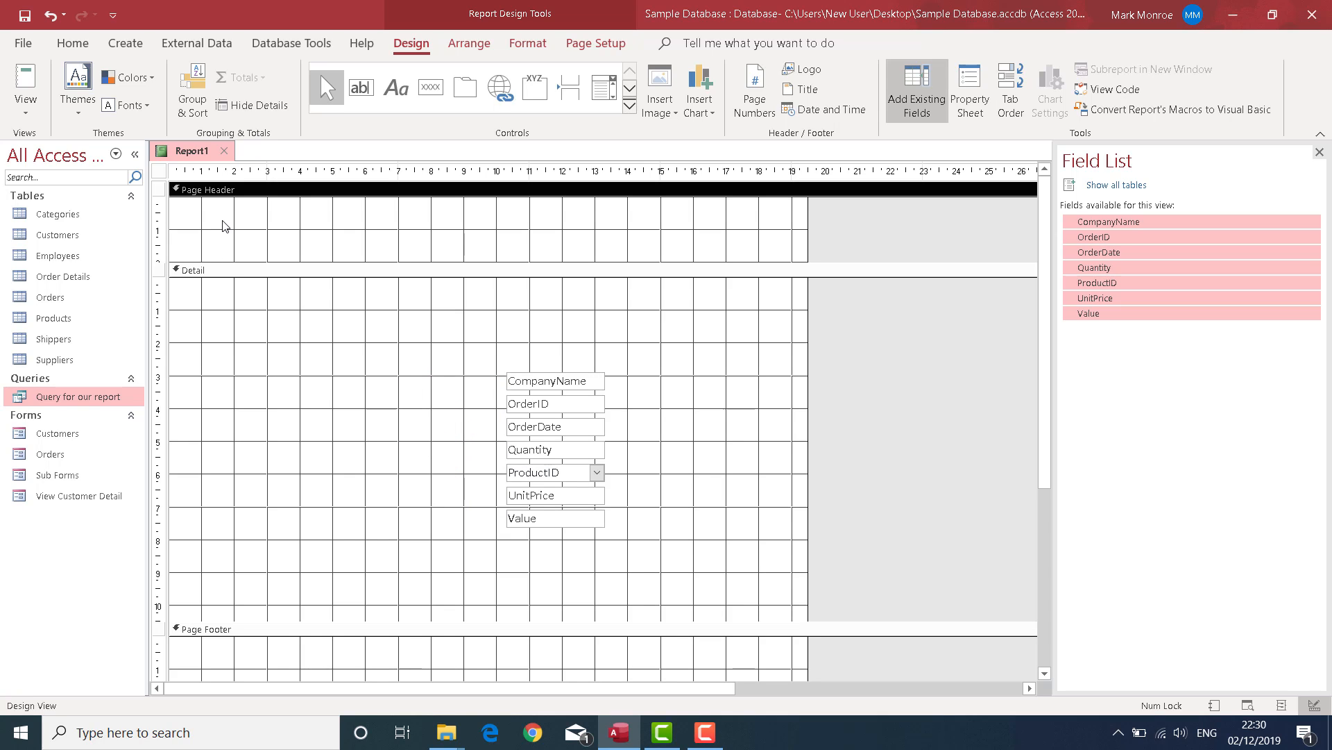
key(ctrl+v)
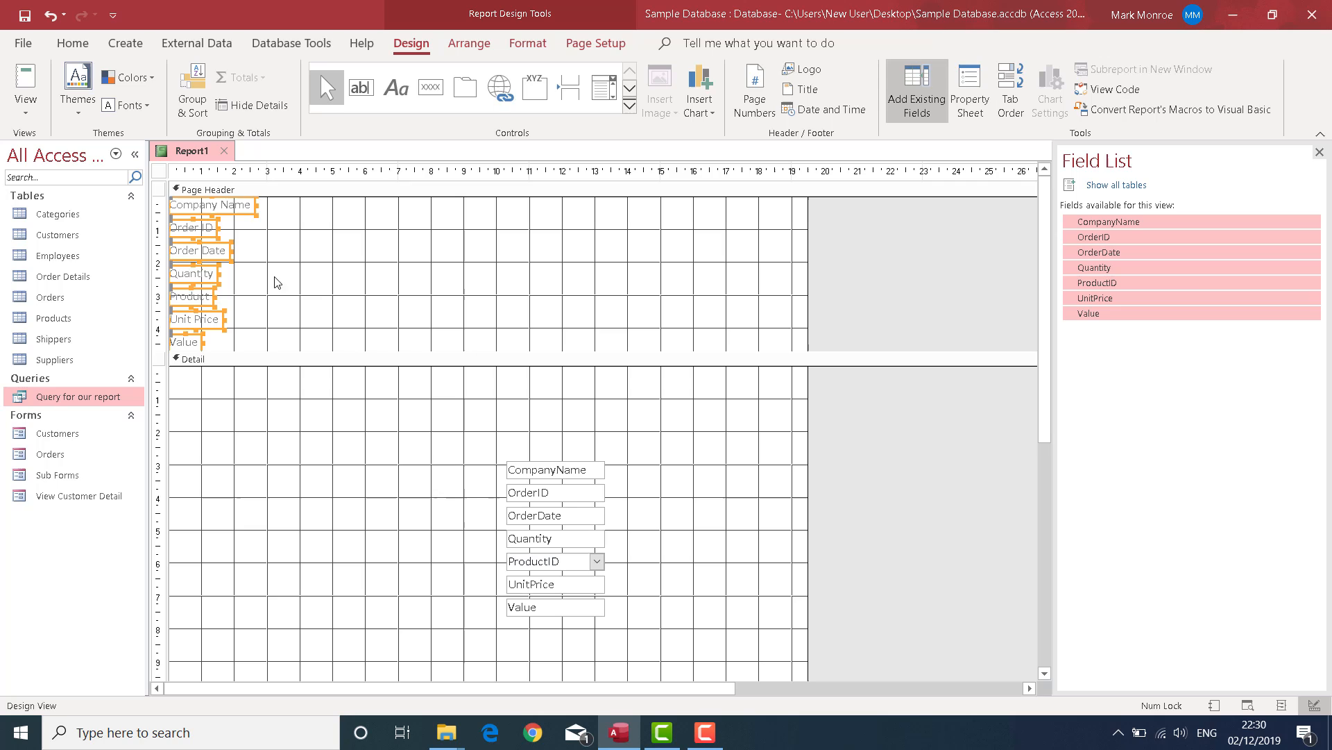
click(350, 276)
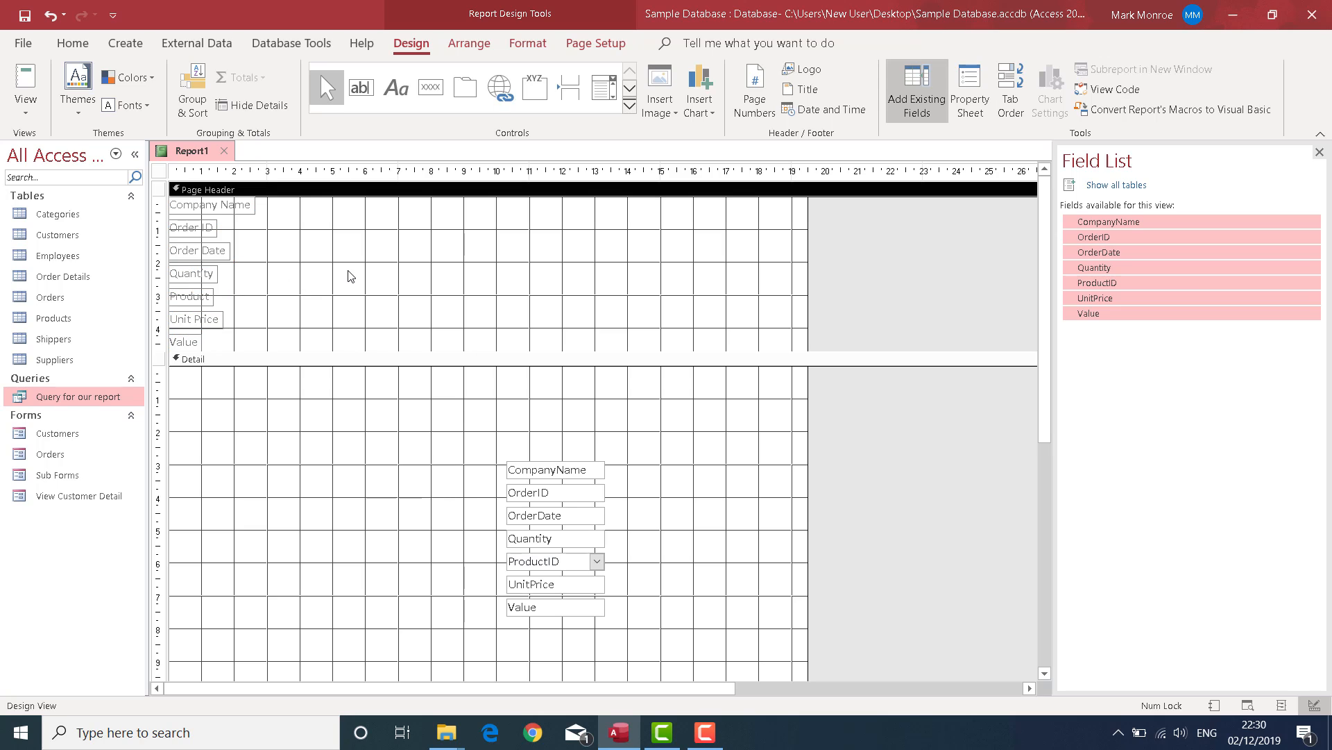
Step: Arrange the Order ID, Order Date, Quantity, Product, Unit Price and Value labels in one row beside Company Name in the Page Header
click(215, 229)
drag(217, 229, 301, 203)
drag(214, 250, 375, 202)
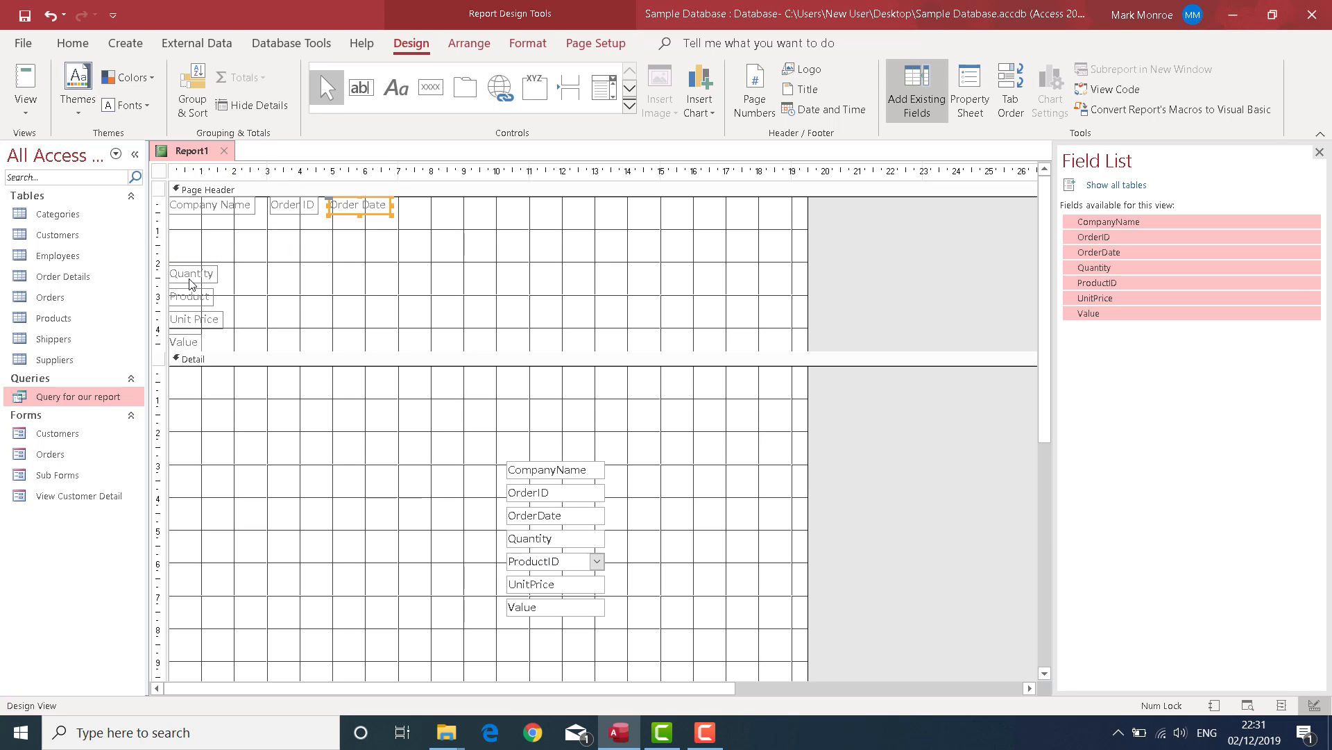
drag(191, 279, 426, 208)
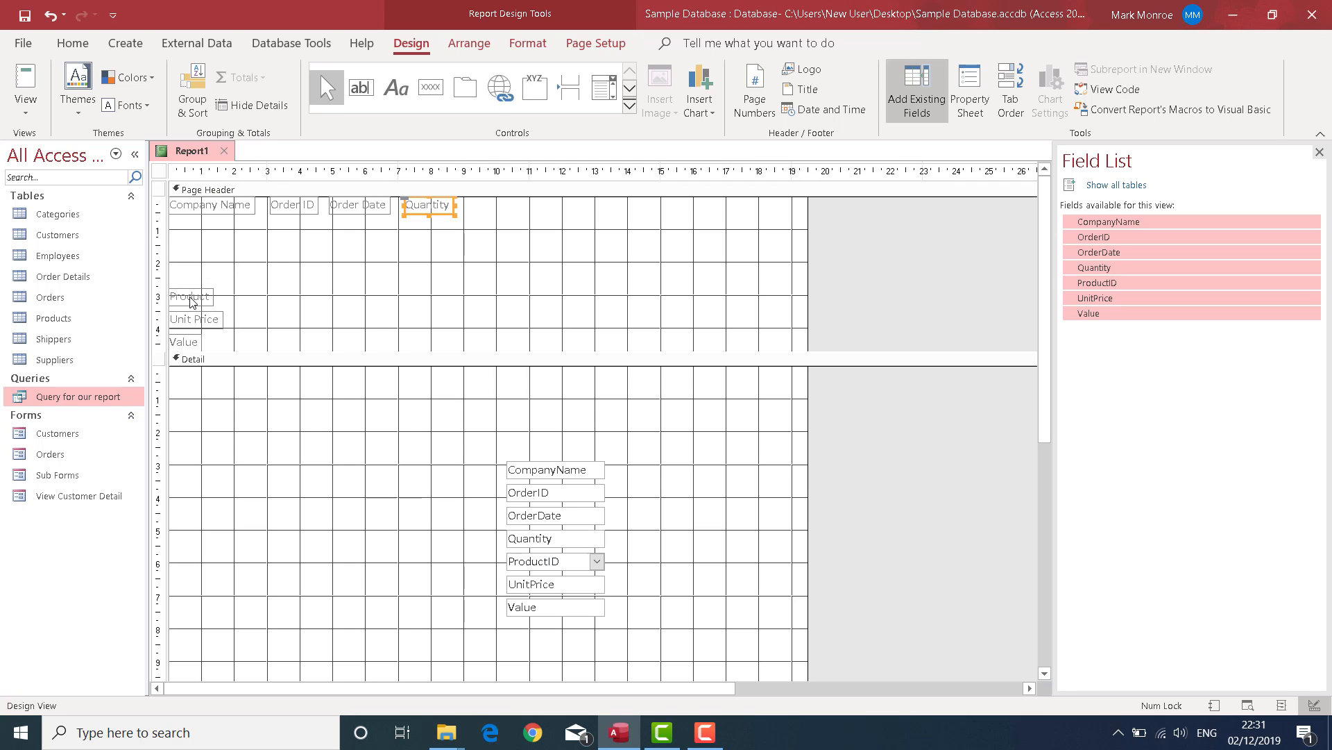
drag(193, 298, 486, 208)
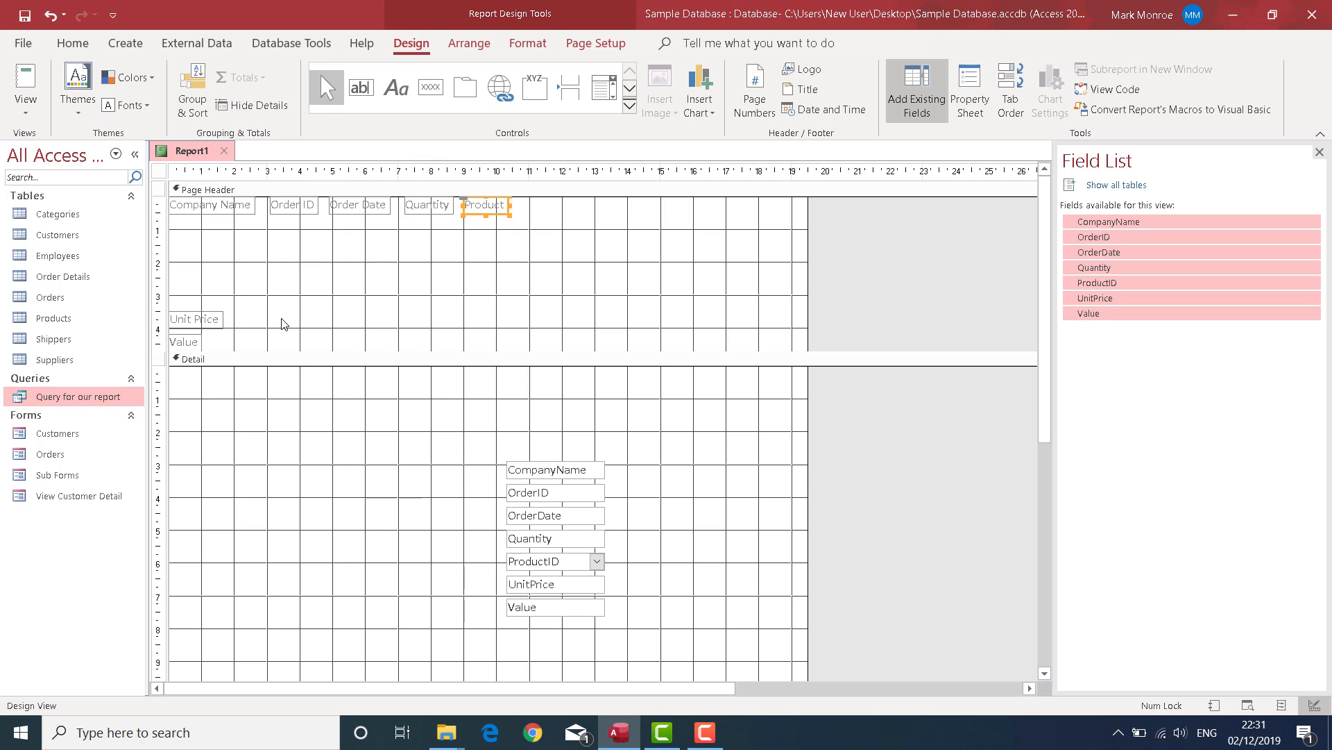
drag(197, 319, 589, 205)
drag(181, 343, 675, 206)
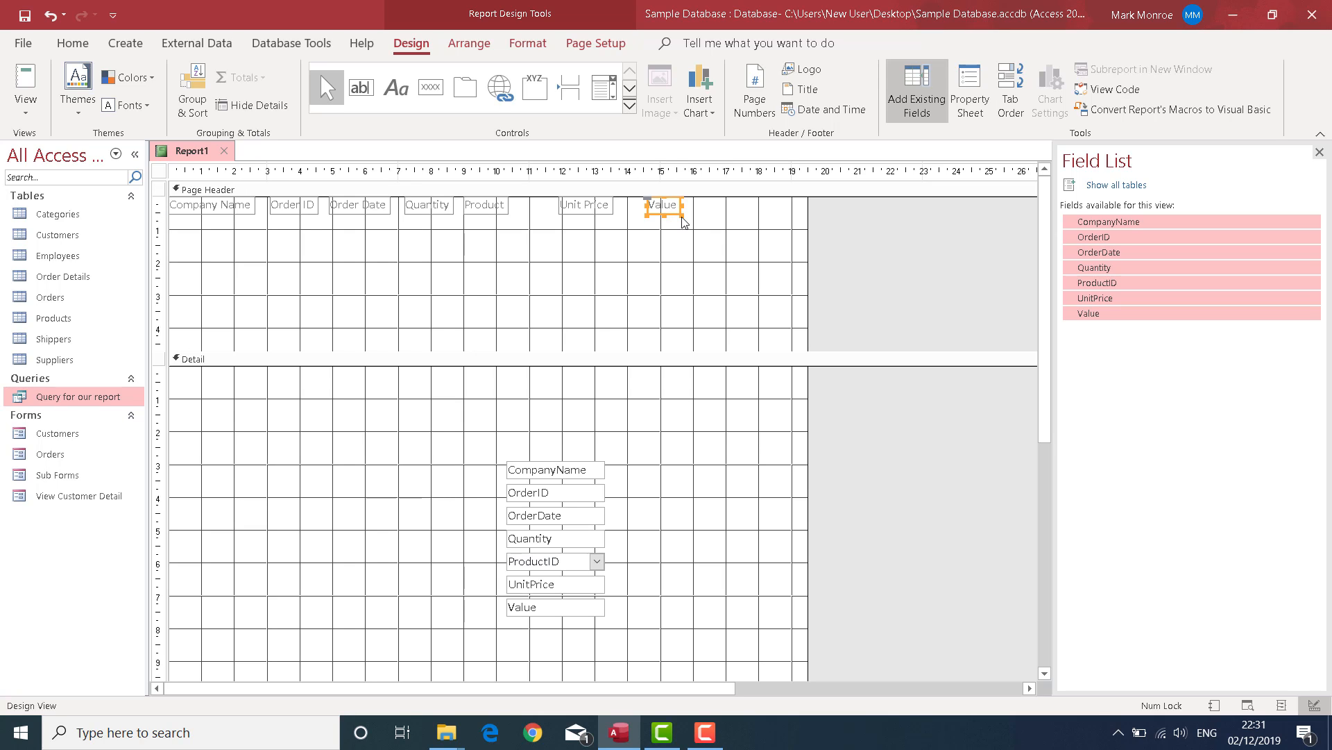
Step: Widen the gaps after the Company Name and Product labels, and shrink the Page Header to the label row's height, about 0.6 cm
drag(704, 227, 348, 216)
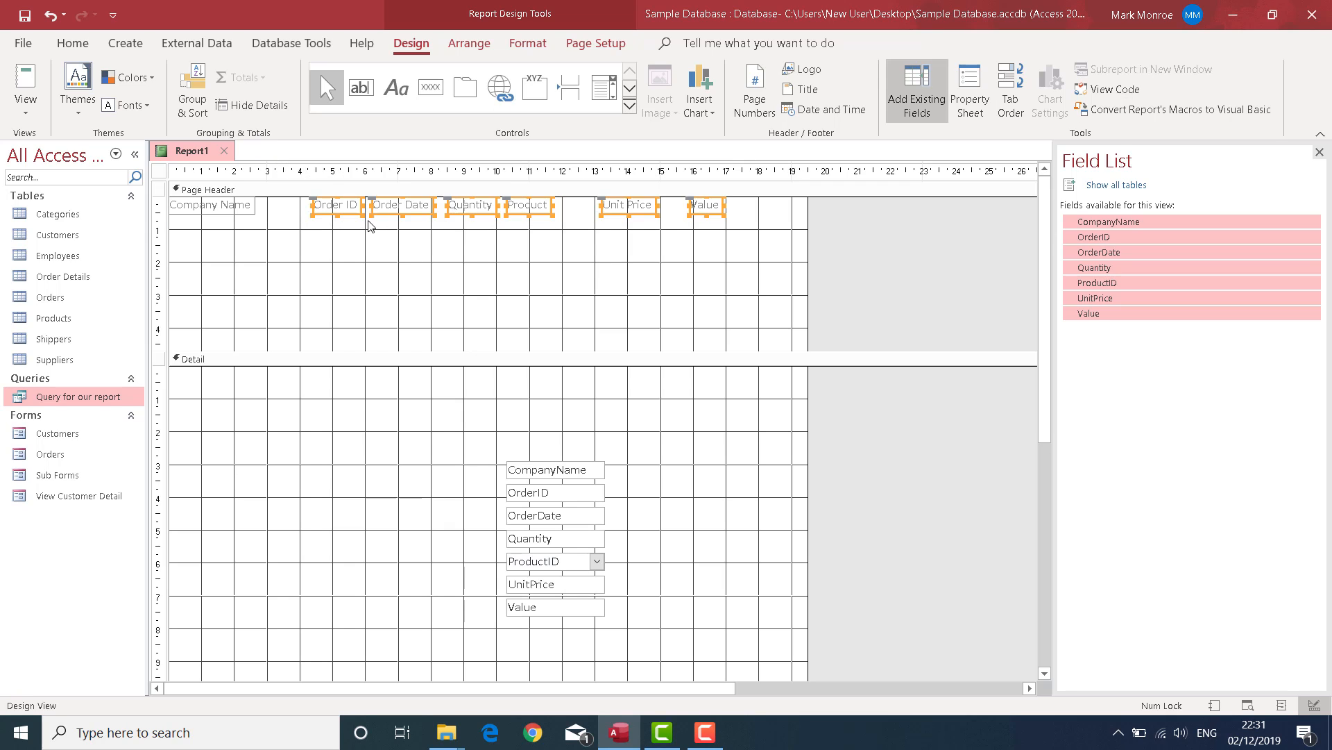
click(617, 271)
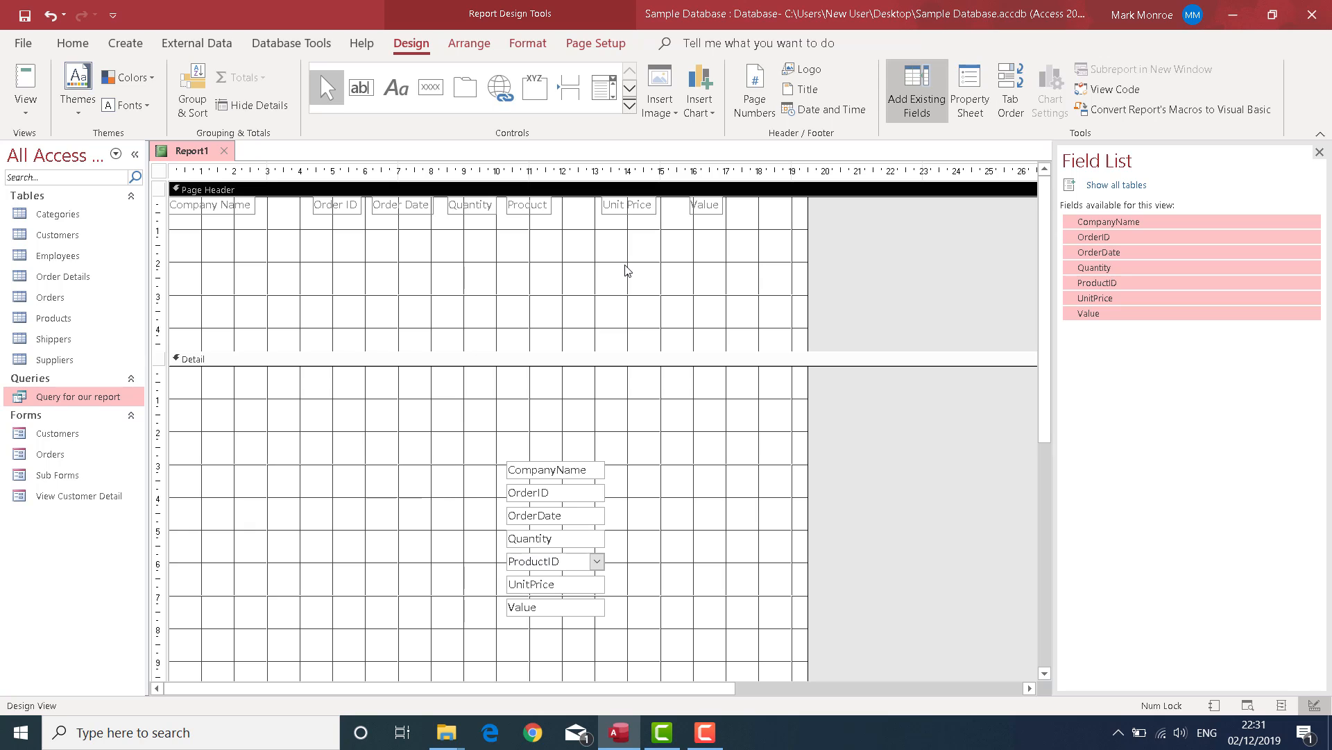
drag(743, 226, 689, 215)
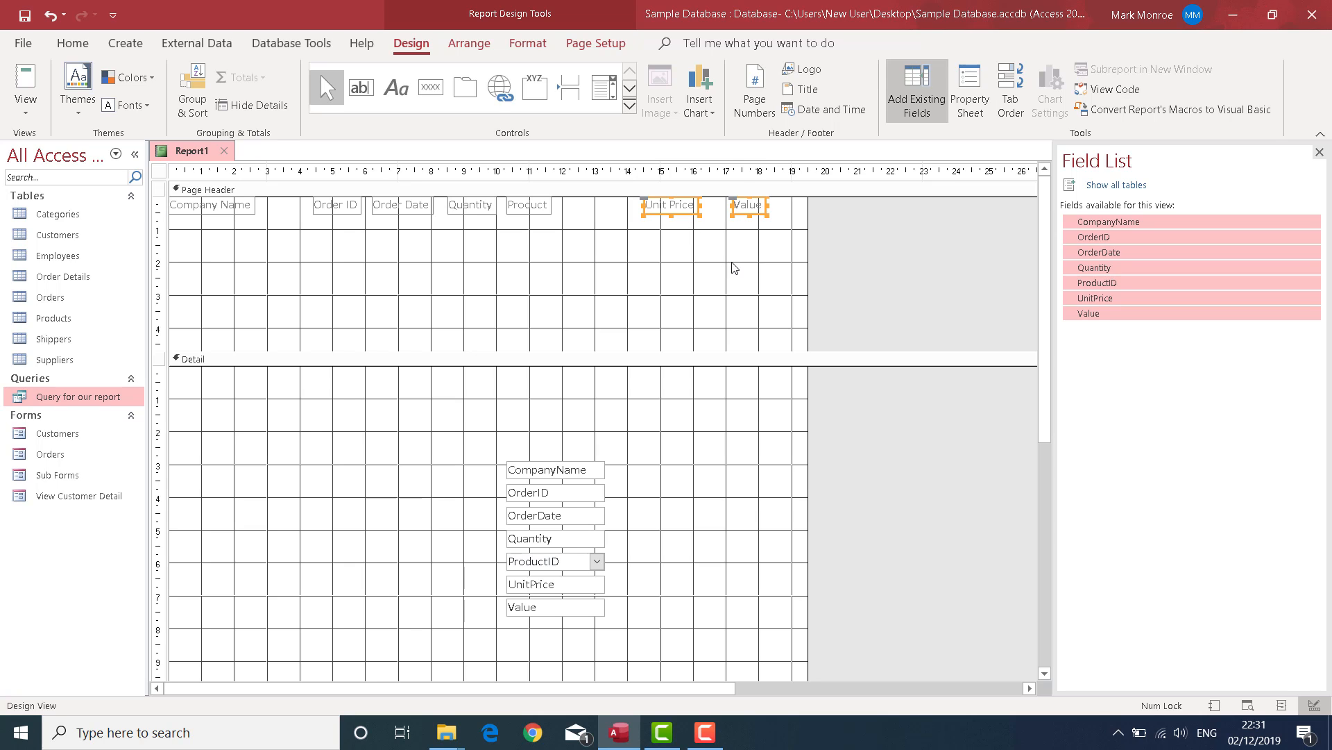
click(601, 215)
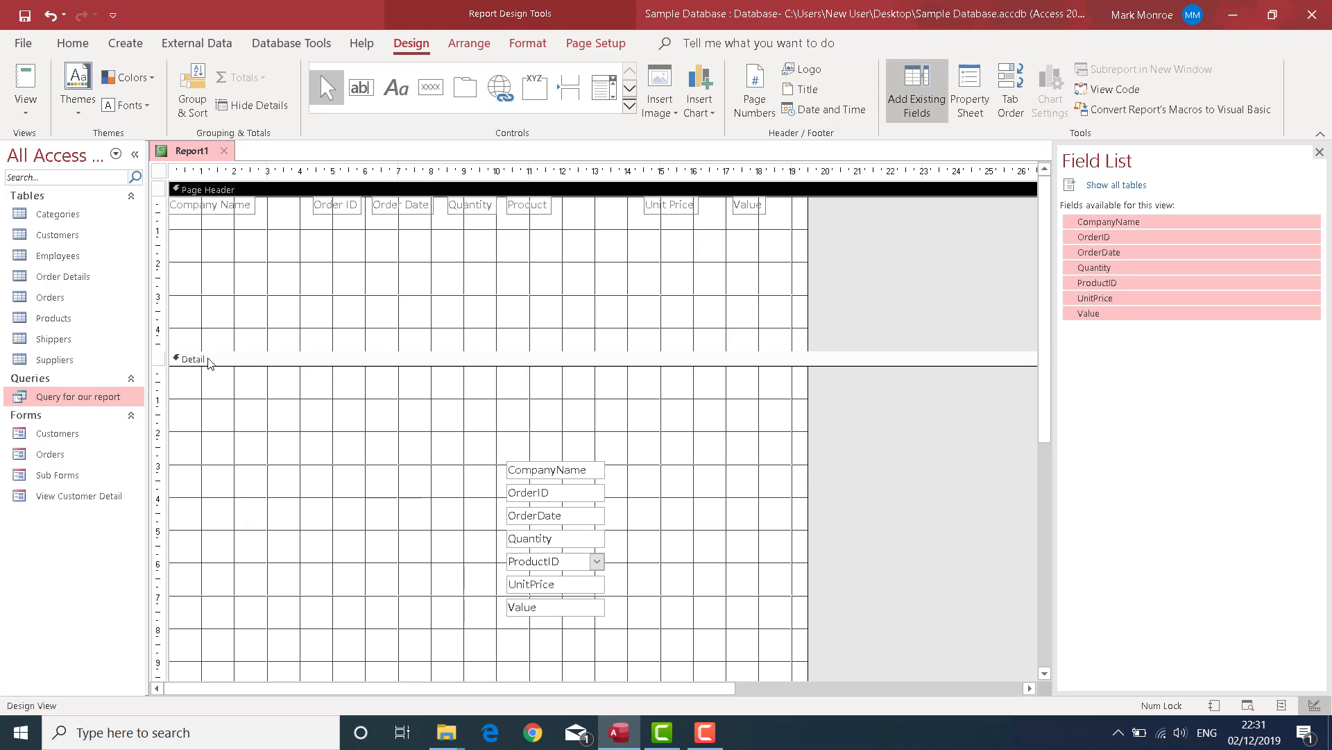
click(211, 361)
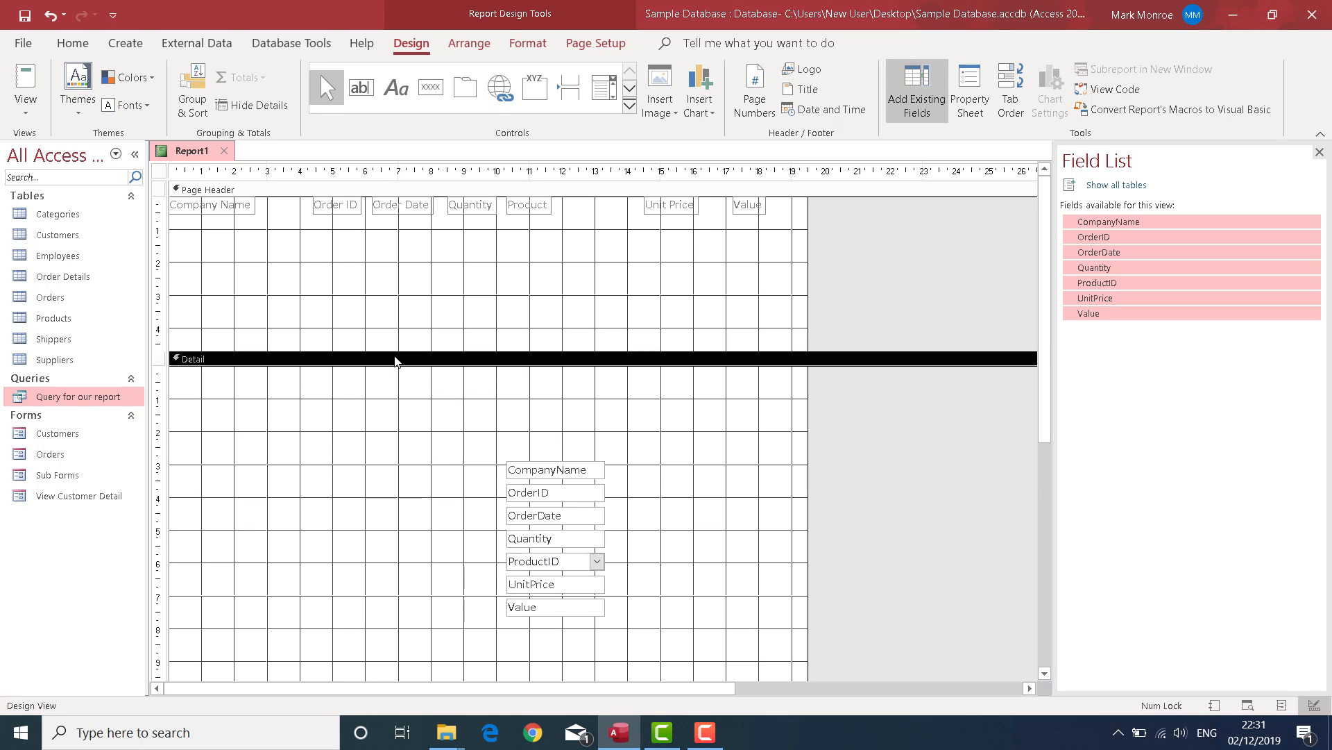
drag(395, 351, 395, 219)
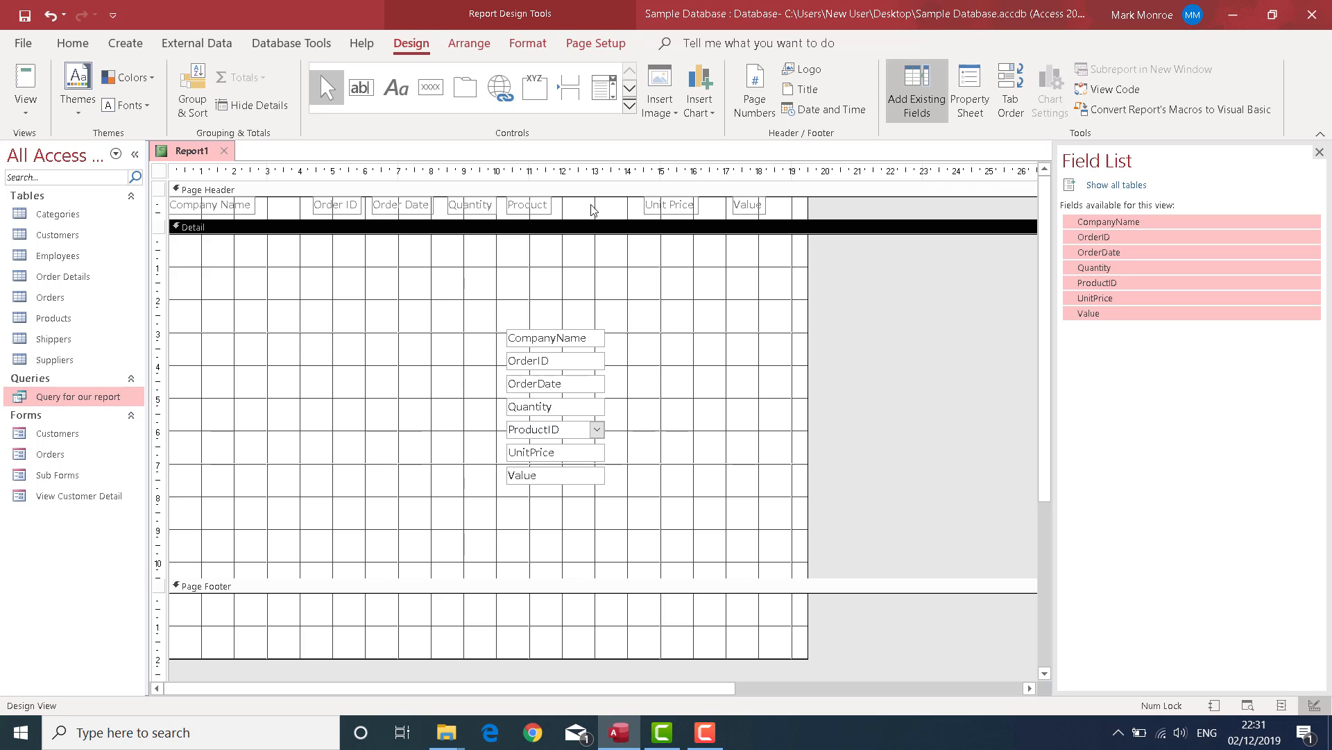
Step: Format all the Page Header labels as bold with black text
click(157, 204)
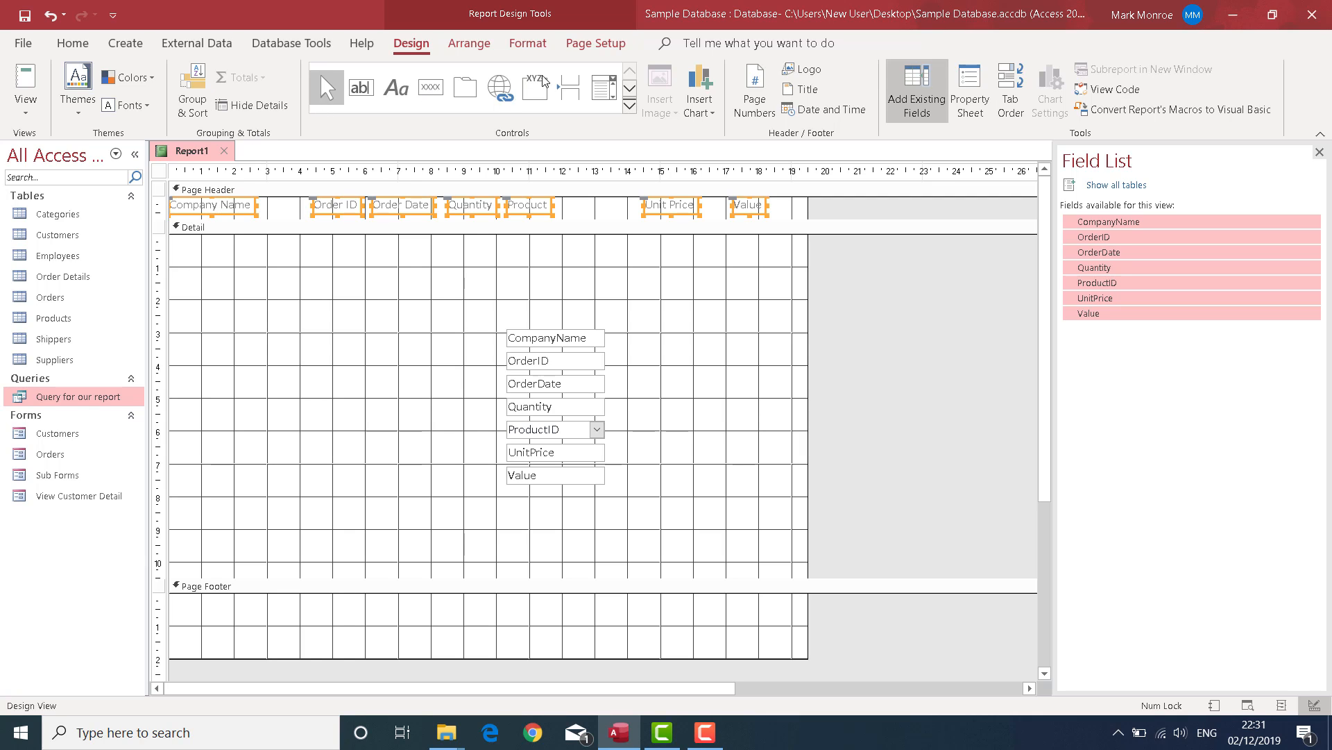
click(526, 45)
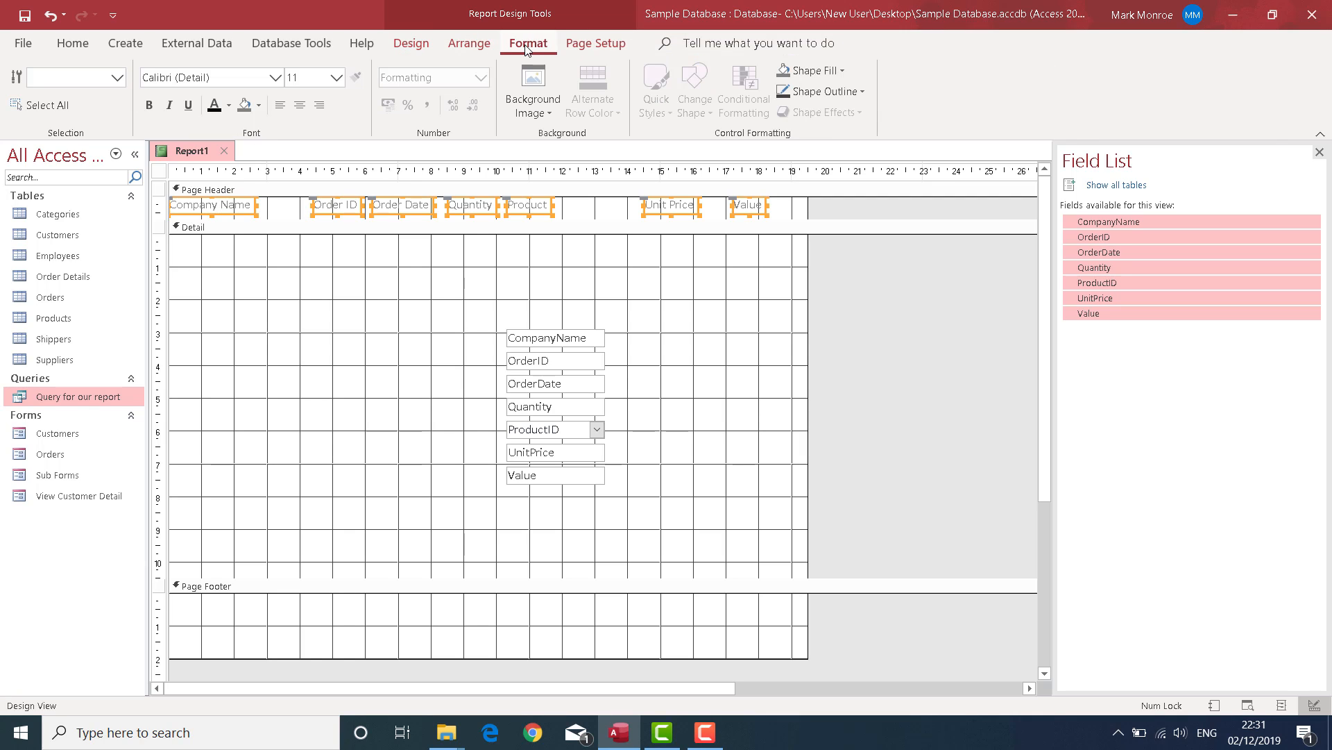
click(151, 109)
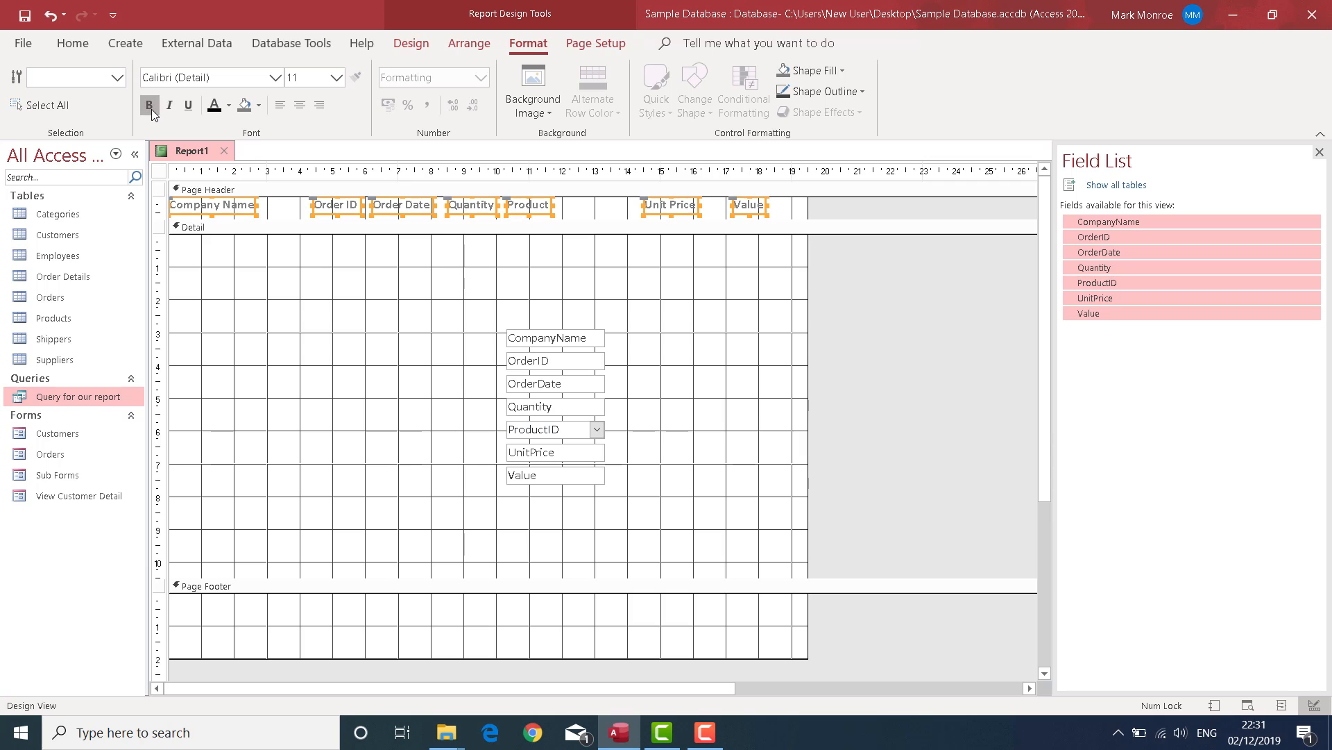
click(213, 109)
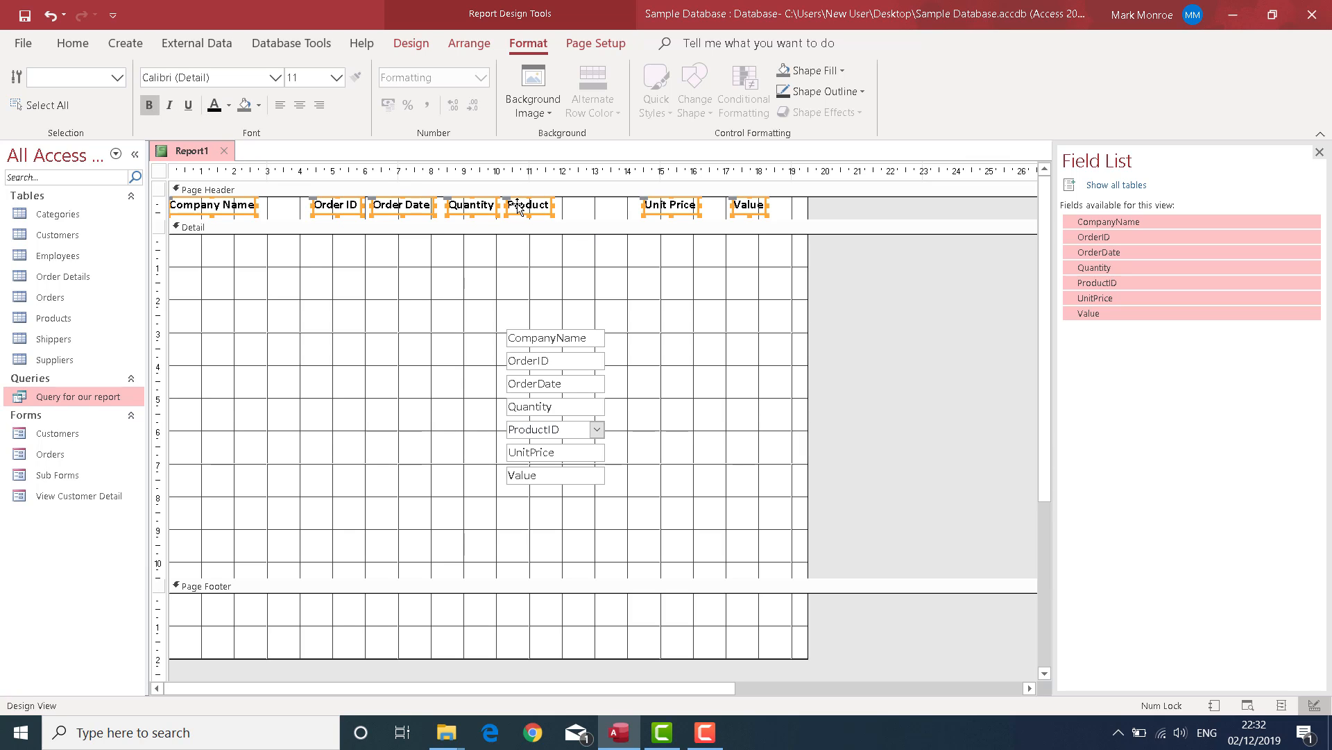
click(594, 286)
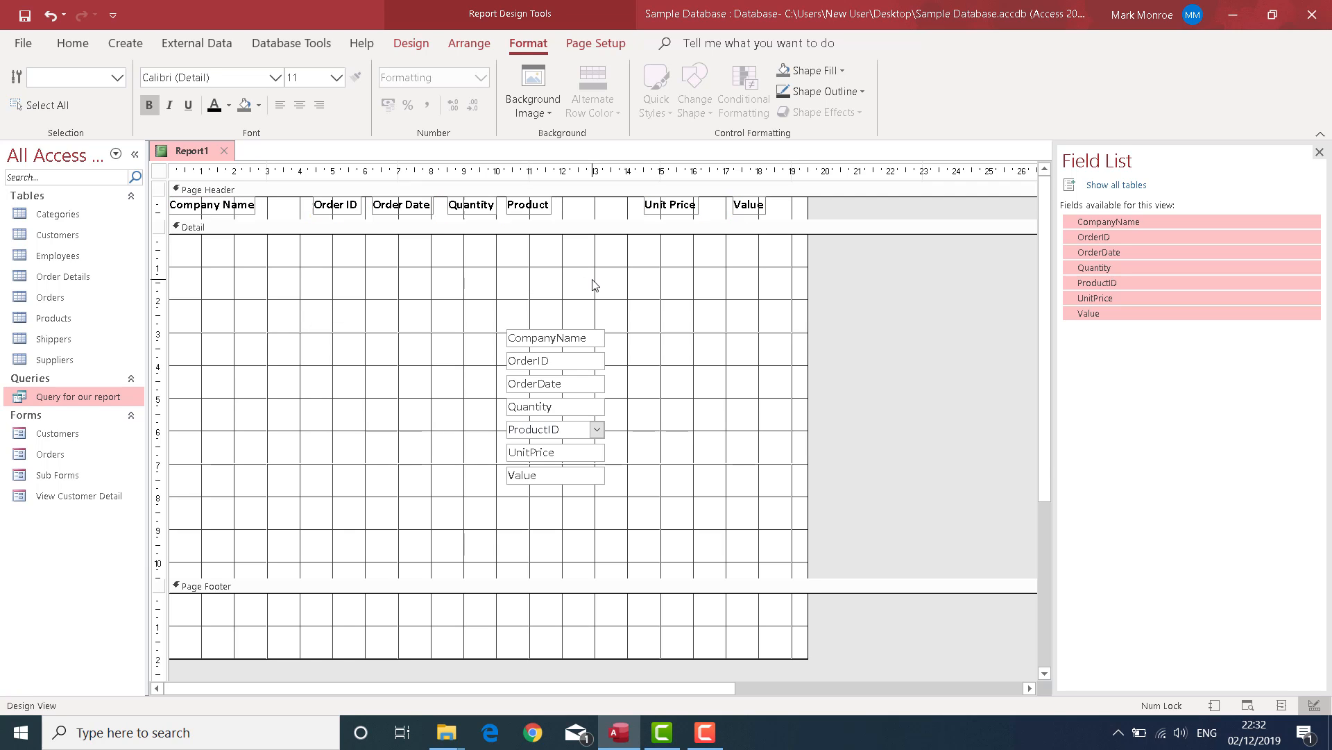
Step: Place CompanyName, about 4 cm wide, OrderID, about 1.5 cm wide, and OrderDate under their header labels along the top of Detail
drag(555, 342, 217, 247)
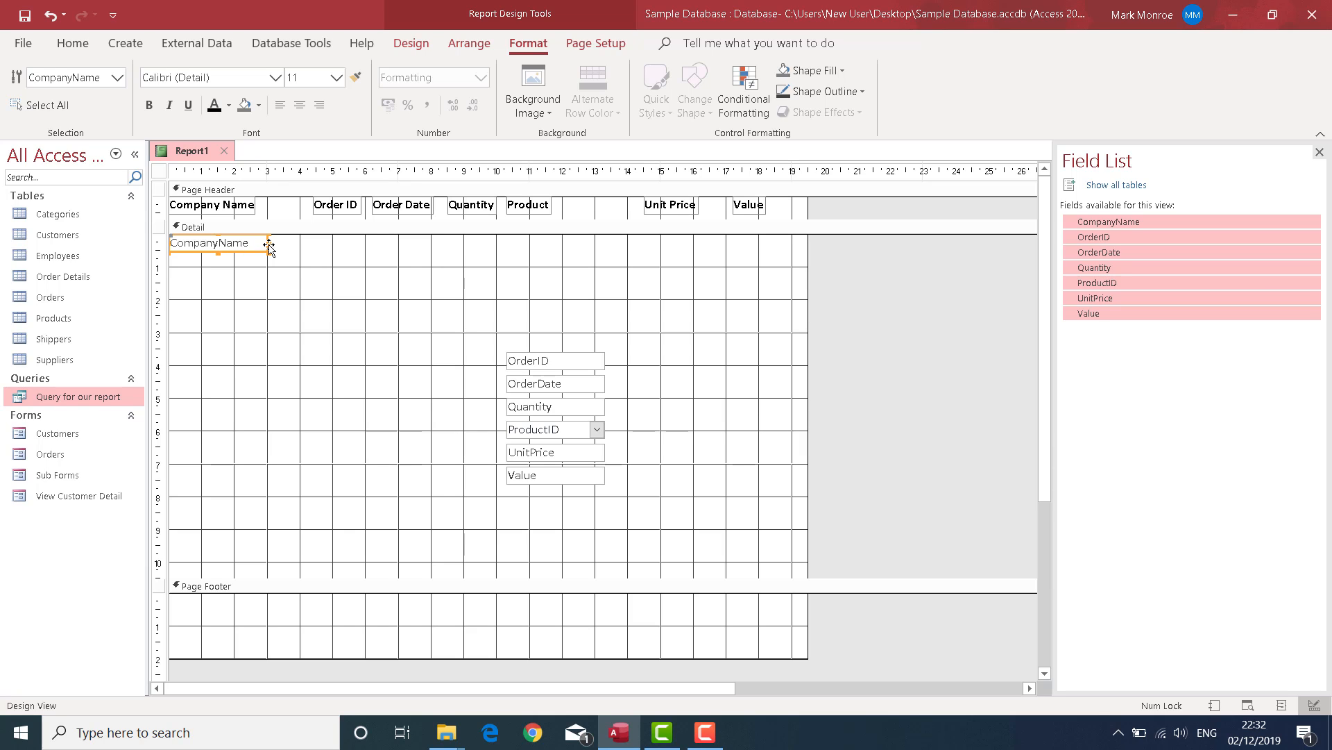
drag(269, 243, 304, 243)
drag(538, 359, 346, 239)
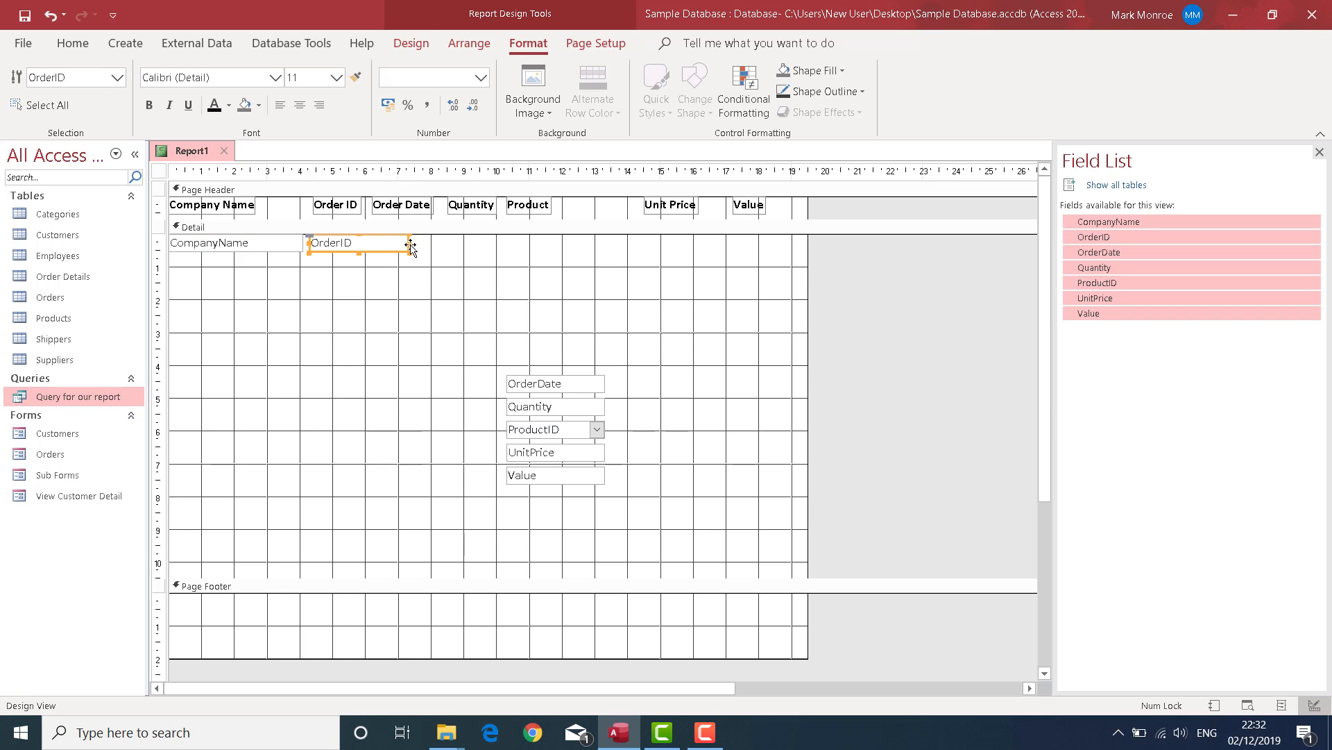
drag(408, 242, 361, 240)
drag(533, 387, 395, 238)
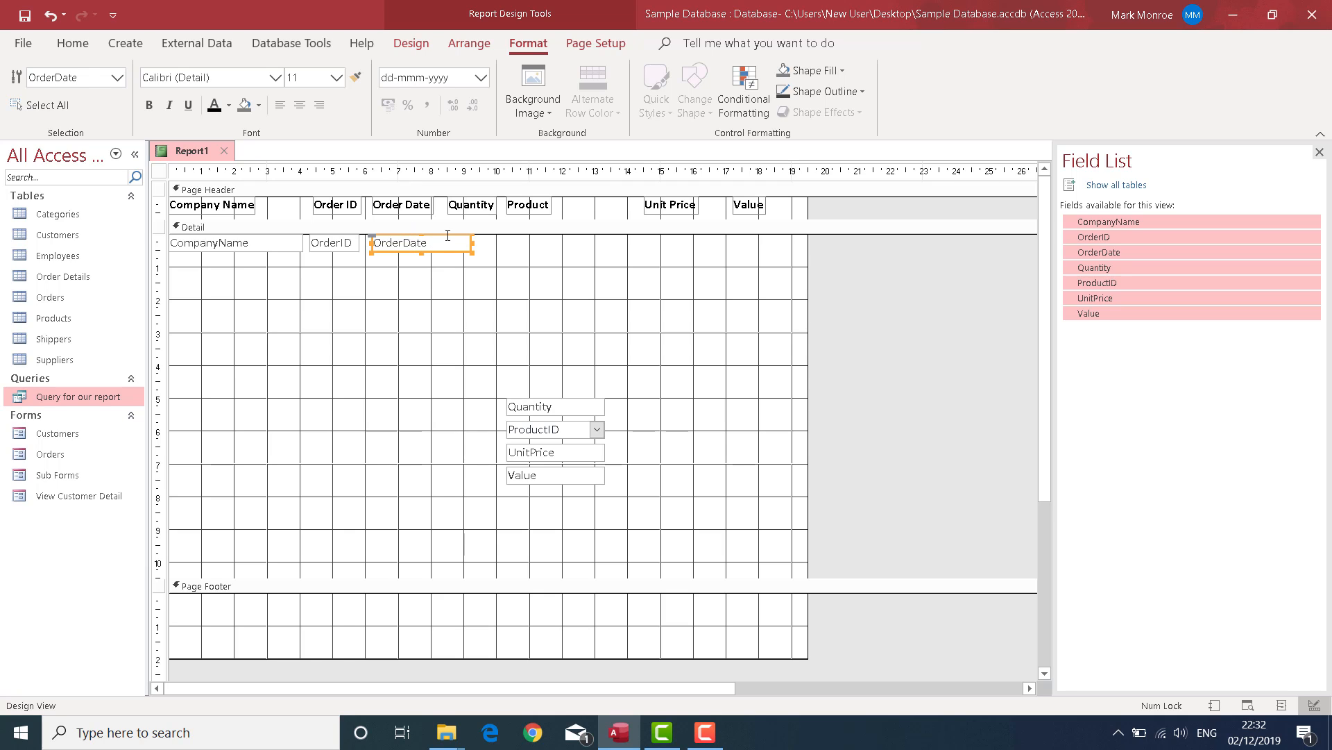
Step: Shift the Page Header labels right so Value starts at about 18 cm, Unit Price 15.5 cm, Product 10.7 cm and Quantity 9 cm
drag(737, 207, 764, 206)
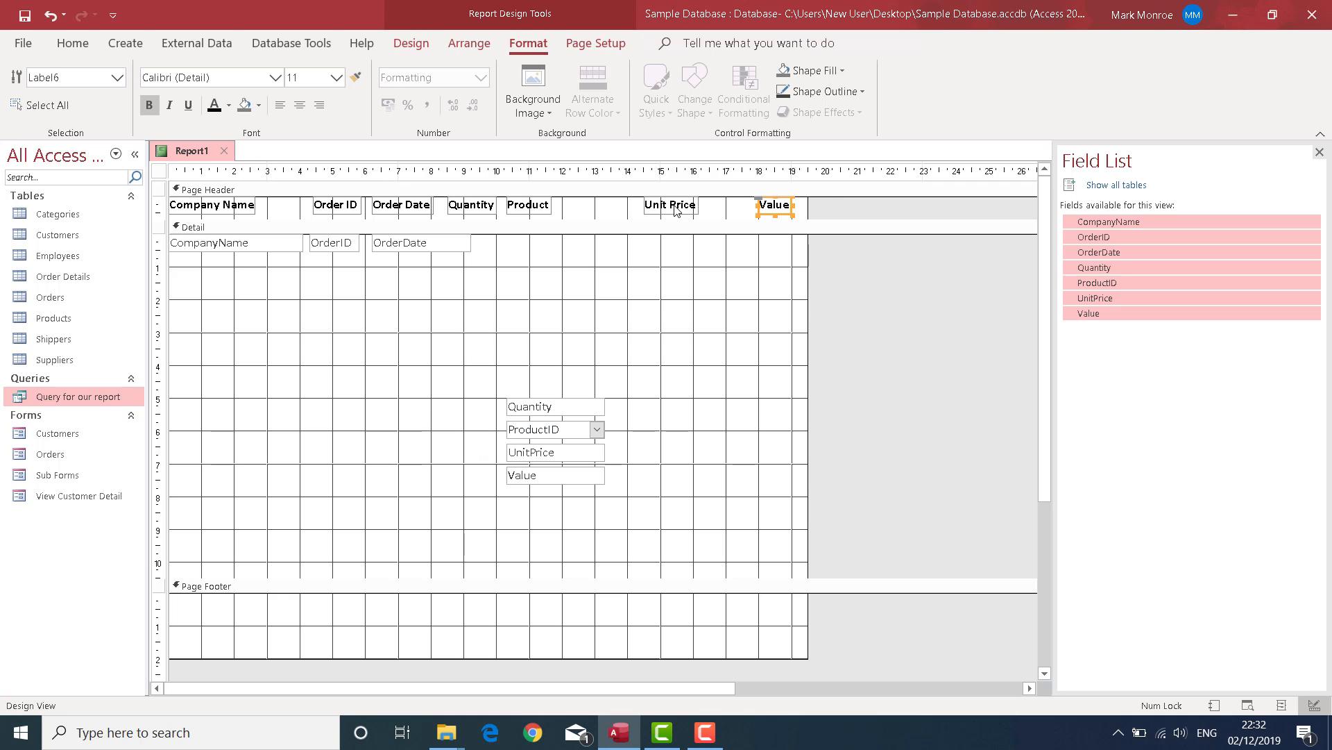
drag(673, 206, 709, 200)
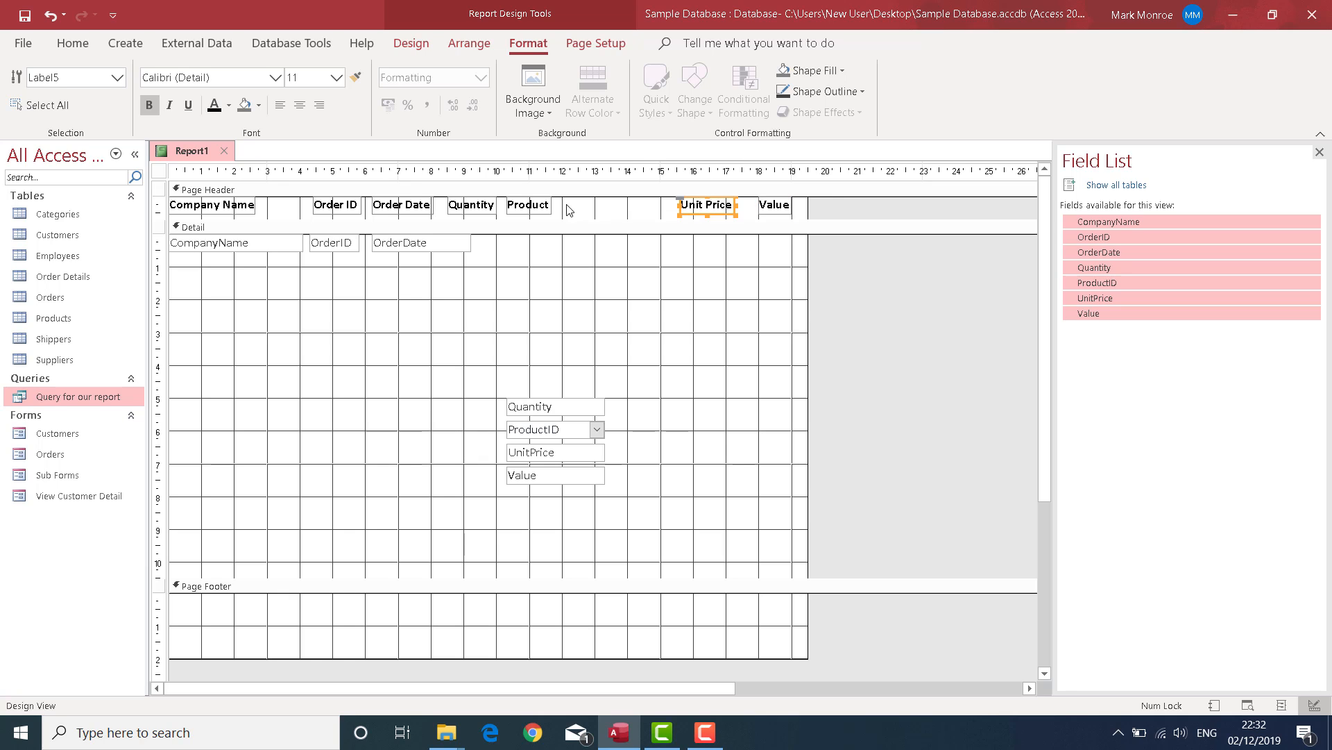
click(541, 210)
drag(541, 210, 553, 210)
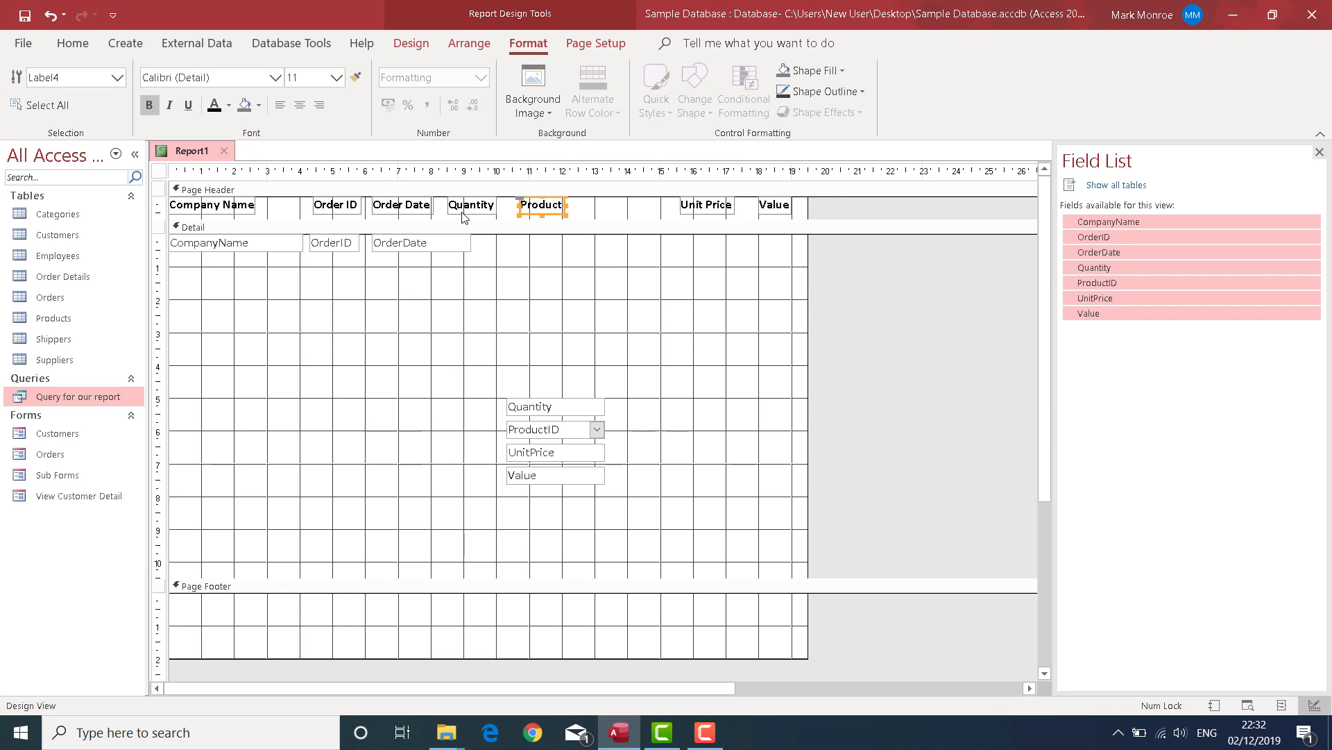
click(470, 207)
drag(470, 207, 482, 205)
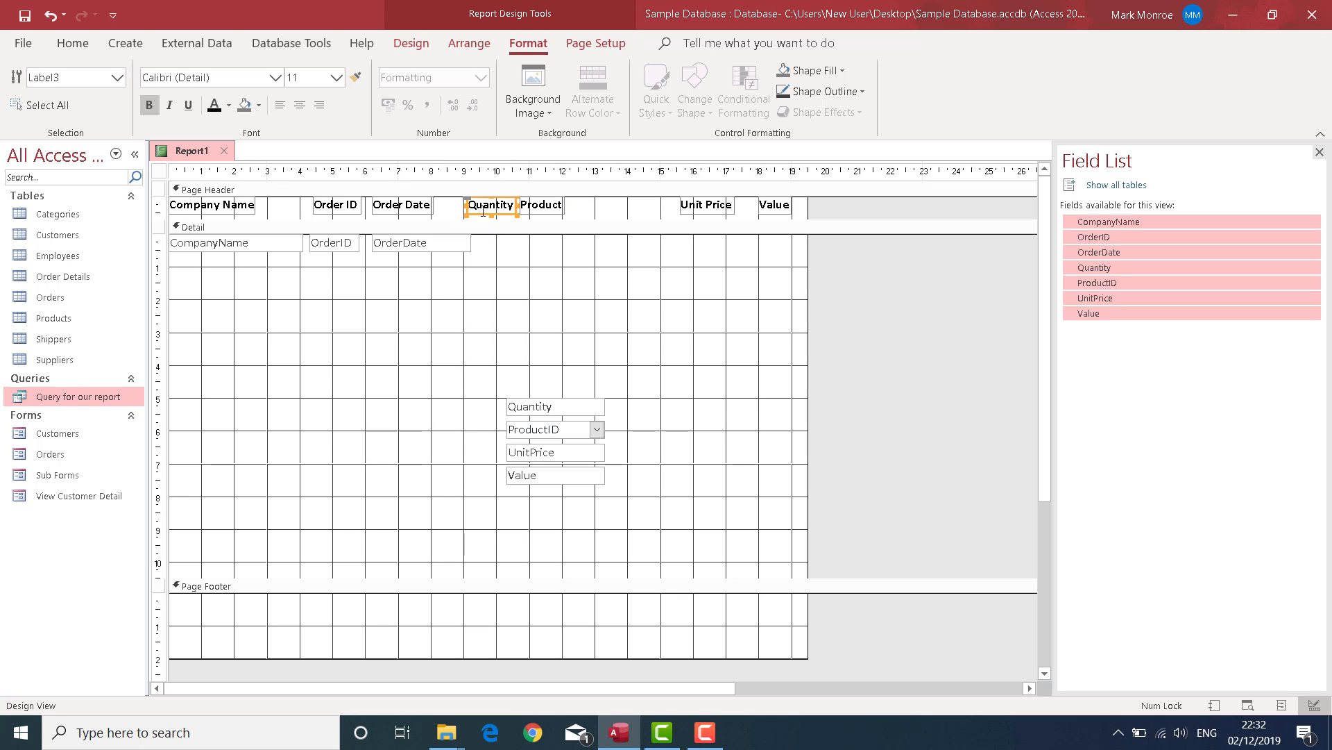
Step: Shorten the Quantity header label's text to Qty and narrow the label so it sits just before Product
click(495, 209)
drag(477, 204, 518, 203)
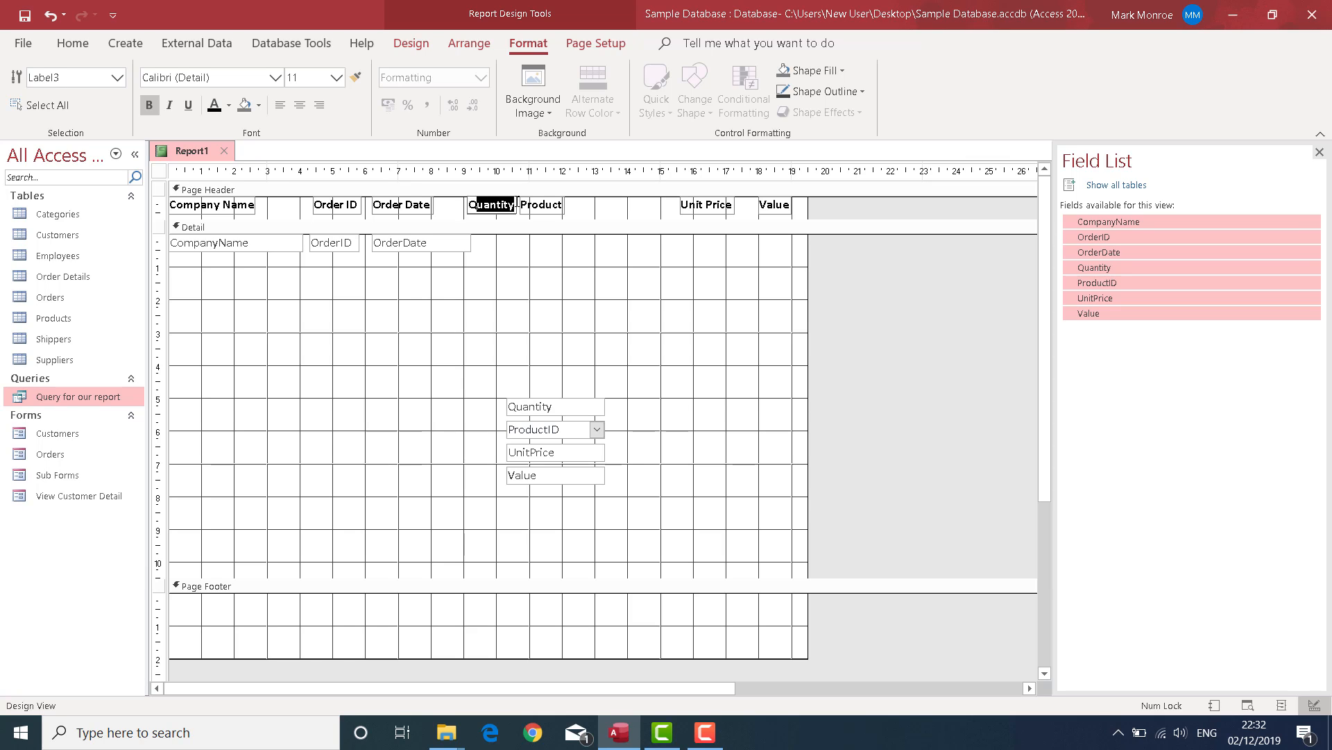
text(ty)
click(455, 210)
click(478, 207)
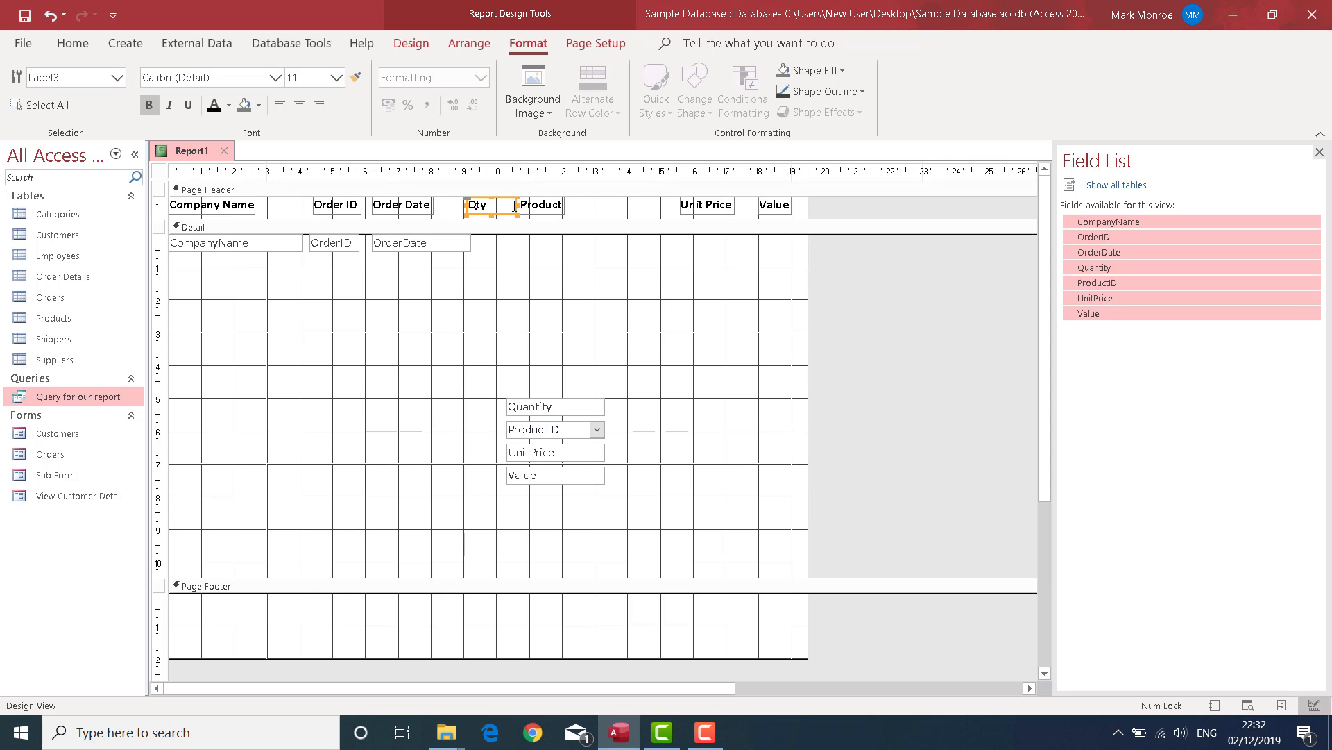
mouse_move(517, 204)
mouse_down()
mouse_move(490, 212)
mouse_move(507, 212)
mouse_up()
Step: Place Quantity, about 1 cm wide, and ProductID, about 4.7 cm wide, under the Qty and Product labels in Detail
click(550, 408)
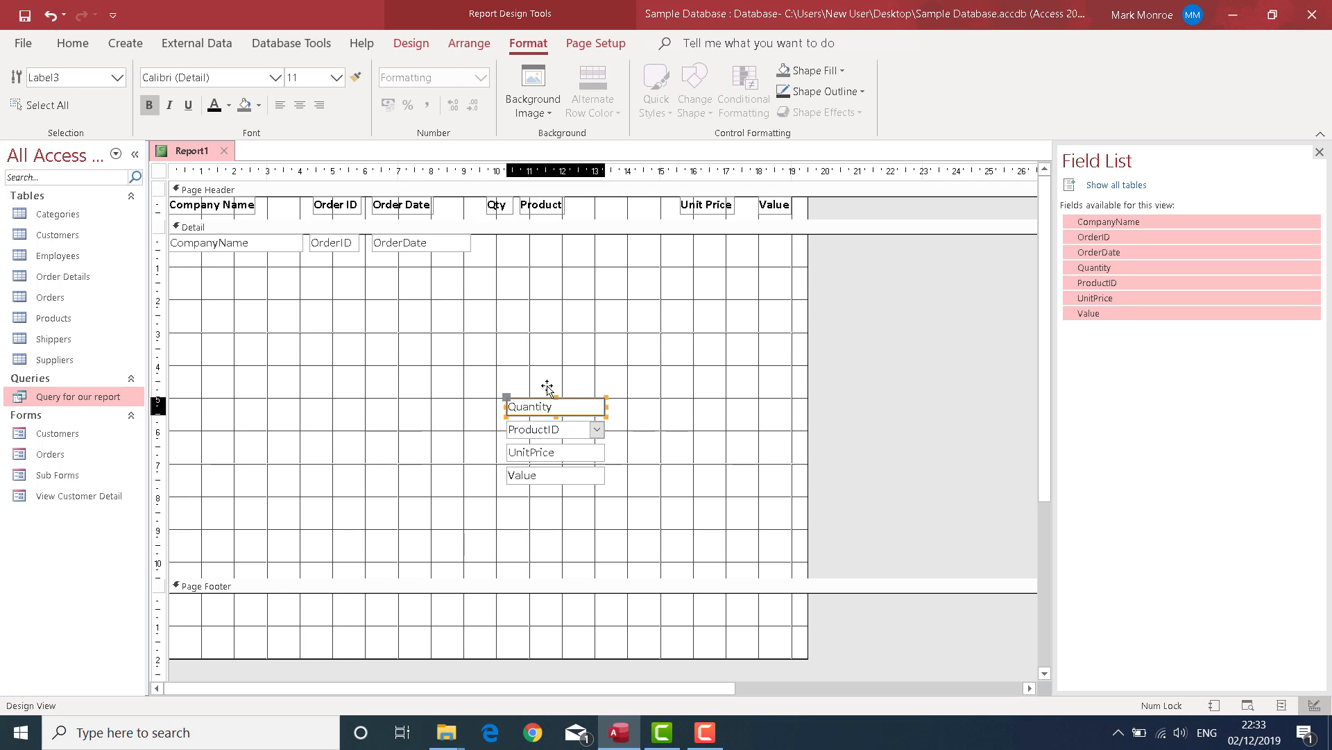
mouse_move(547, 387)
mouse_down()
mouse_move(549, 279)
mouse_move(527, 249)
mouse_move(545, 244)
mouse_move(515, 243)
mouse_up()
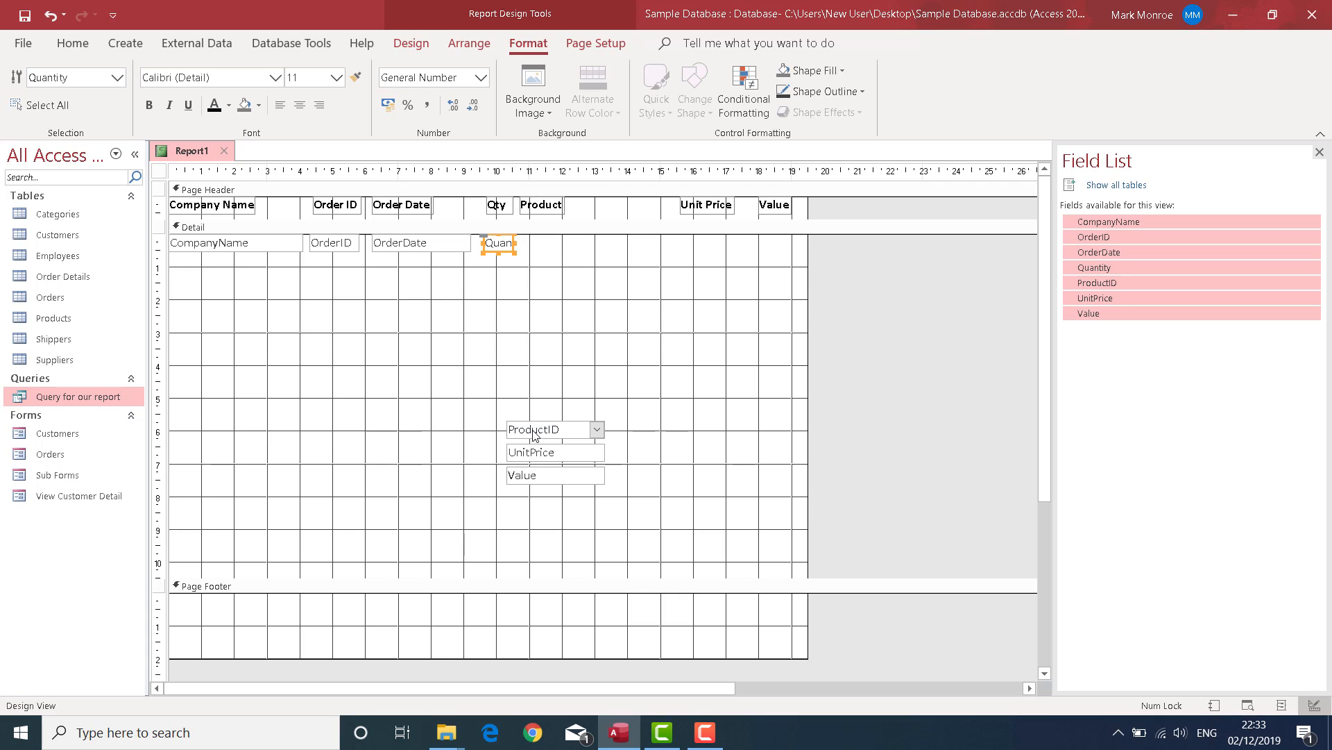
drag(534, 430, 673, 241)
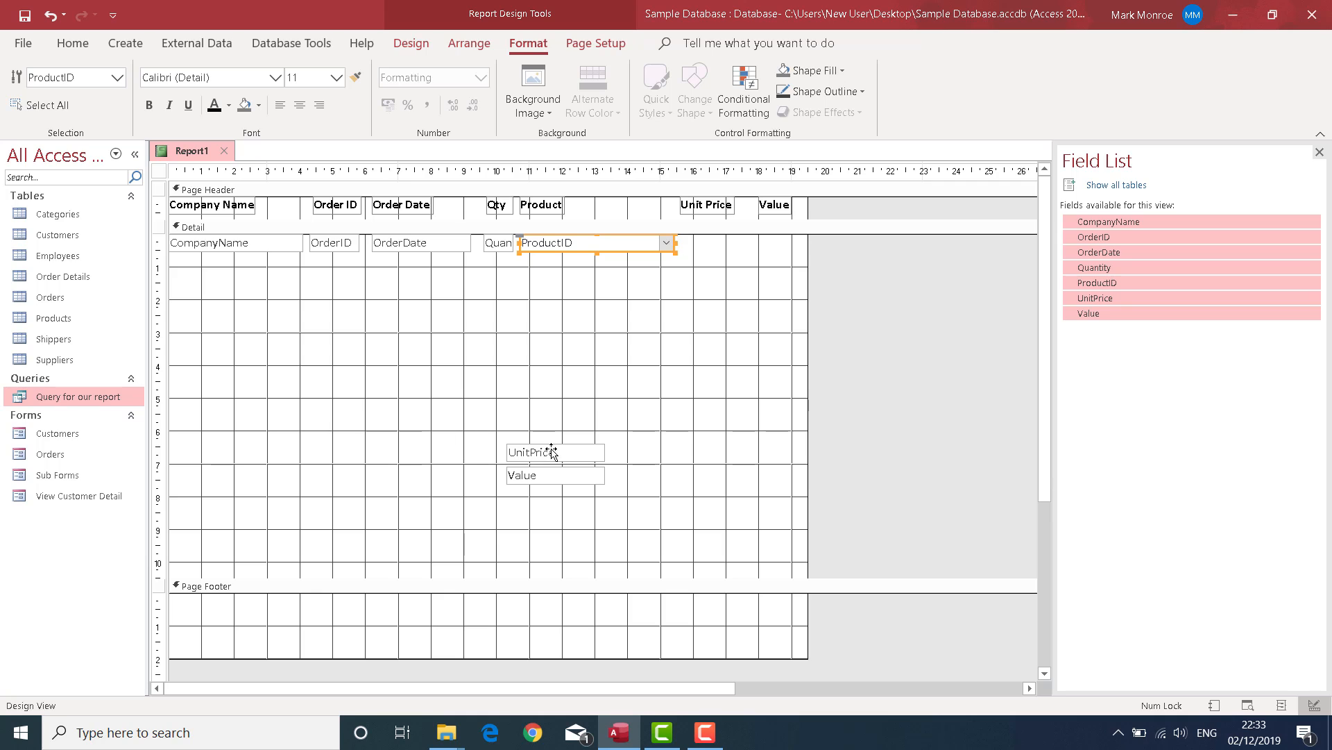
Step: Place UnitPrice and Value, each about 1.7 cm wide, under their labels, and shrink the Detail section to about 0.7 cm high
drag(549, 452, 739, 242)
click(564, 478)
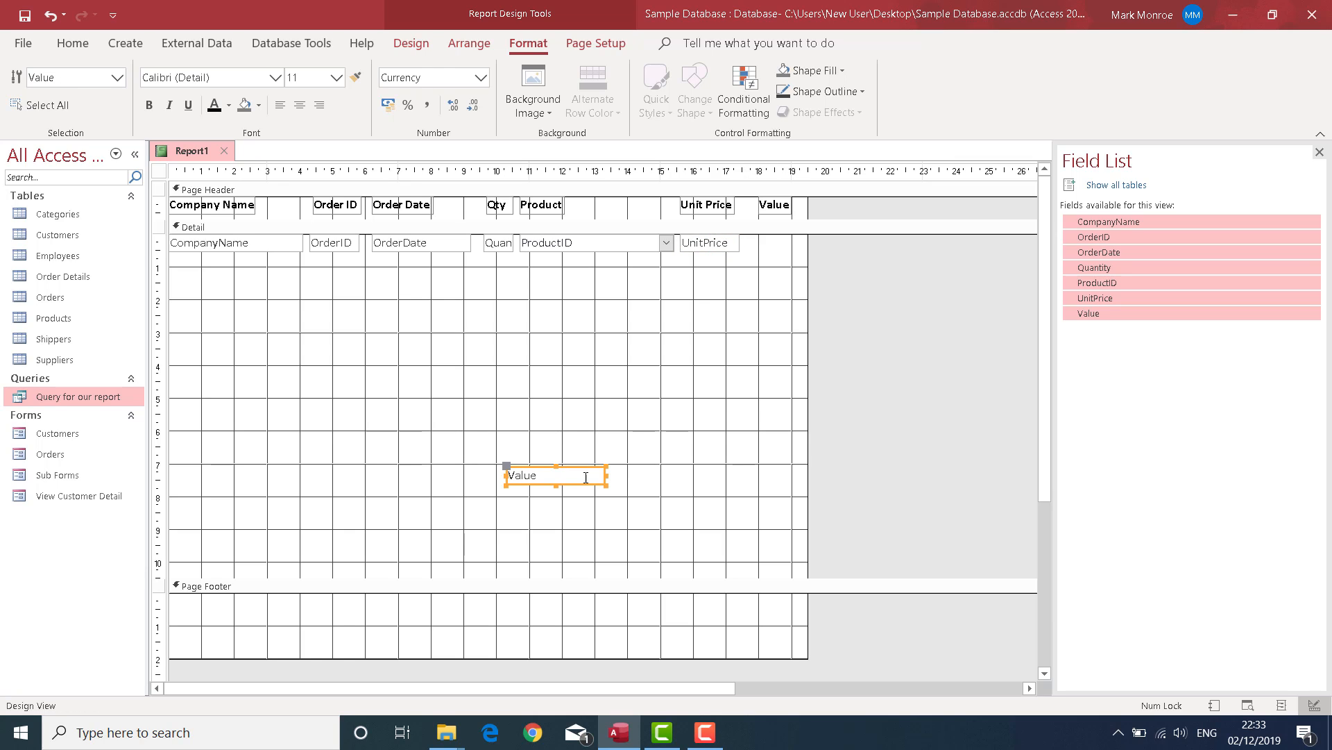
drag(606, 476, 801, 242)
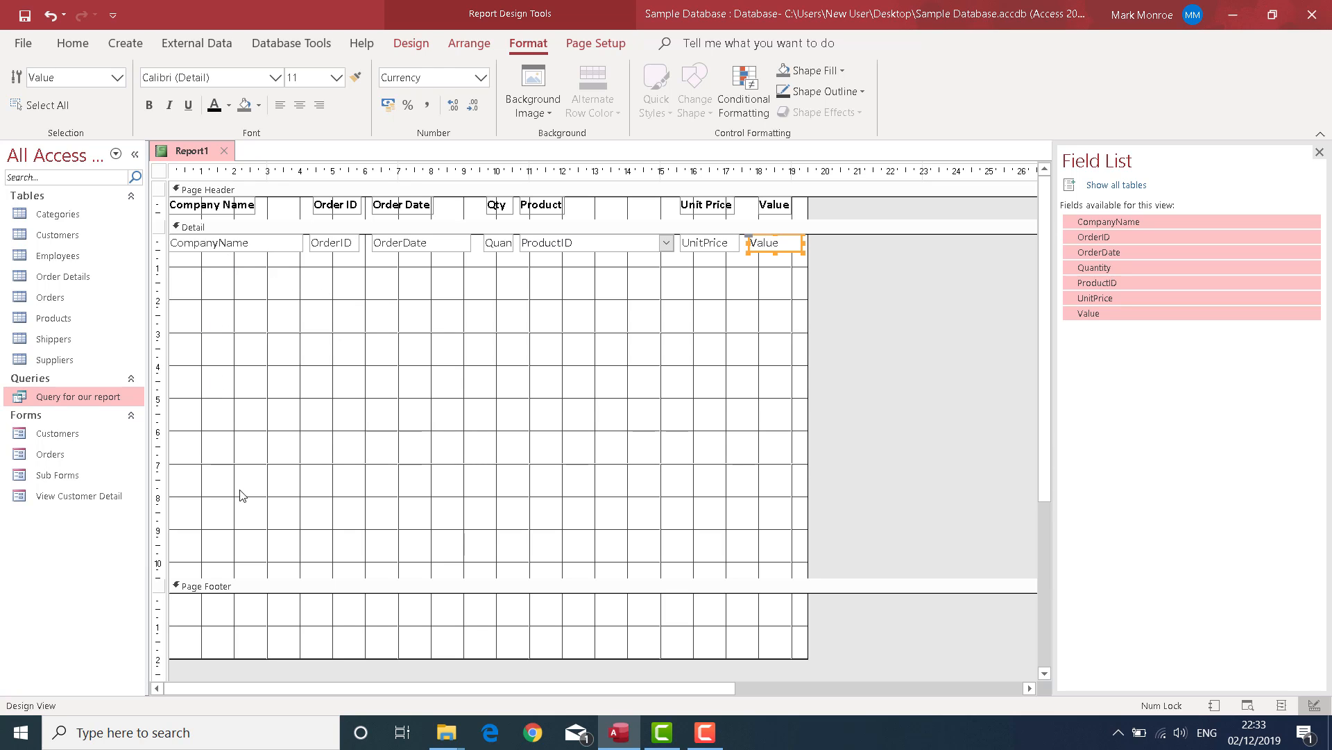
click(316, 588)
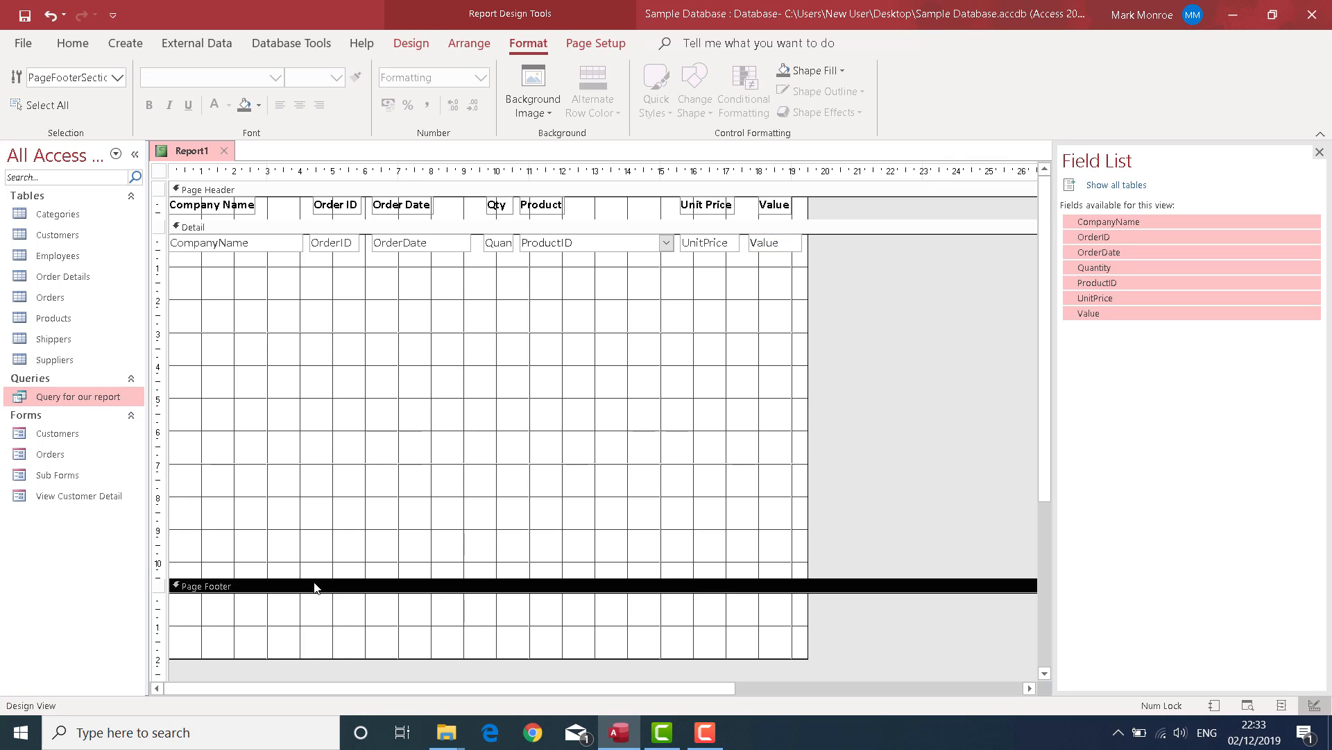
drag(314, 578, 345, 258)
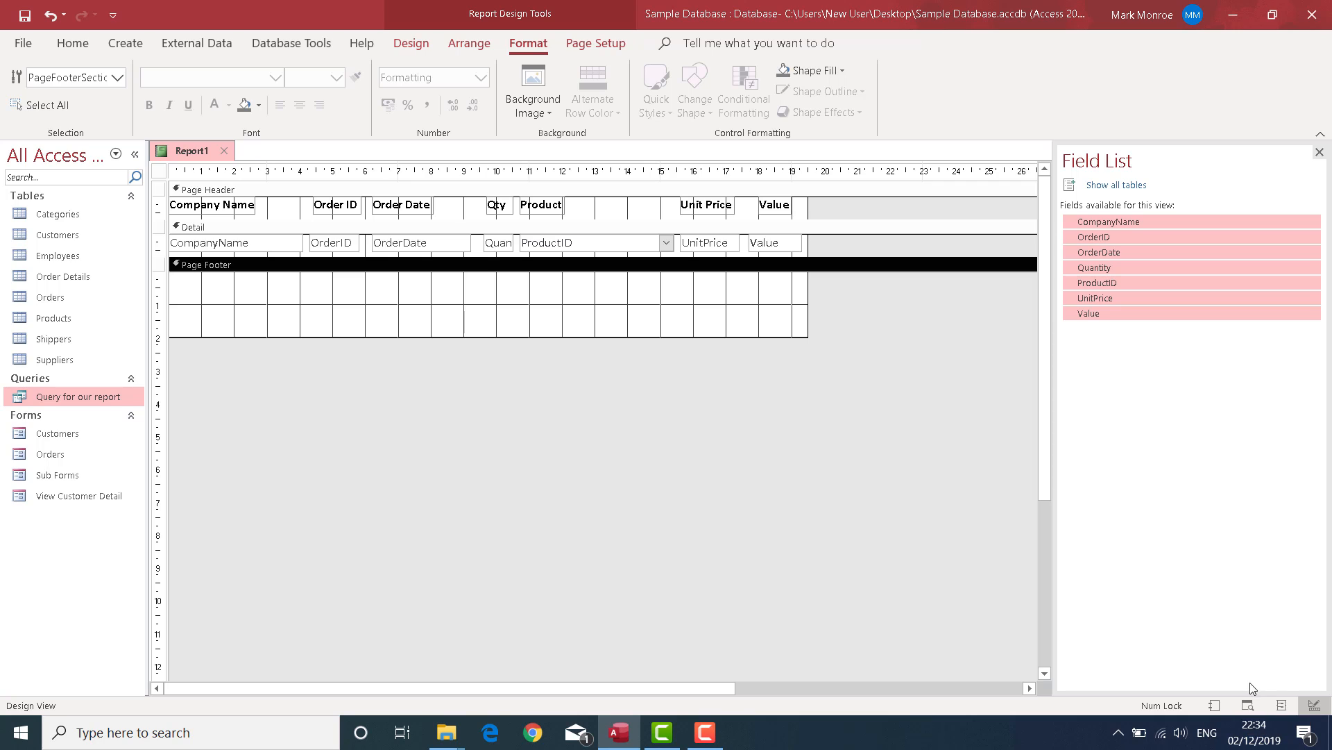
Step: Preview the report for a start and end date, and check the page for column alignment and values that do not fit
click(1250, 706)
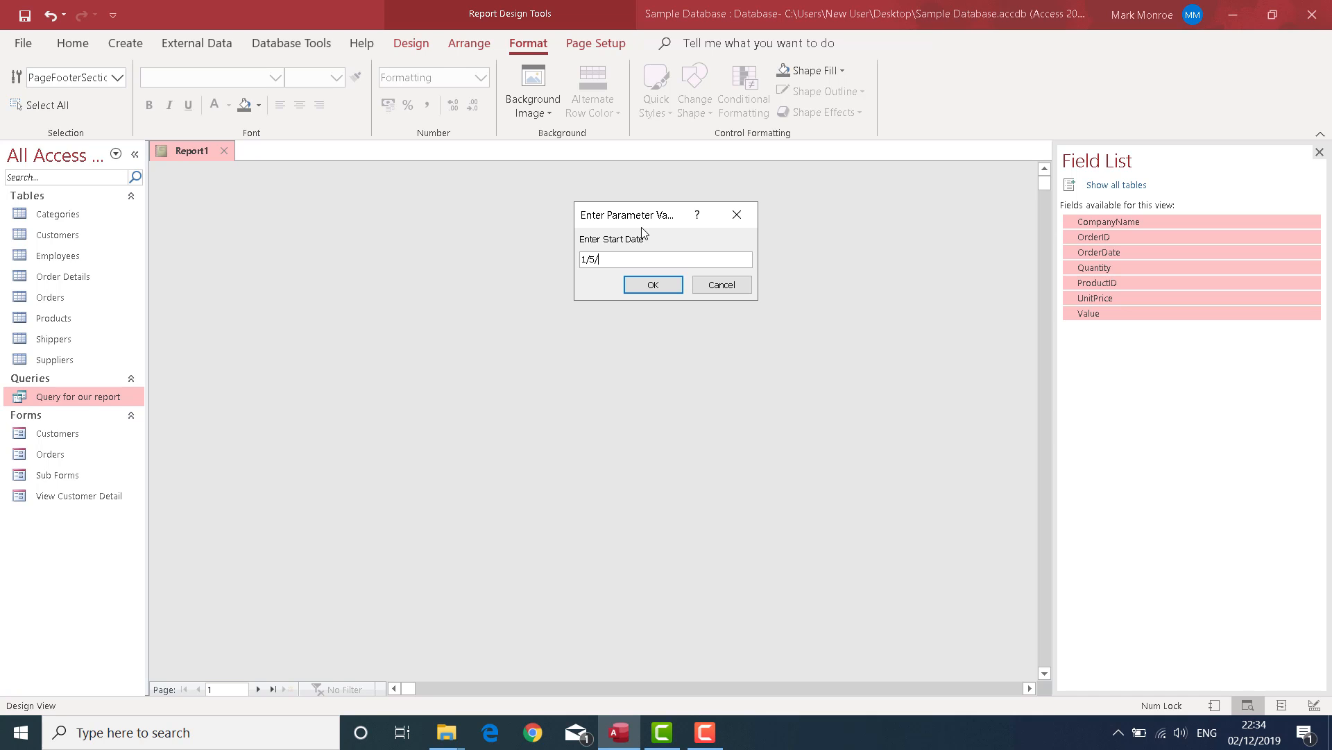
key(Return)
key(Return)
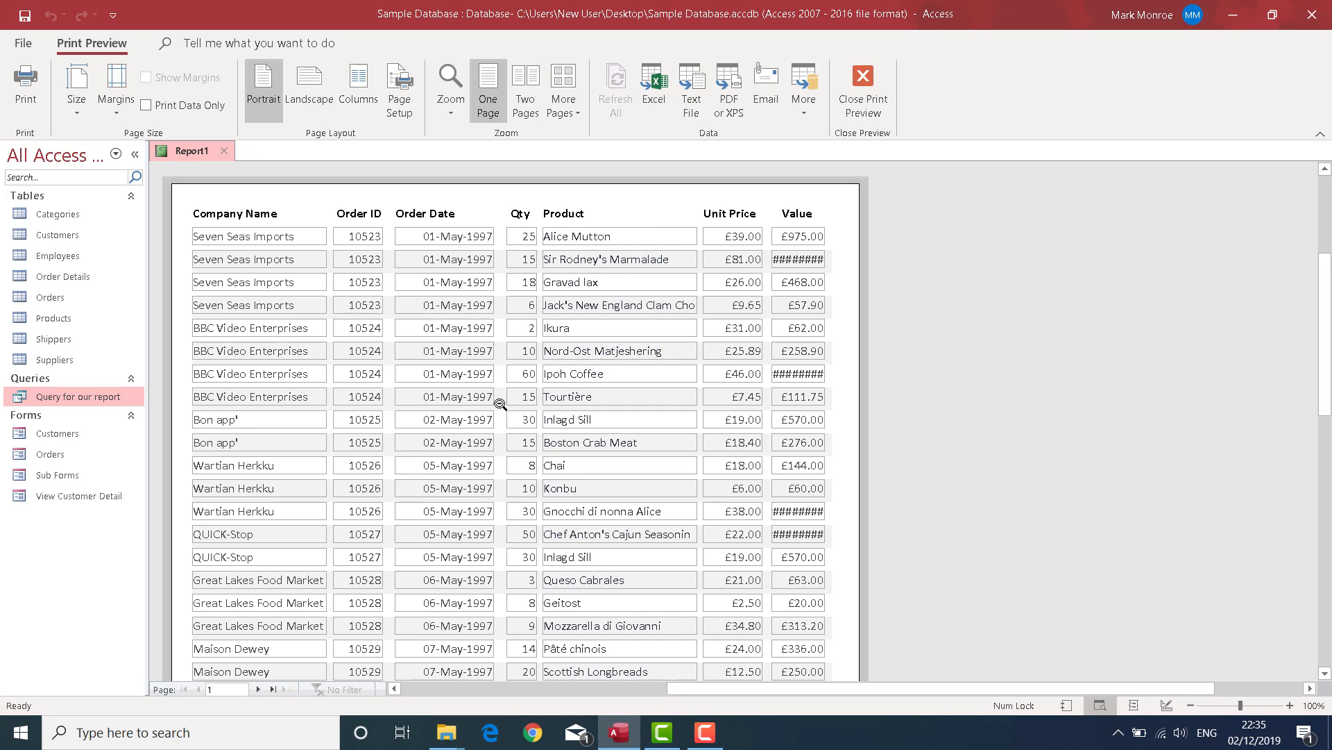
scroll(500, 404, down, 3)
scroll(500, 404, down, 4)
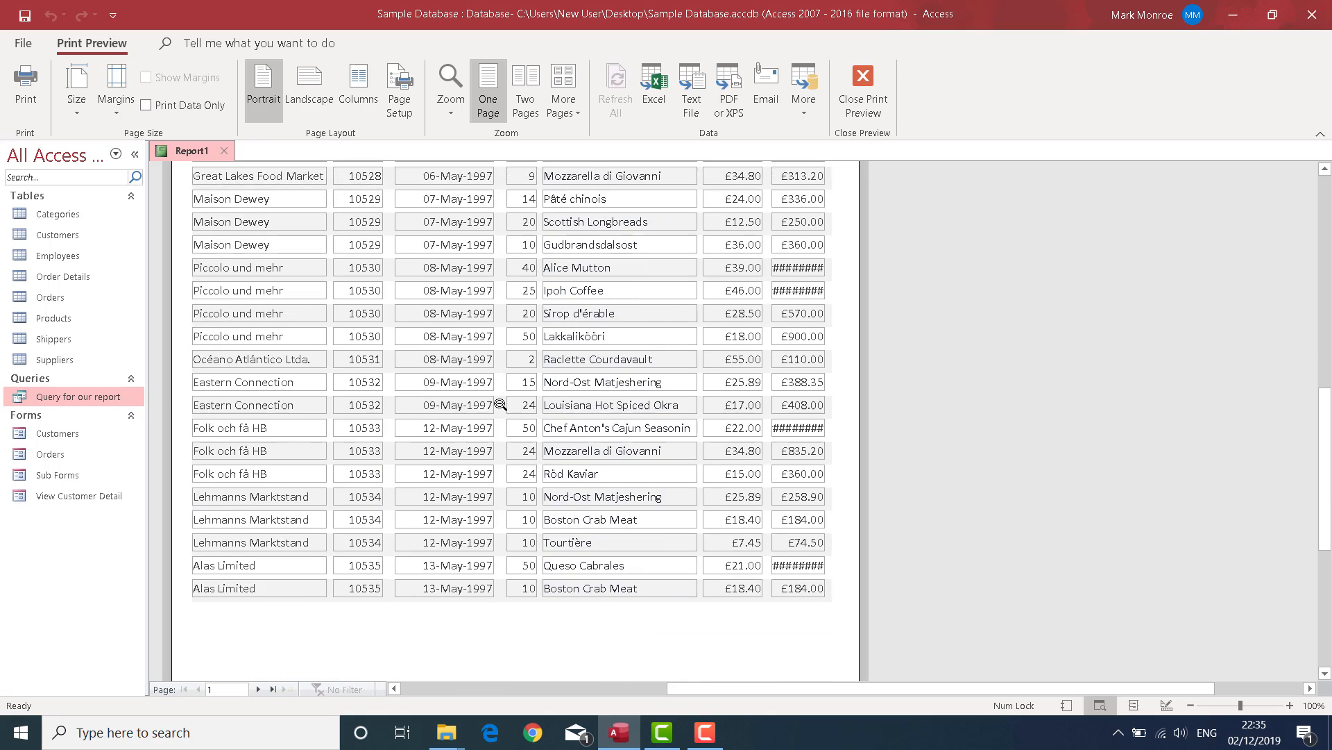
scroll(506, 409, up, 7)
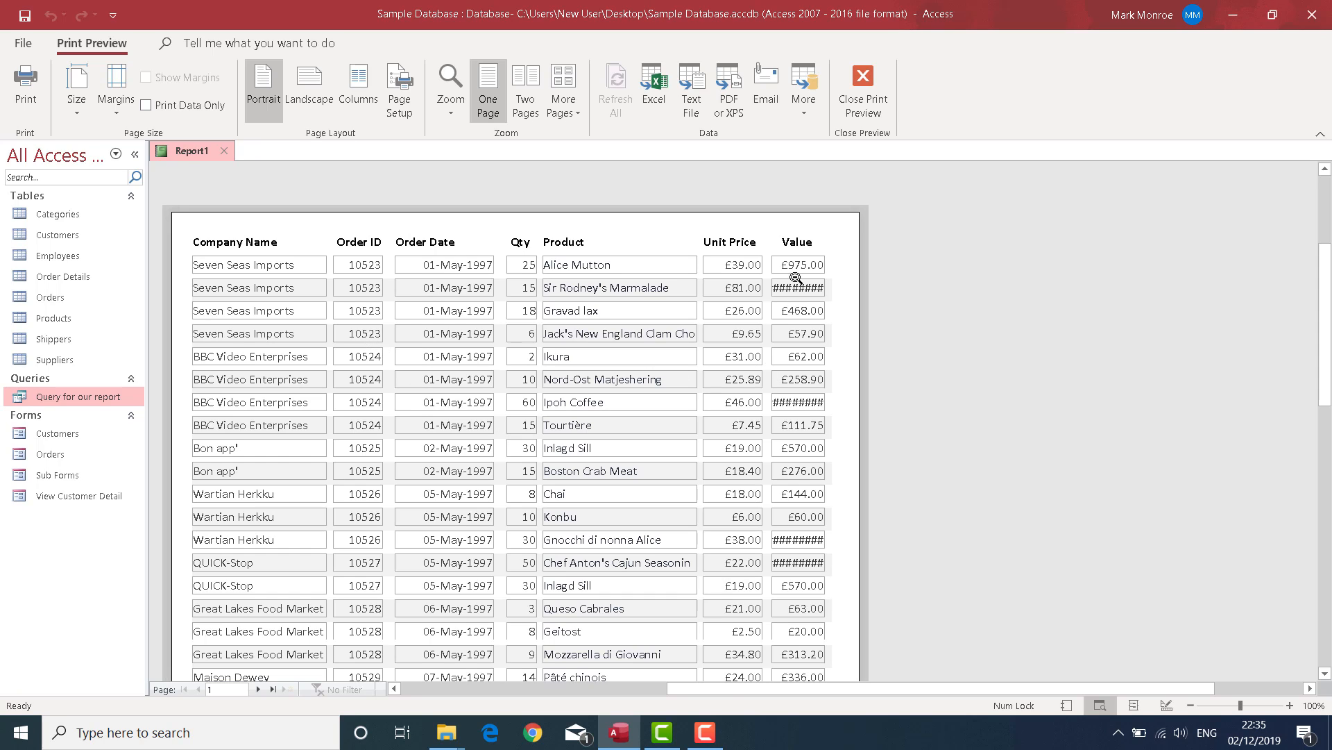
Step: In Layout View, narrow the OrderID column slightly and move the OrderDate, Quantity and ProductID columns a little to the left
click(1134, 705)
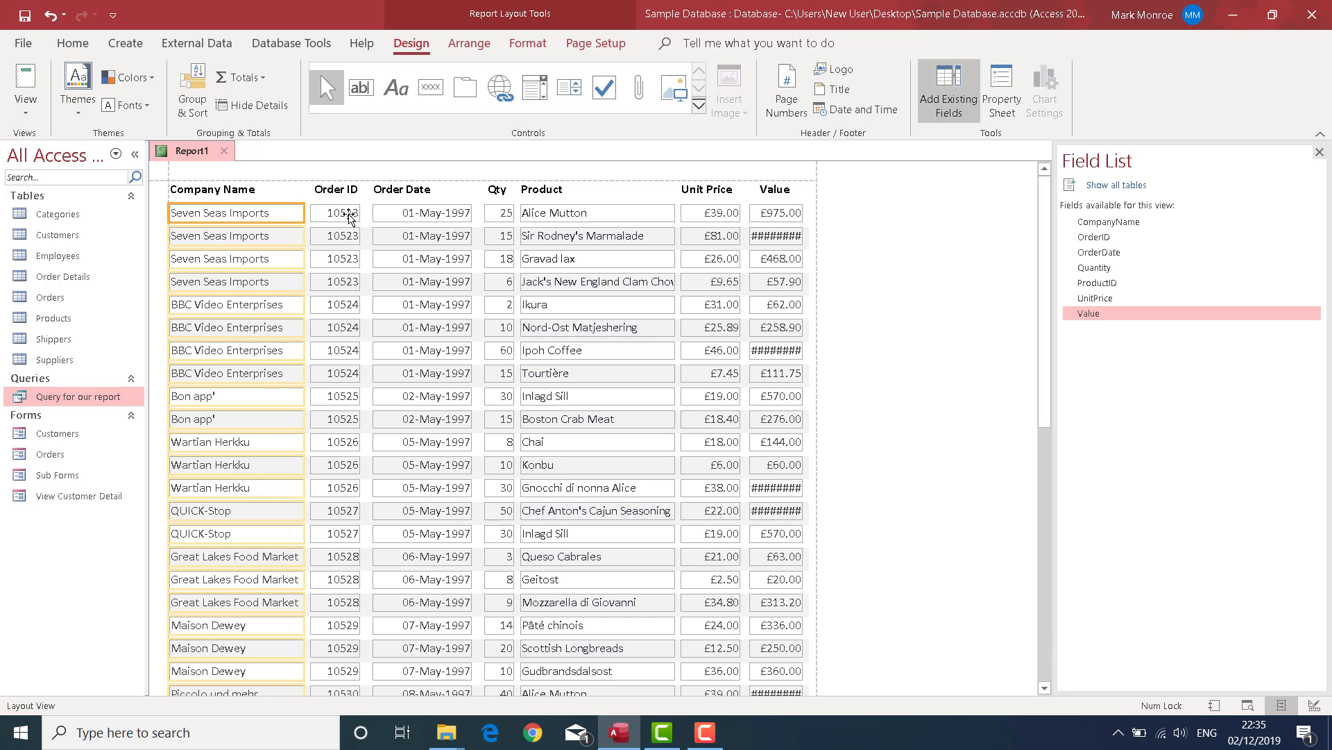
click(351, 218)
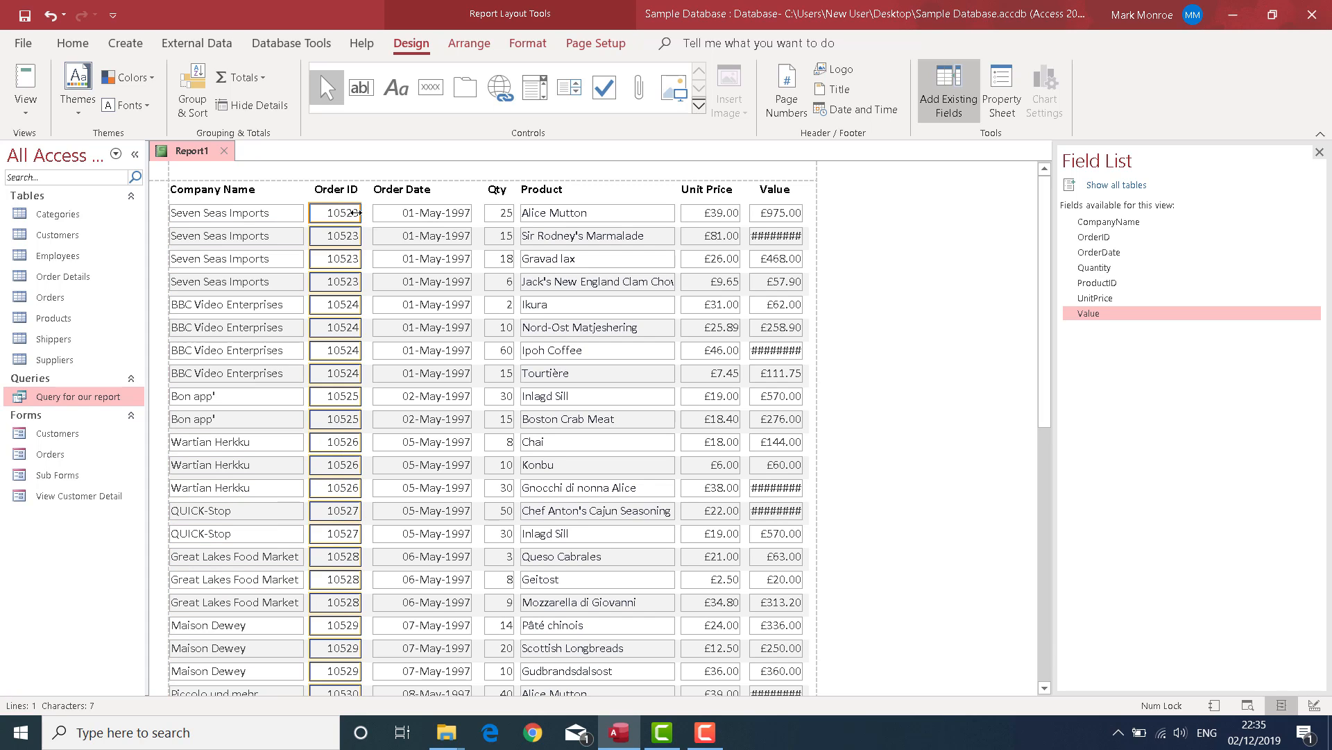
drag(359, 213, 352, 212)
click(413, 219)
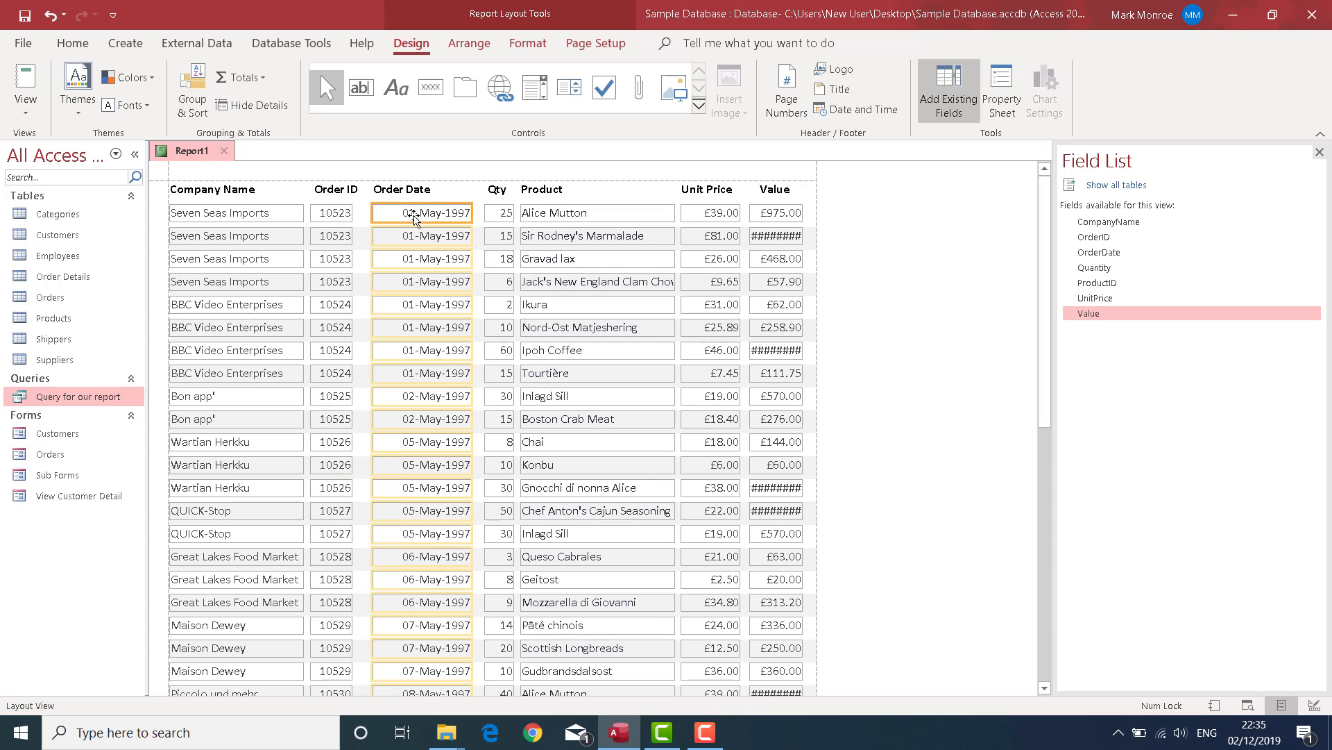
mouse_move(413, 218)
mouse_down()
mouse_move(379, 215)
mouse_move(408, 212)
mouse_up()
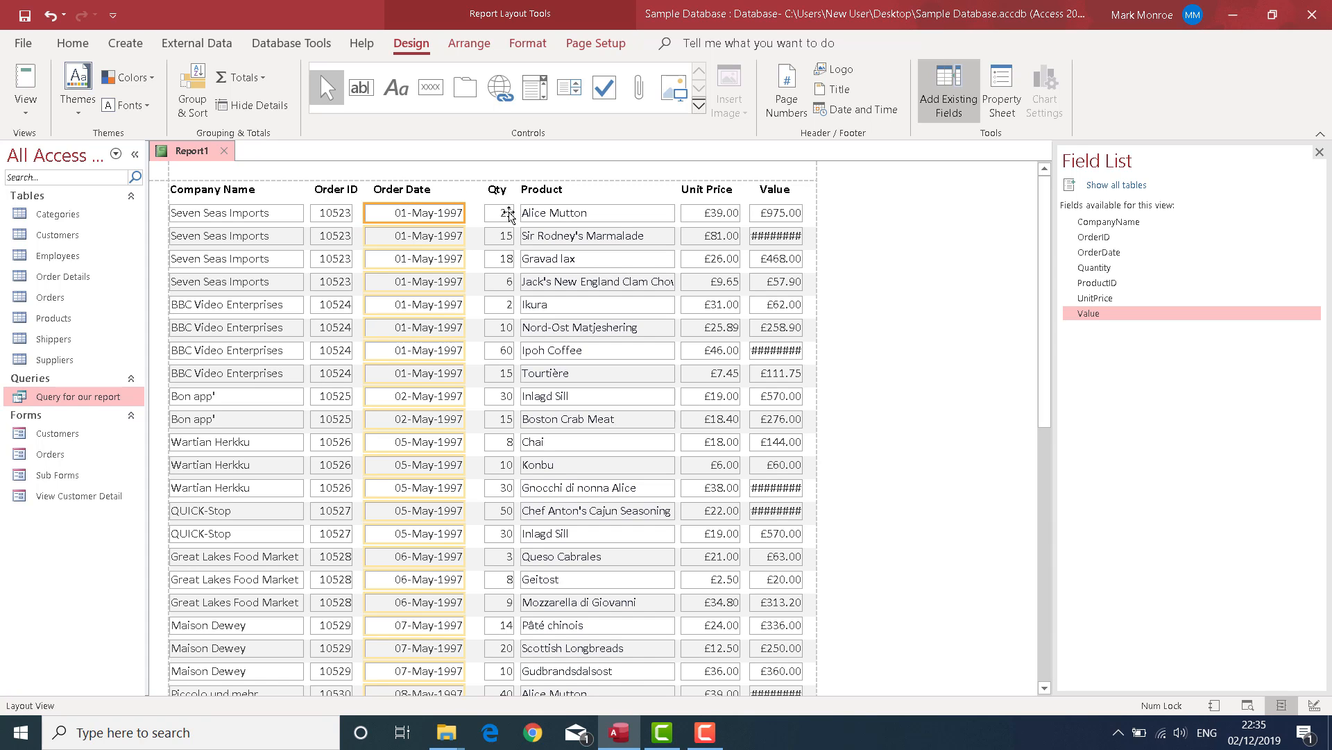
drag(510, 215, 545, 214)
click(548, 213)
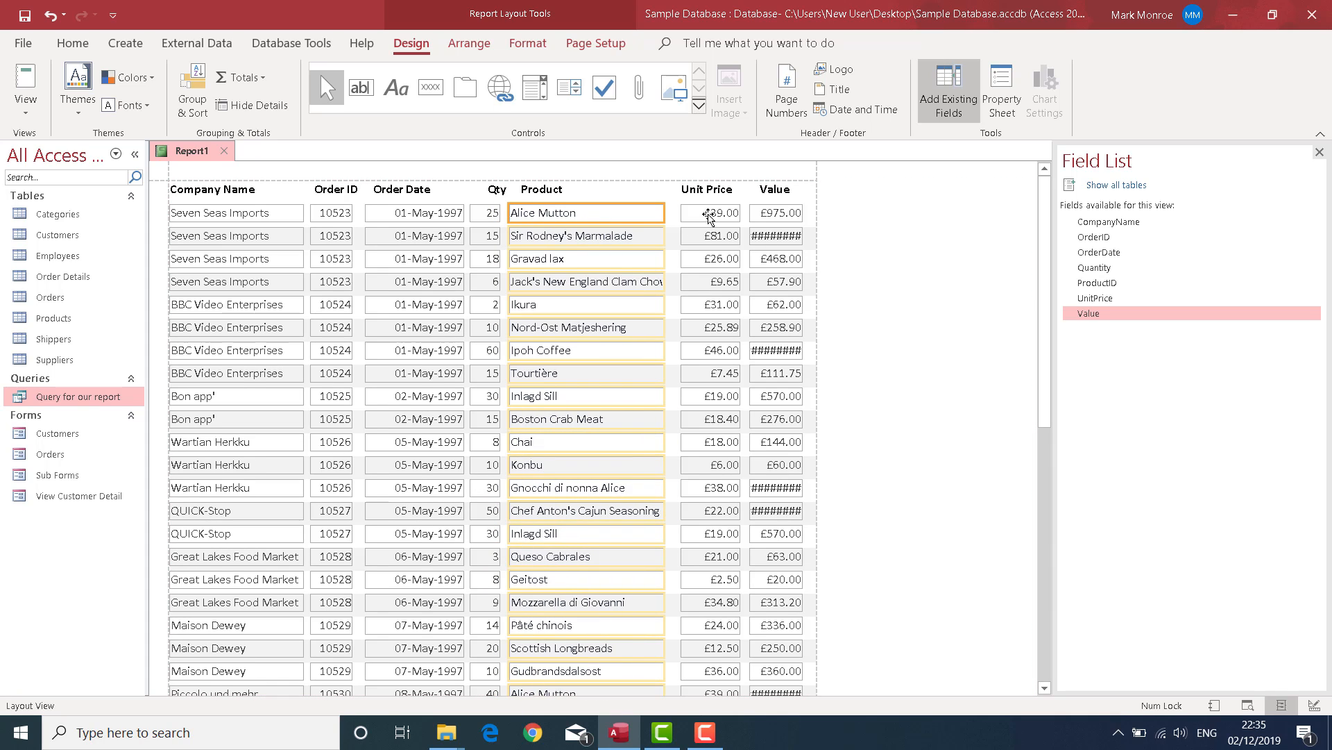
Step: Narrow the UnitPrice column from its right edge and widen the Value column leftward into the freed space
click(705, 214)
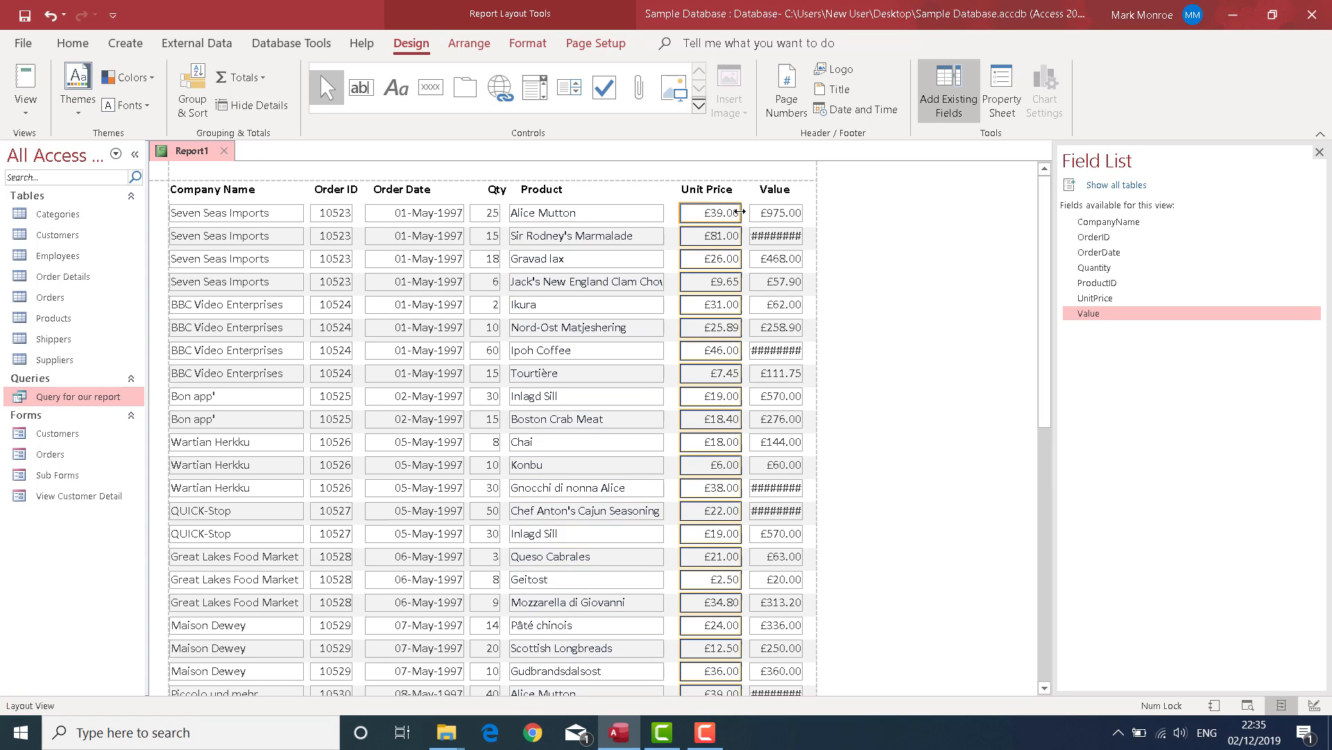
drag(740, 211, 729, 211)
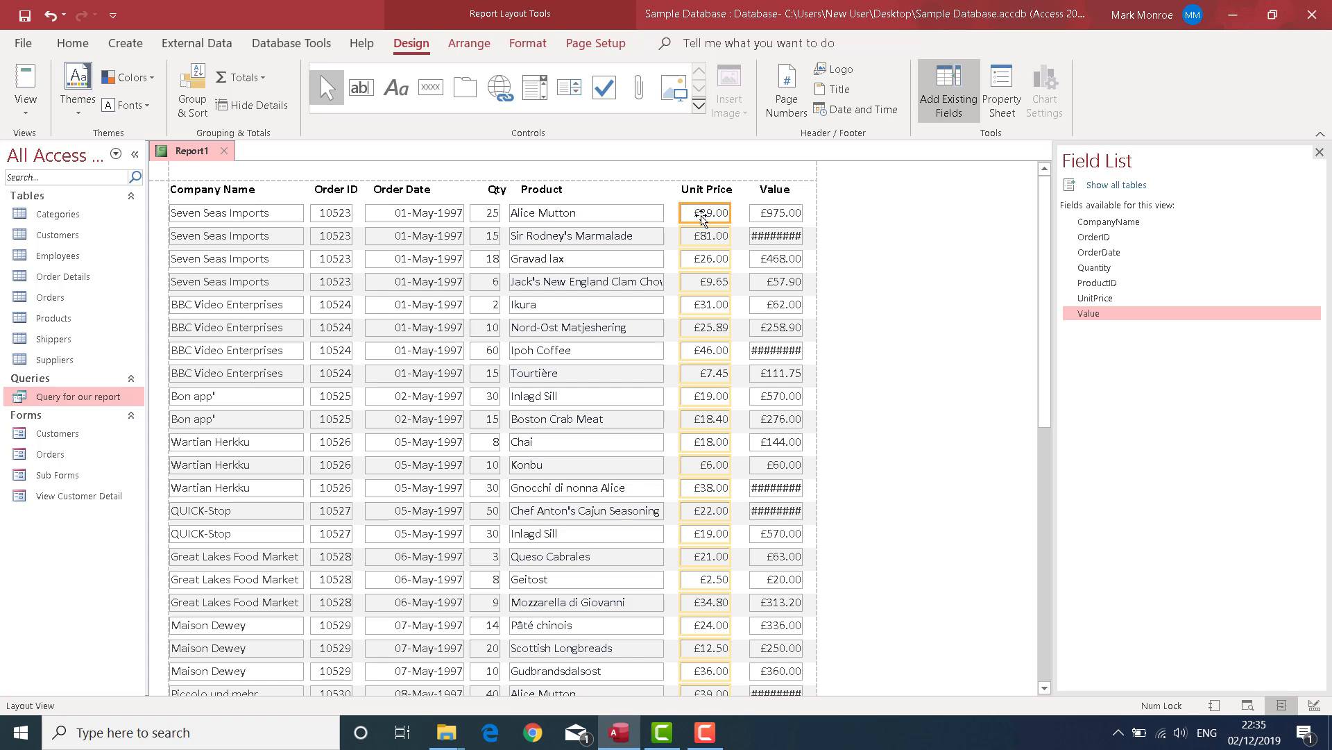
click(766, 213)
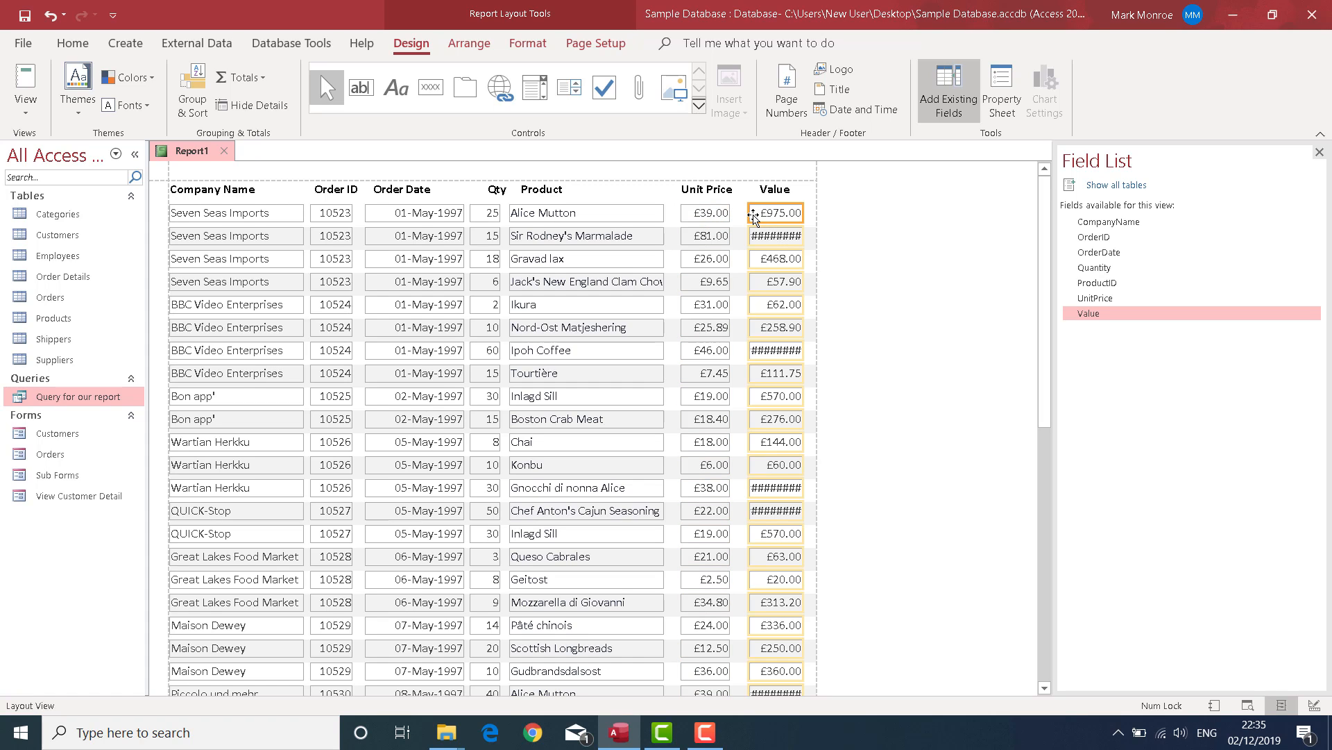
drag(749, 214, 737, 217)
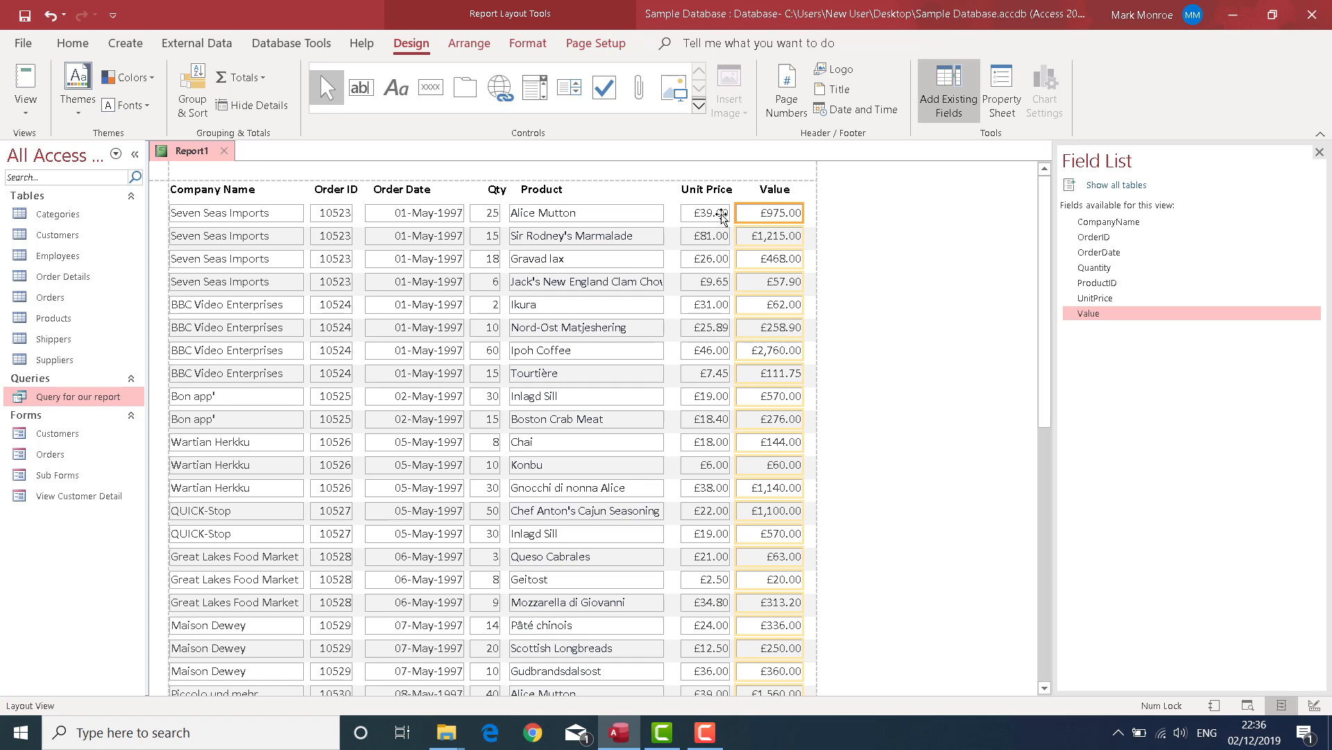
Step: In Design View, set the shape outline of all fields in the Detail section to Transparent
click(1314, 705)
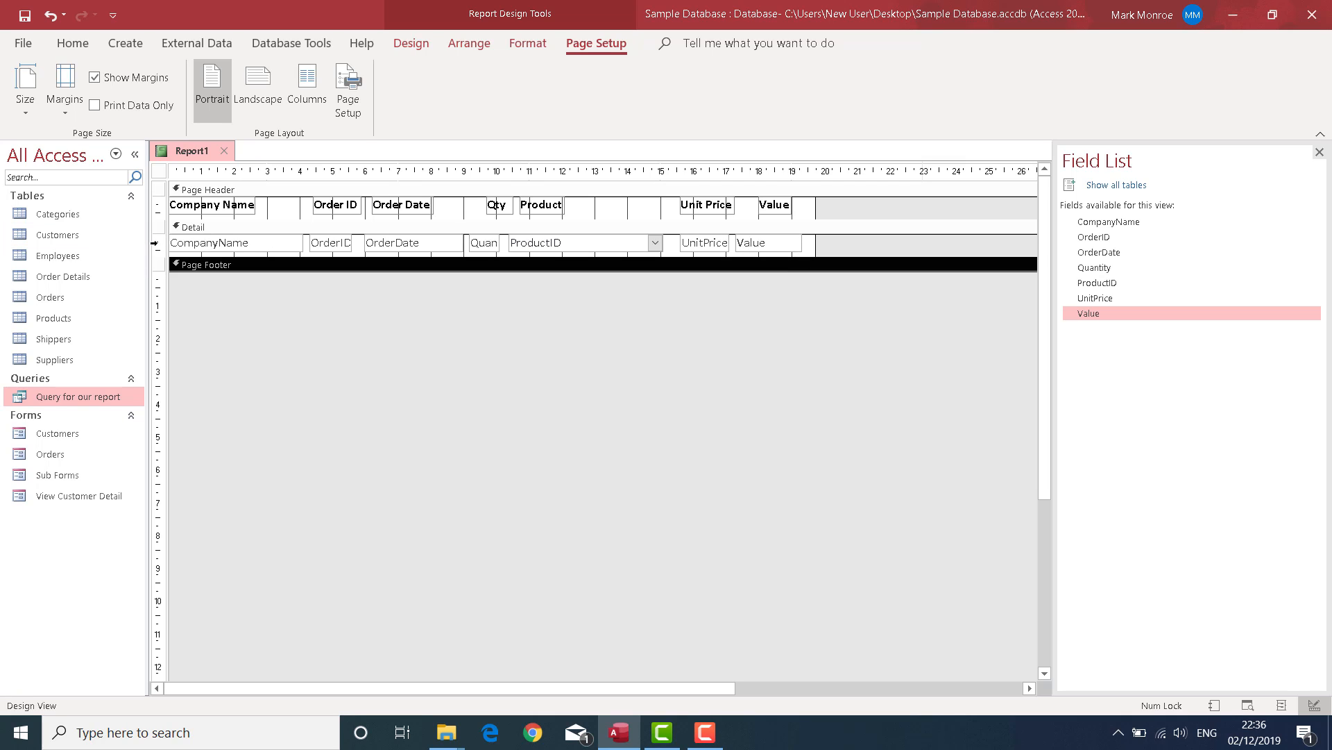
click(154, 242)
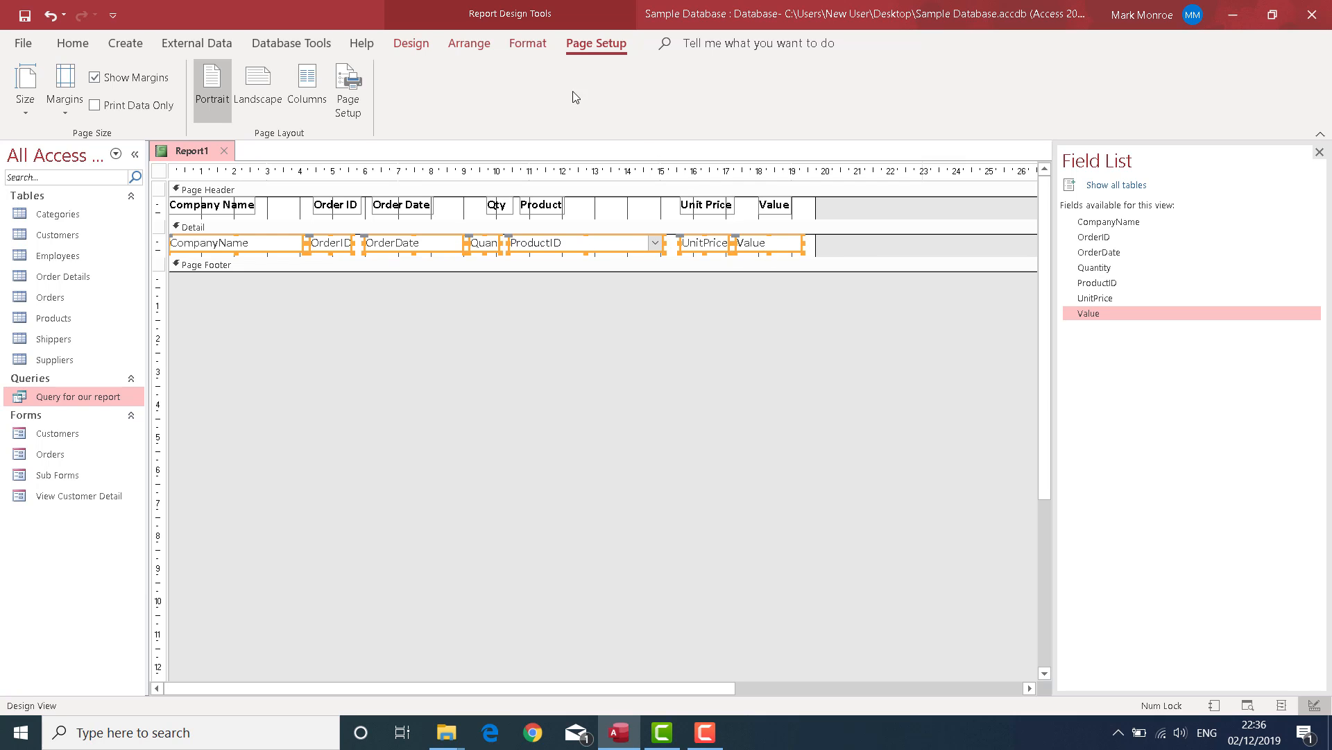
click(529, 46)
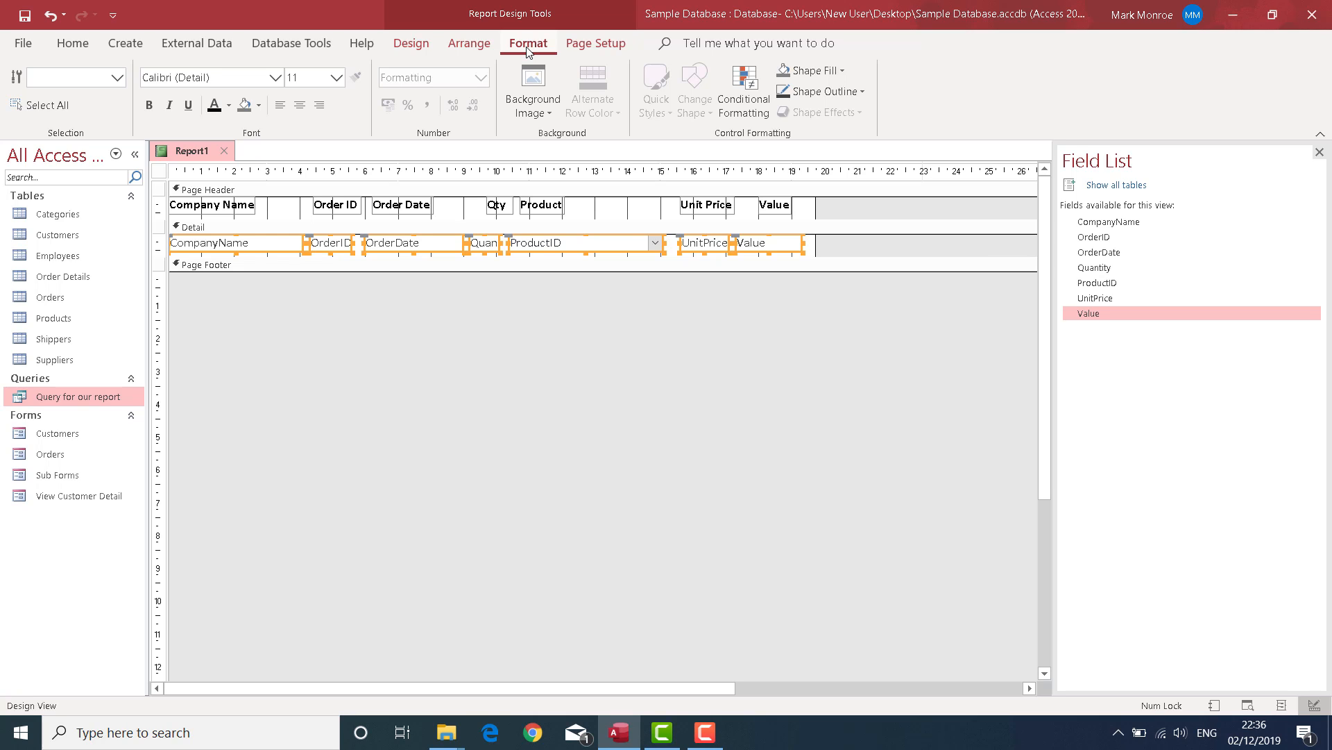
click(856, 98)
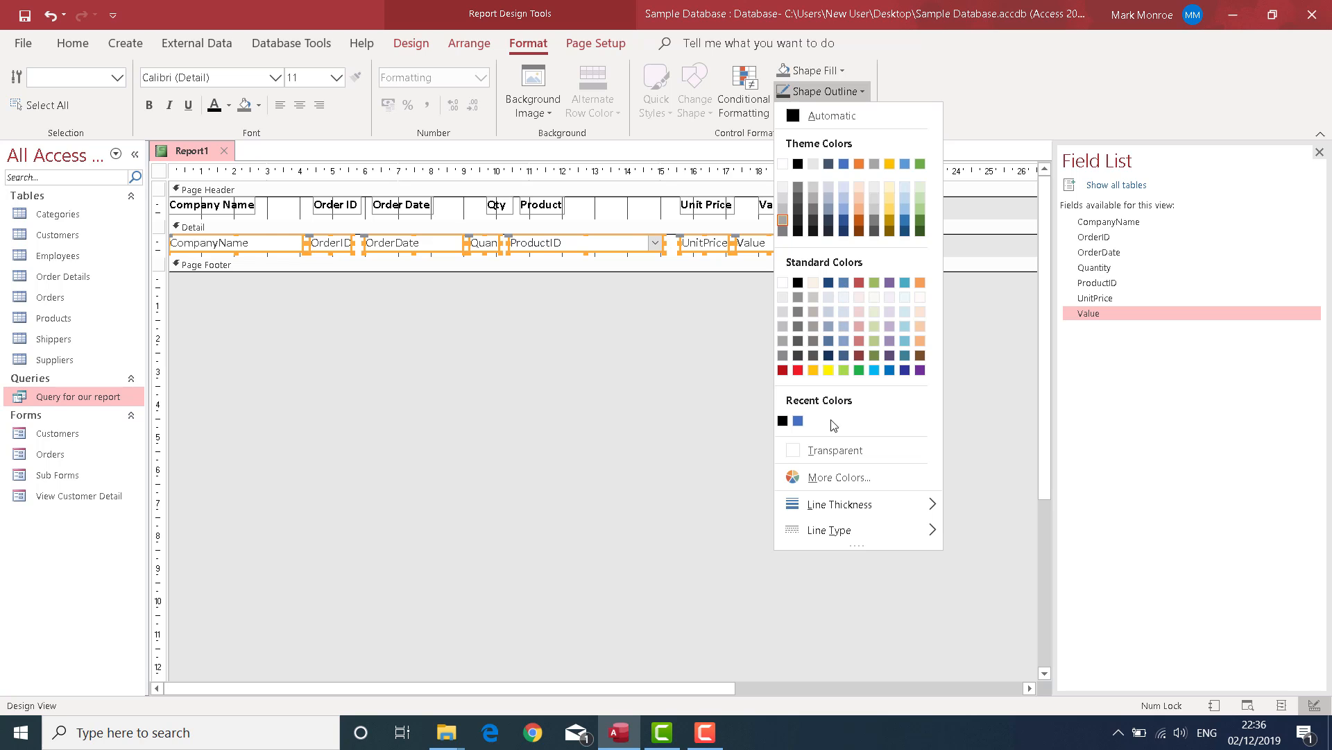
click(829, 450)
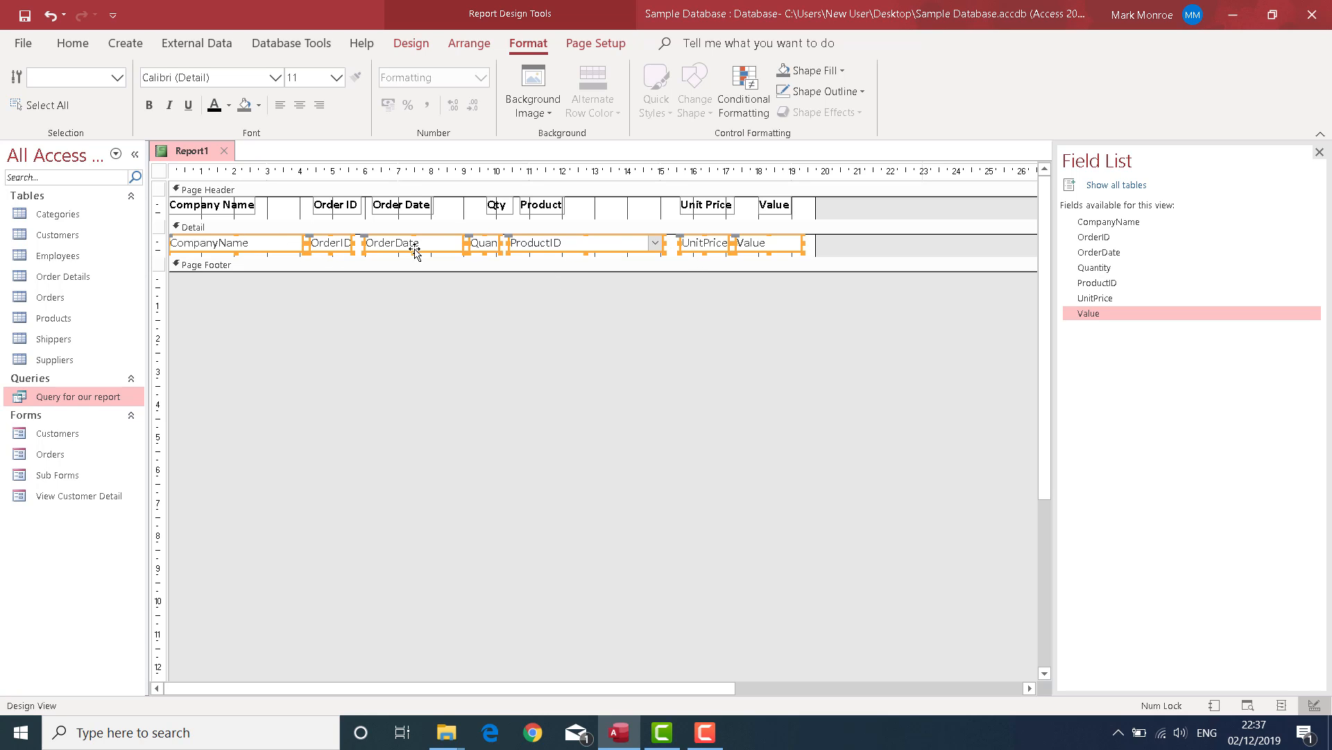
Step: Set the Detail section's alternate row color to No Color
click(814, 248)
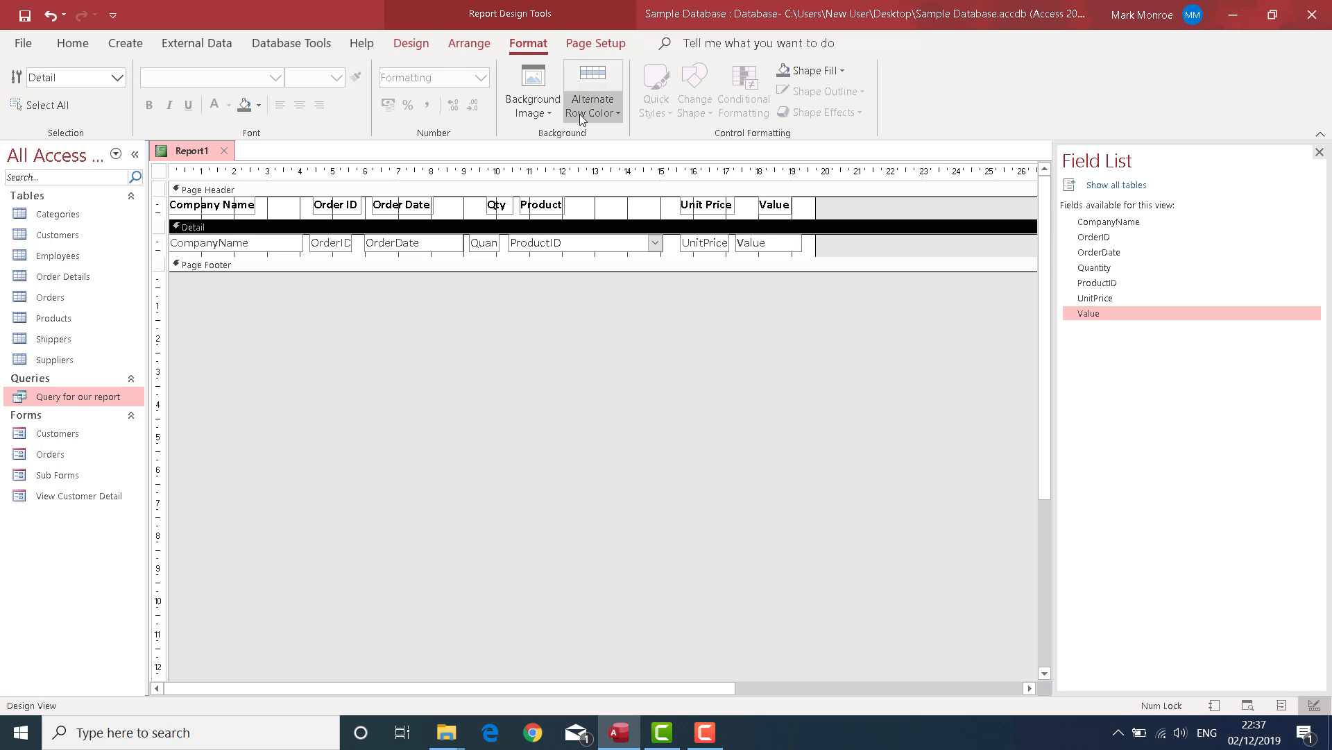
click(601, 113)
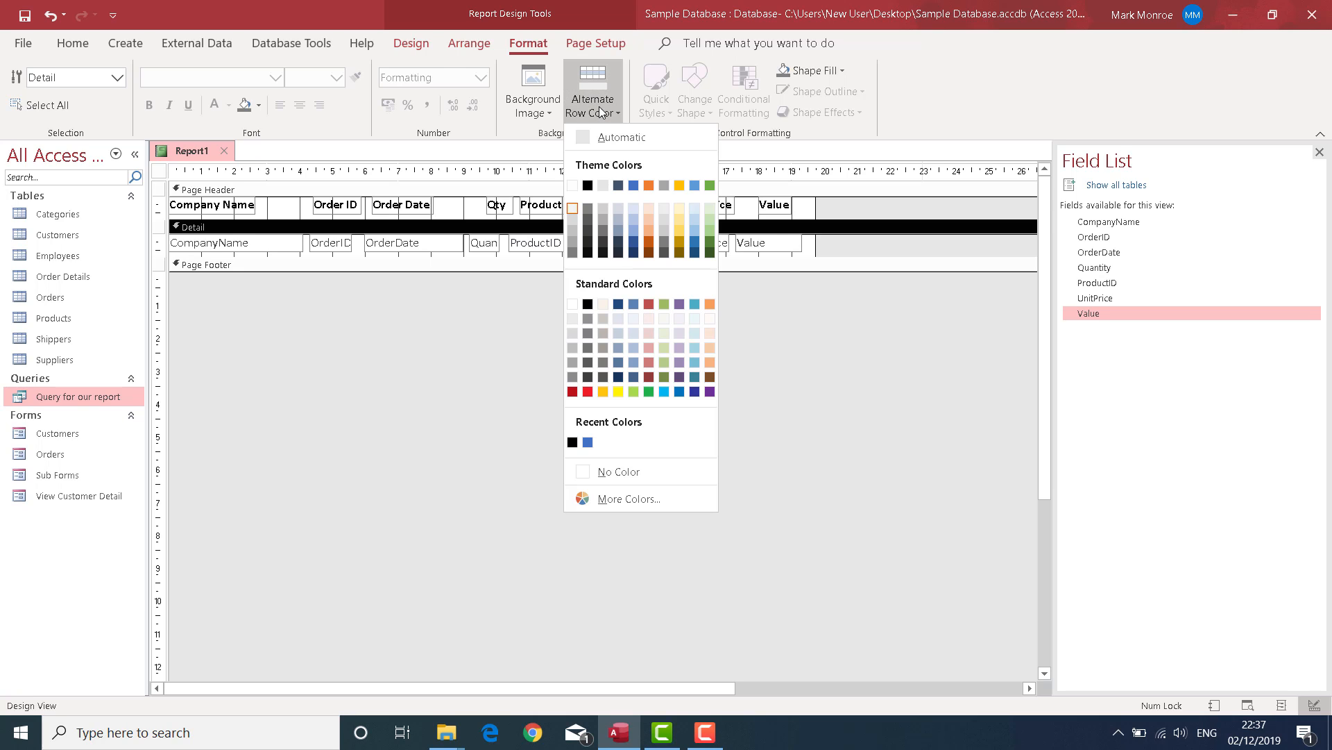
click(610, 469)
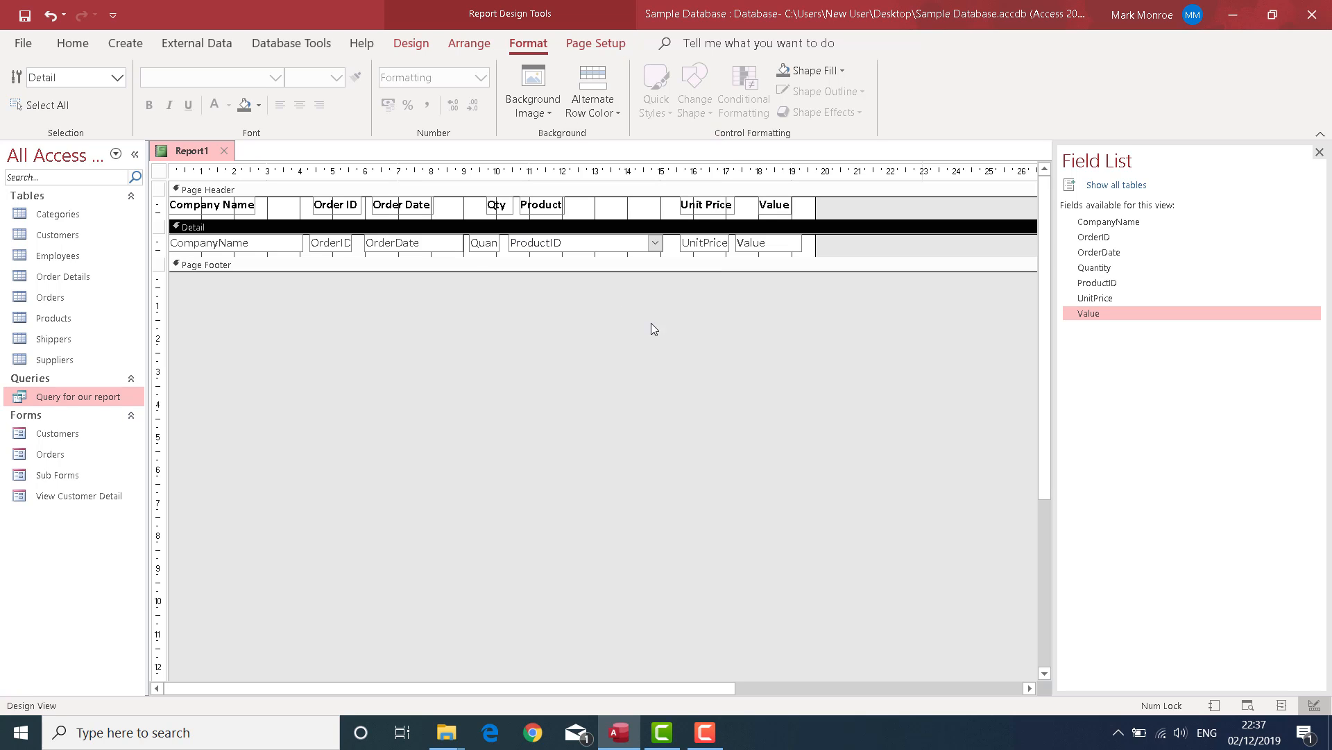
Step: Preview the report as it prints with start date 1/5/97 and view the whole page
click(1247, 705)
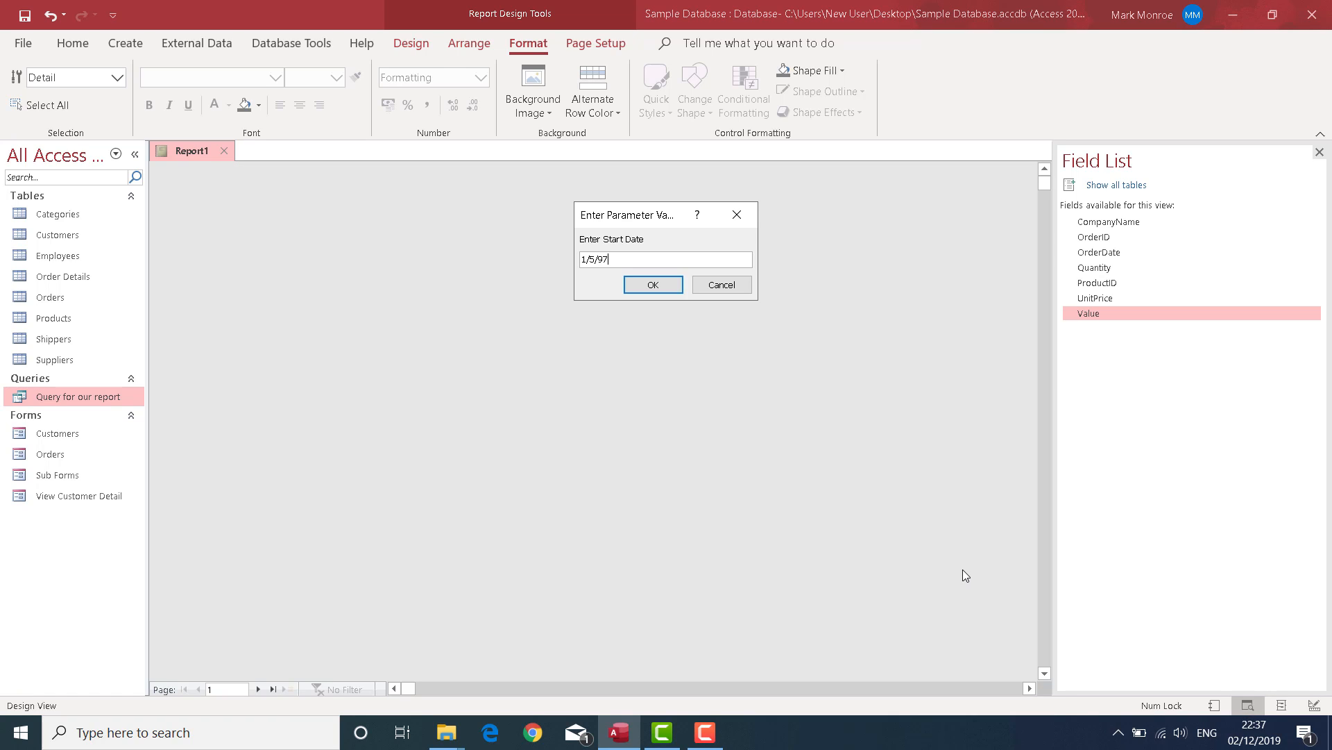
text(1/5/97)
key(Return)
key(Return)
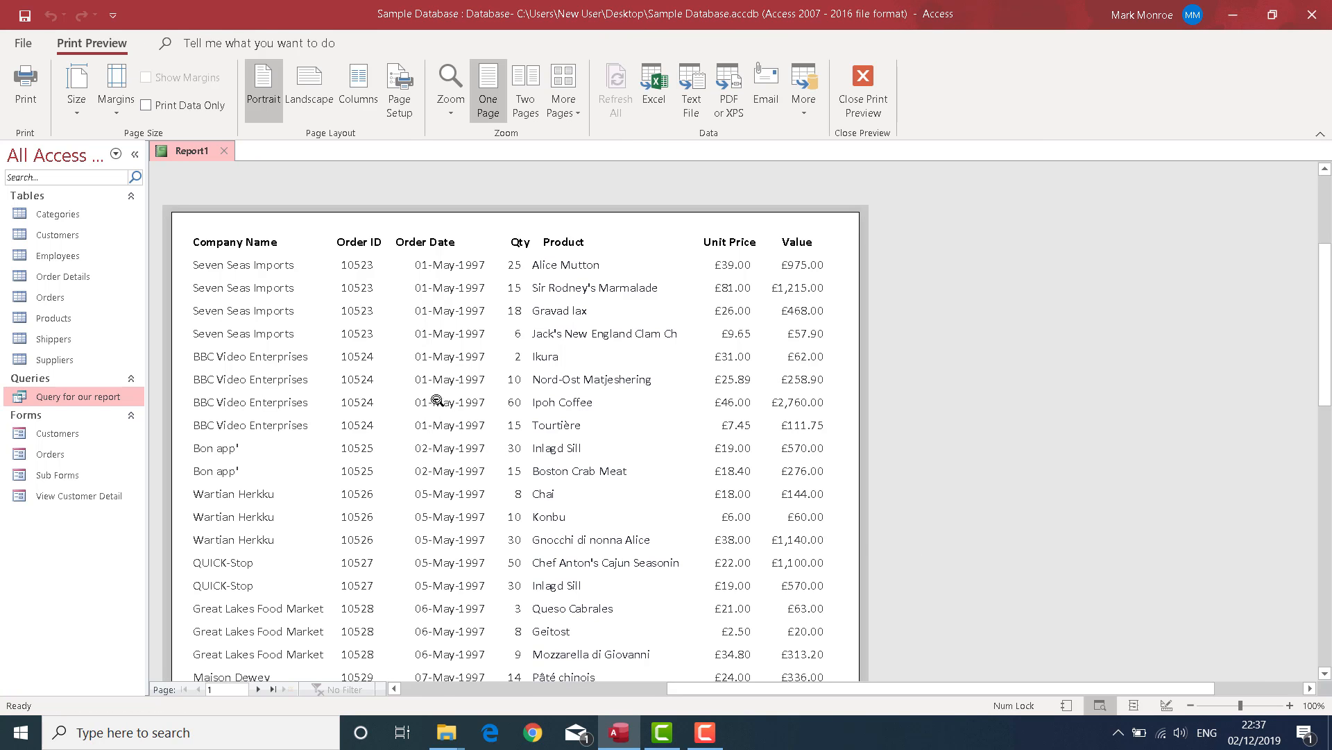
click(440, 379)
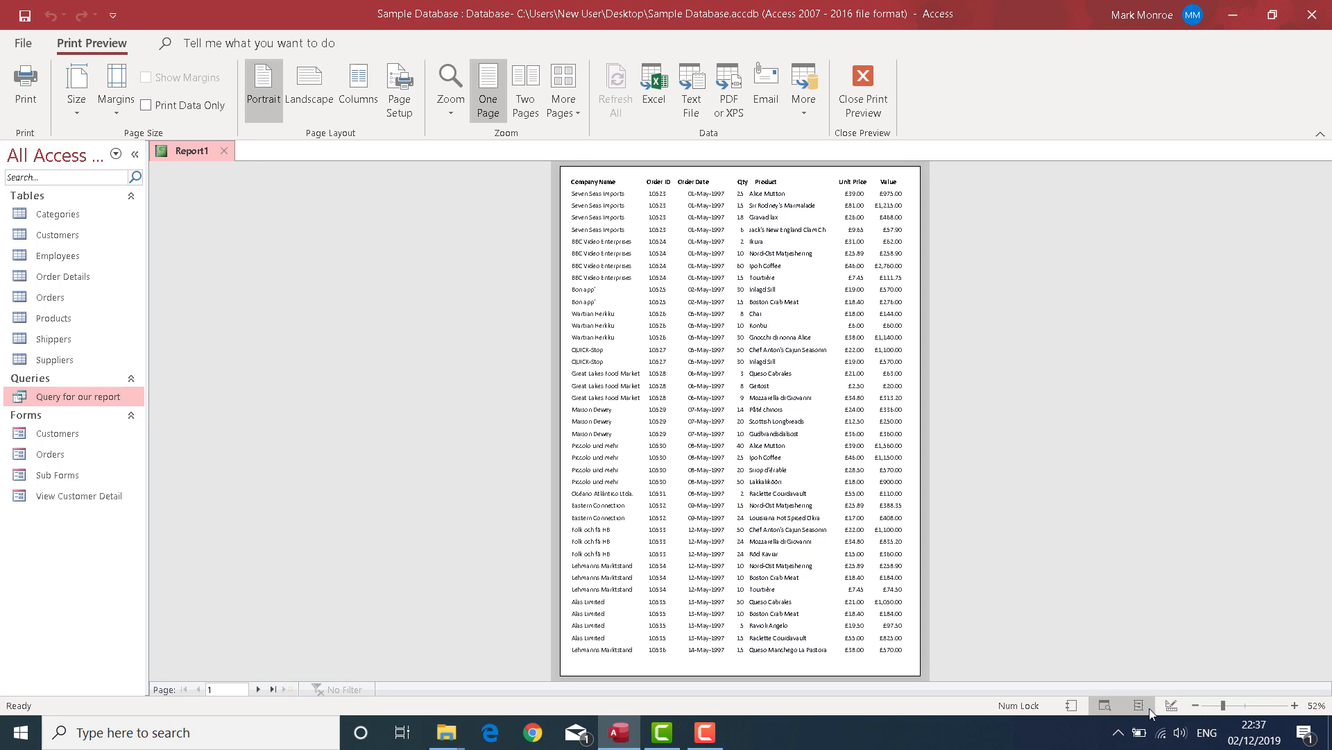
Step: In Design View, add centered page numbers in Page N of M format to the page footer
click(1171, 706)
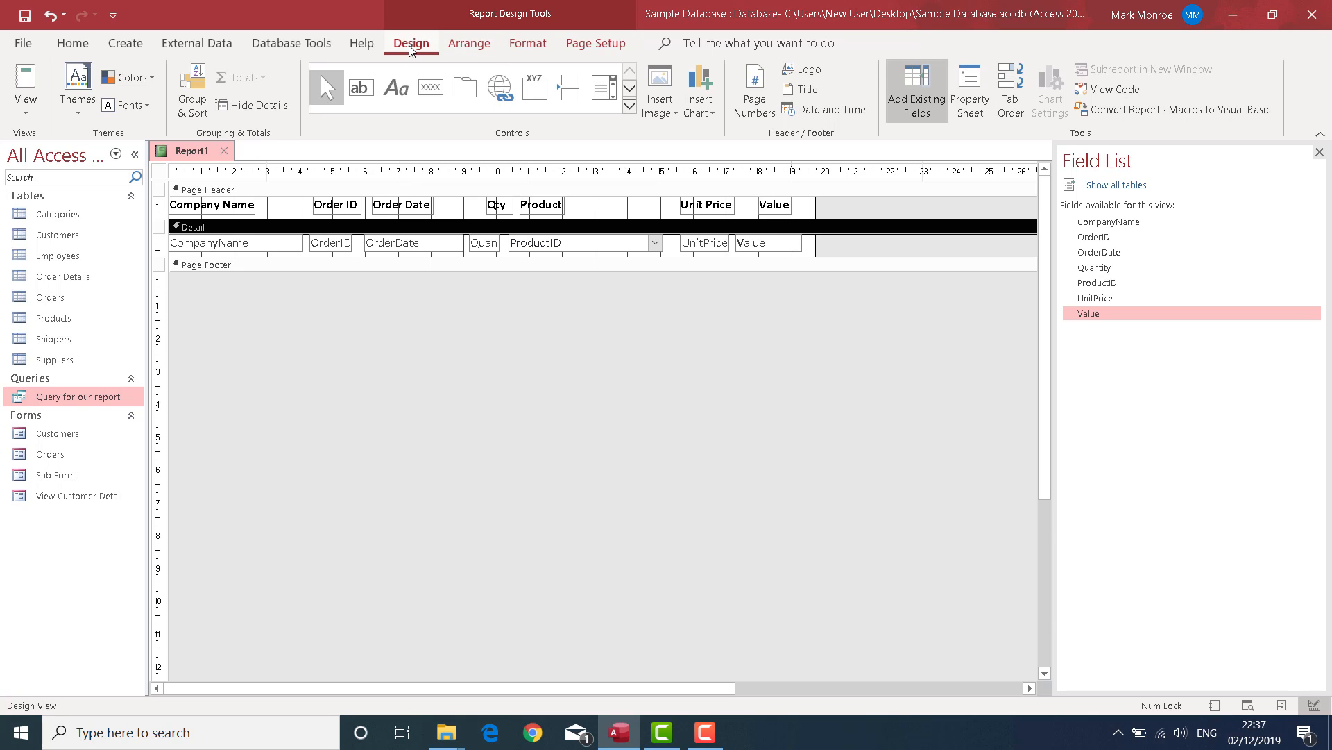
click(755, 109)
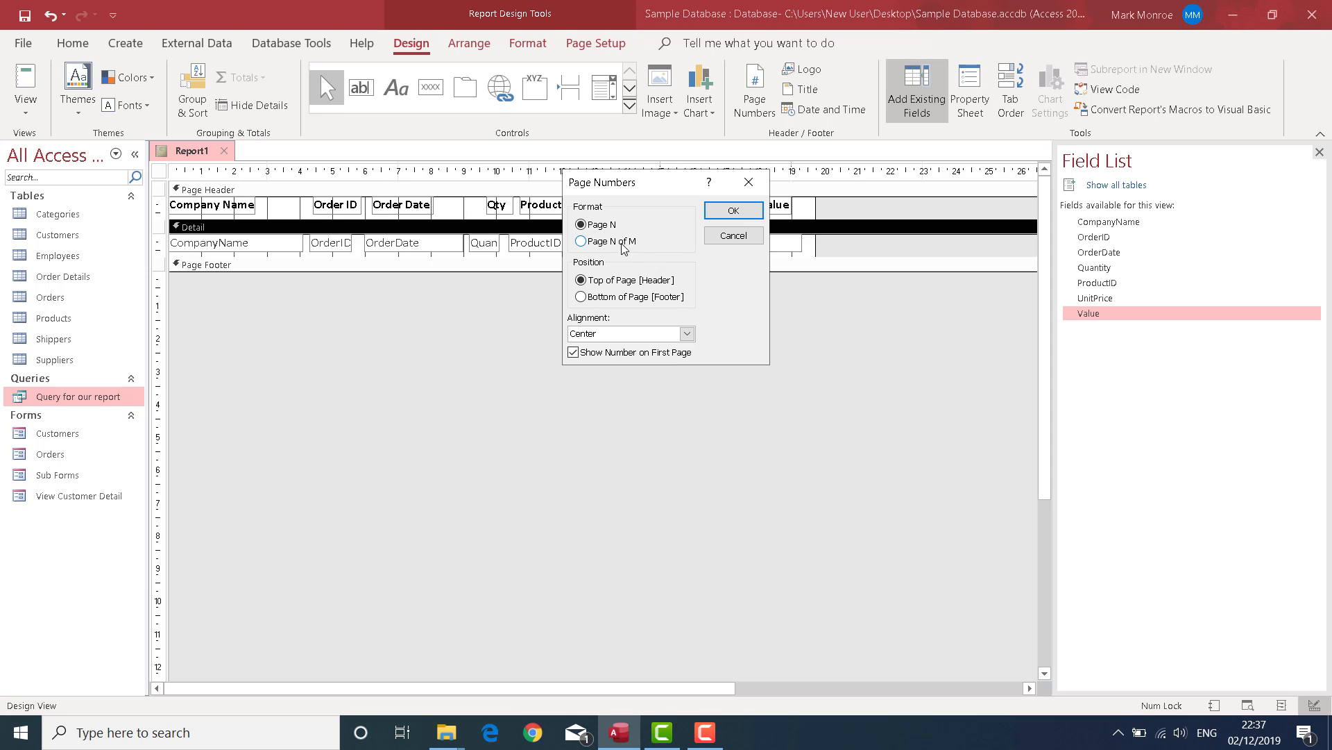
click(581, 243)
click(733, 210)
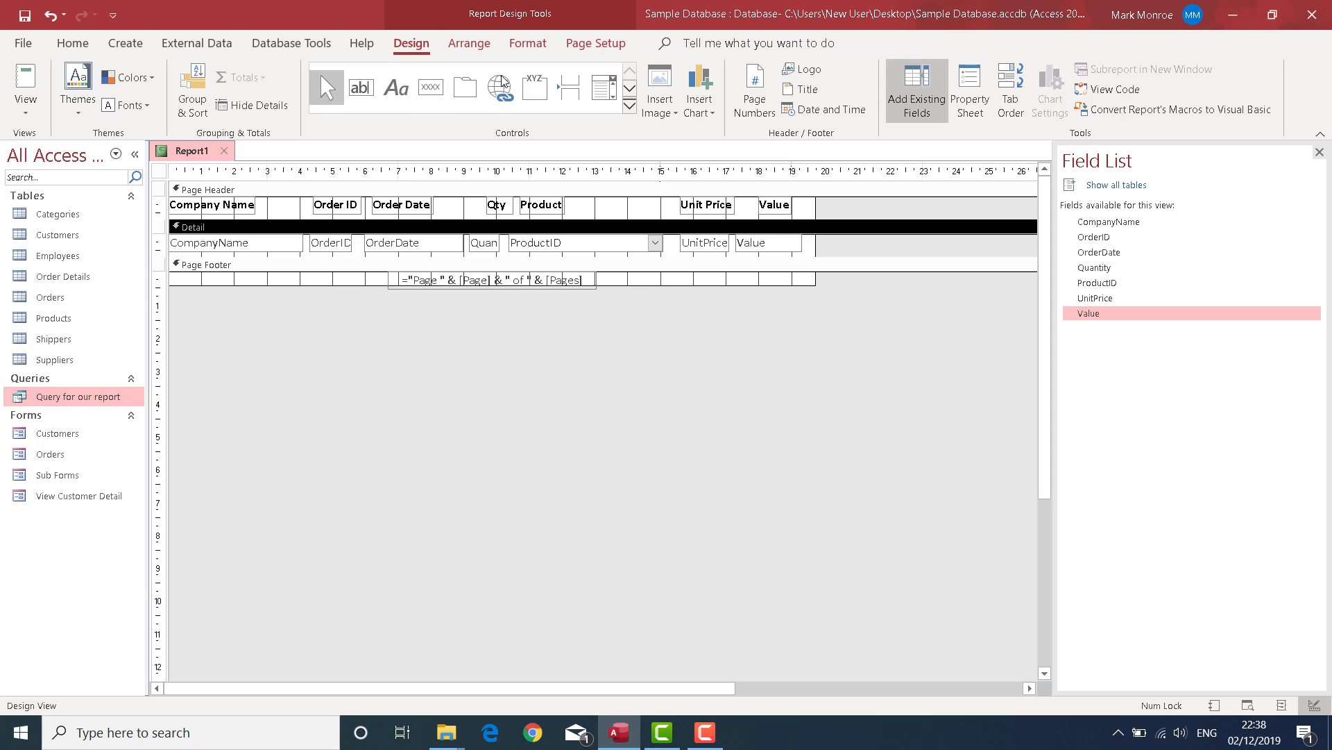
Step: Add a report title reading "Customer Order Report by Date" and collapse the empty Report Footer section
click(809, 90)
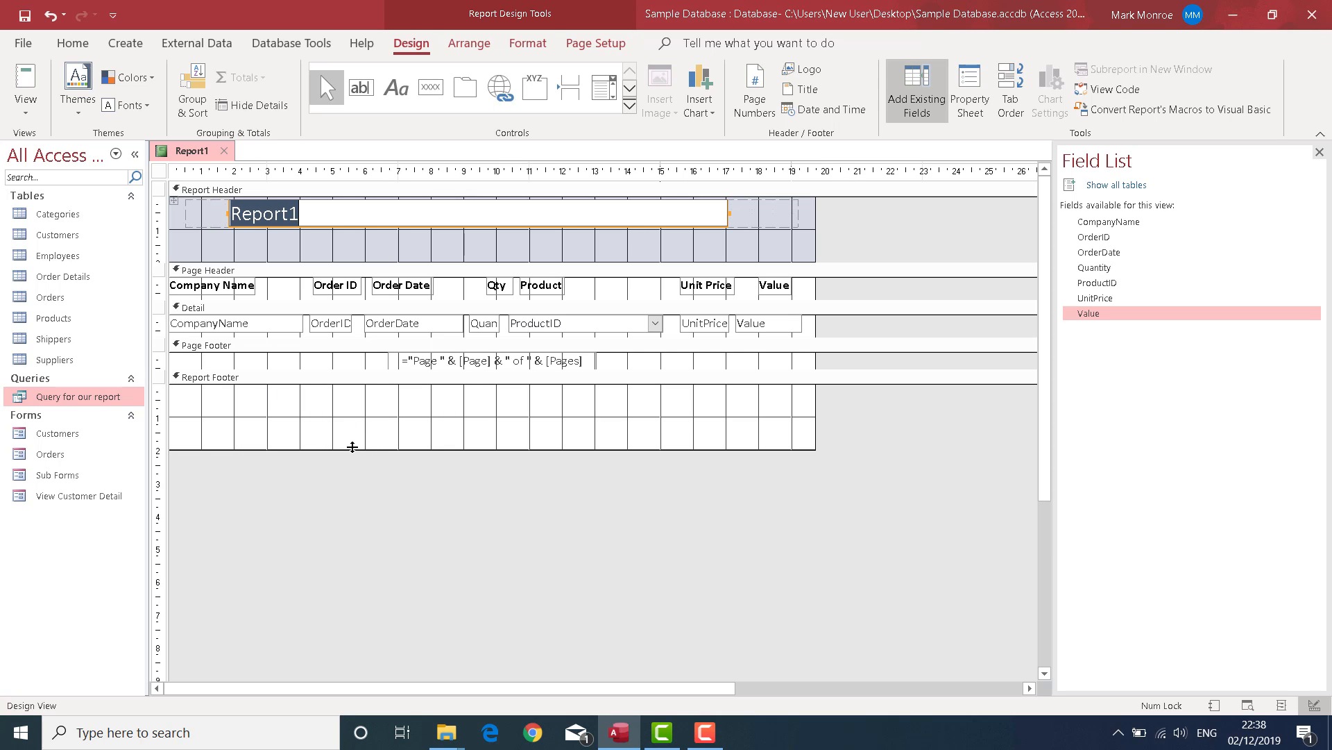
drag(352, 447, 354, 381)
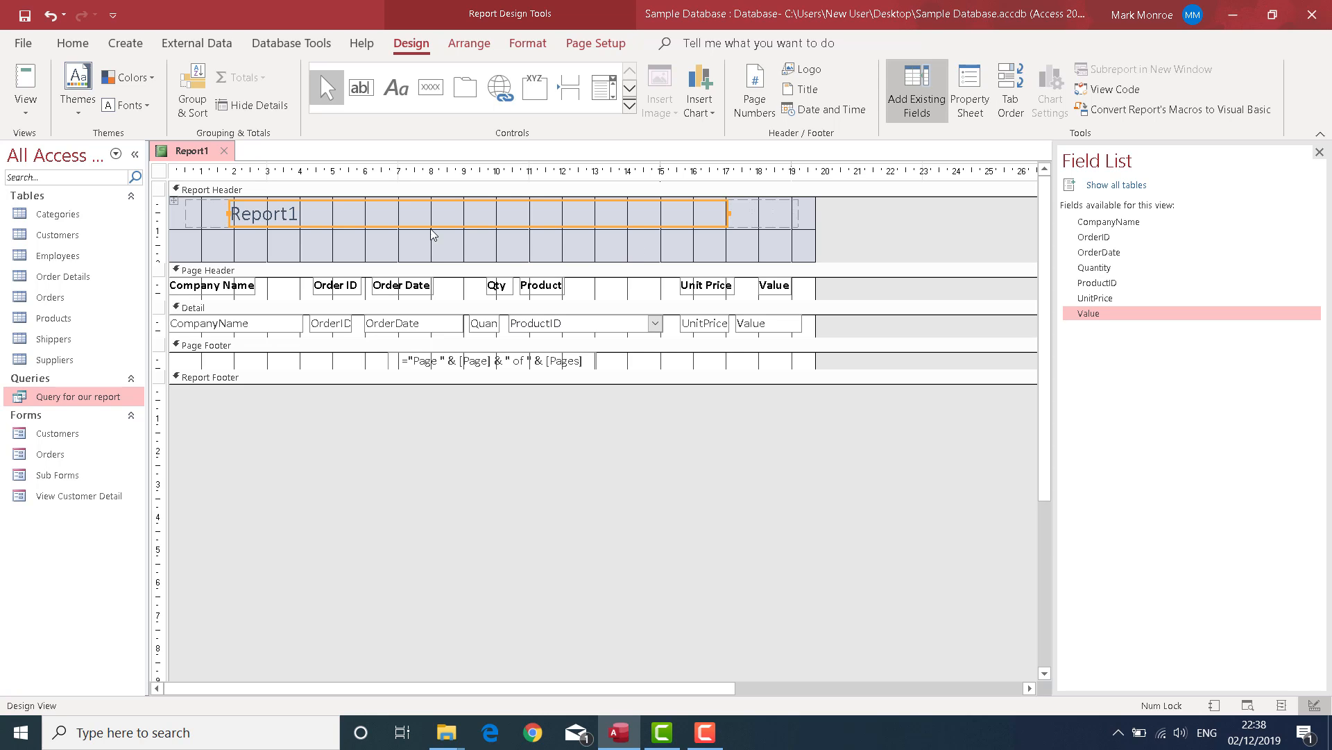
click(255, 214)
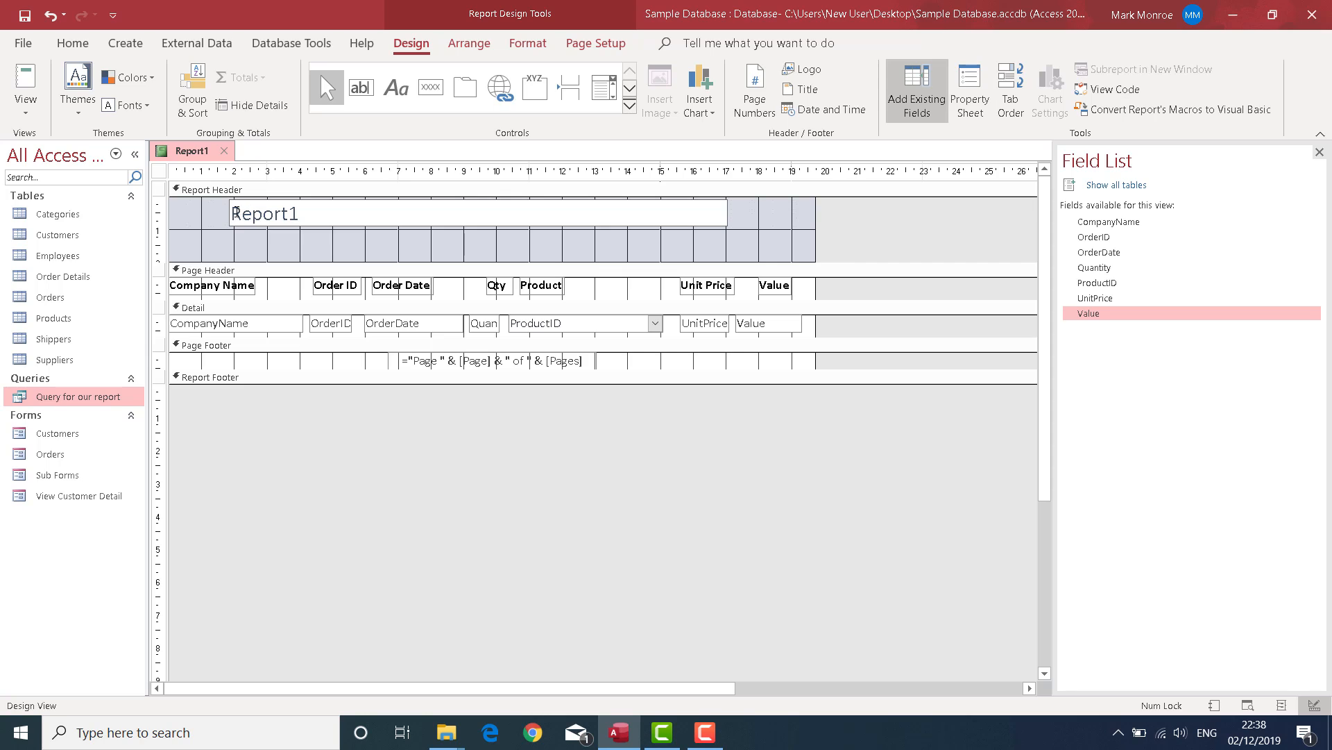
double_click(260, 213)
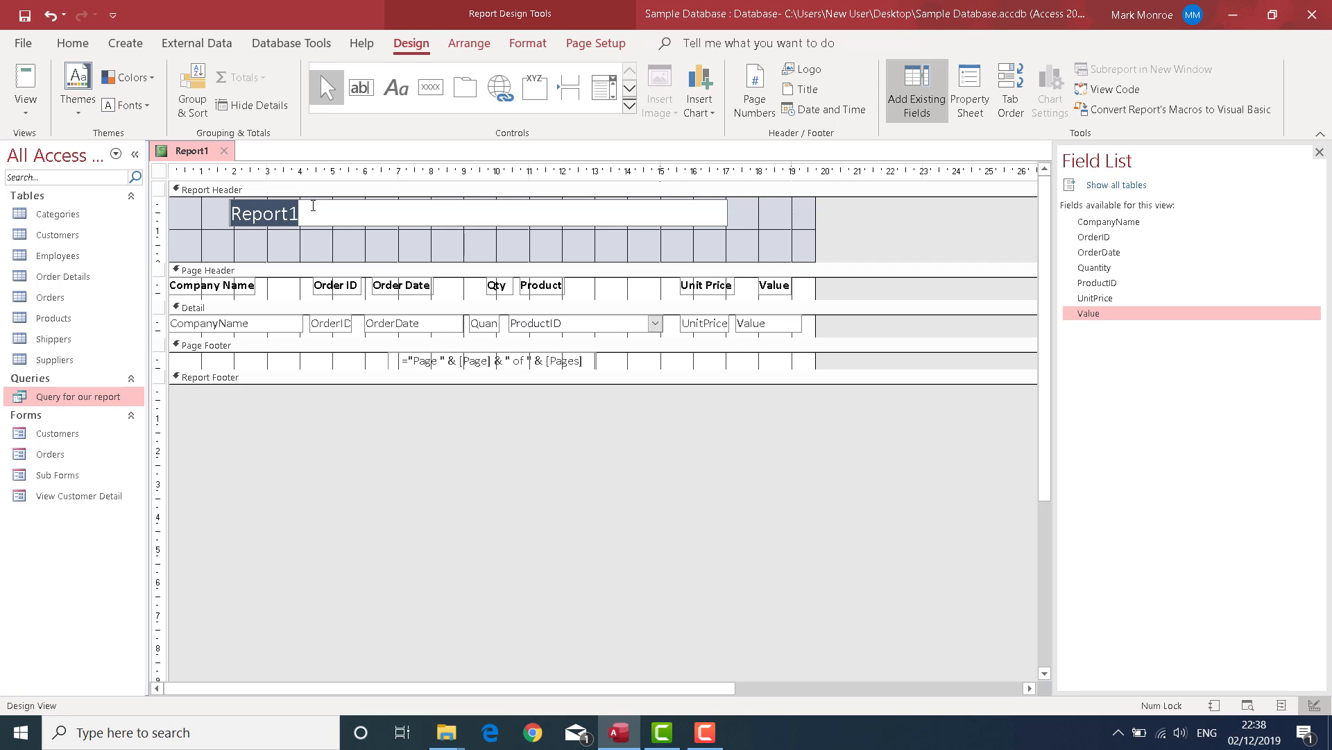
text(Custome)
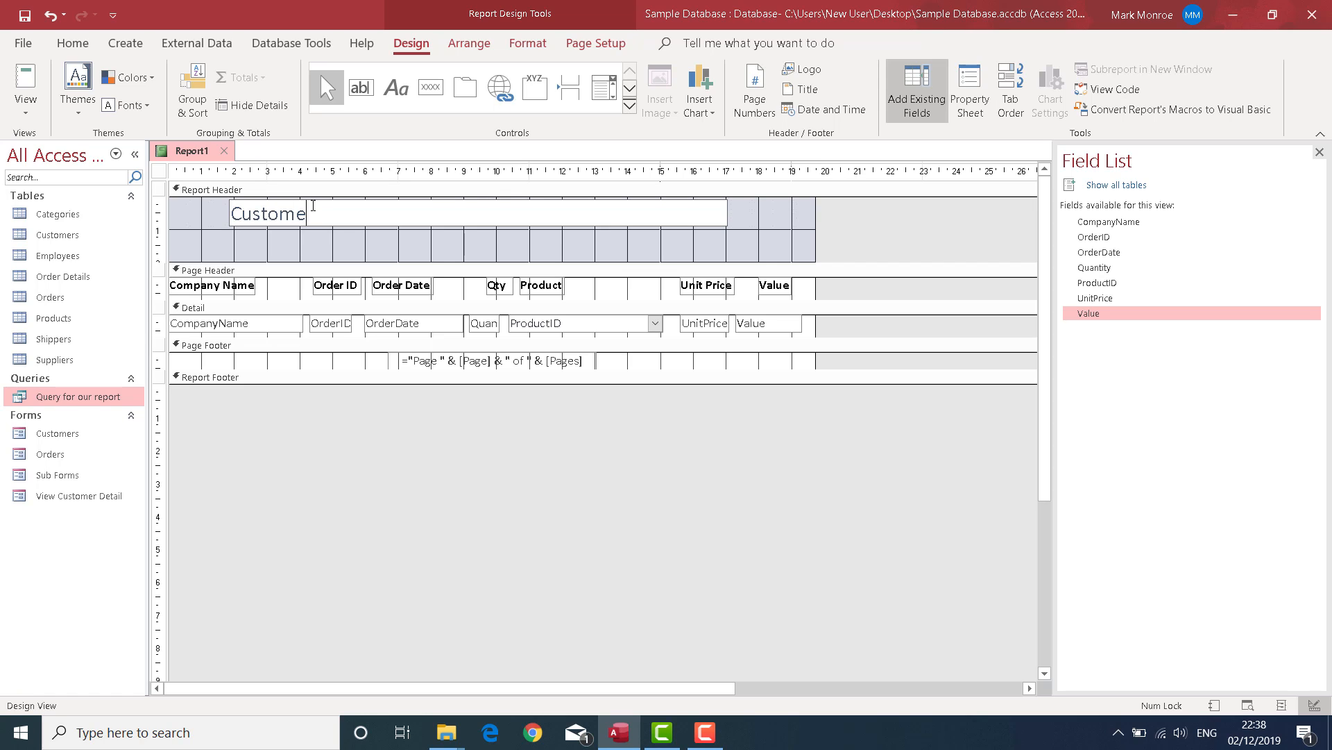
text(r Order Report by Date)
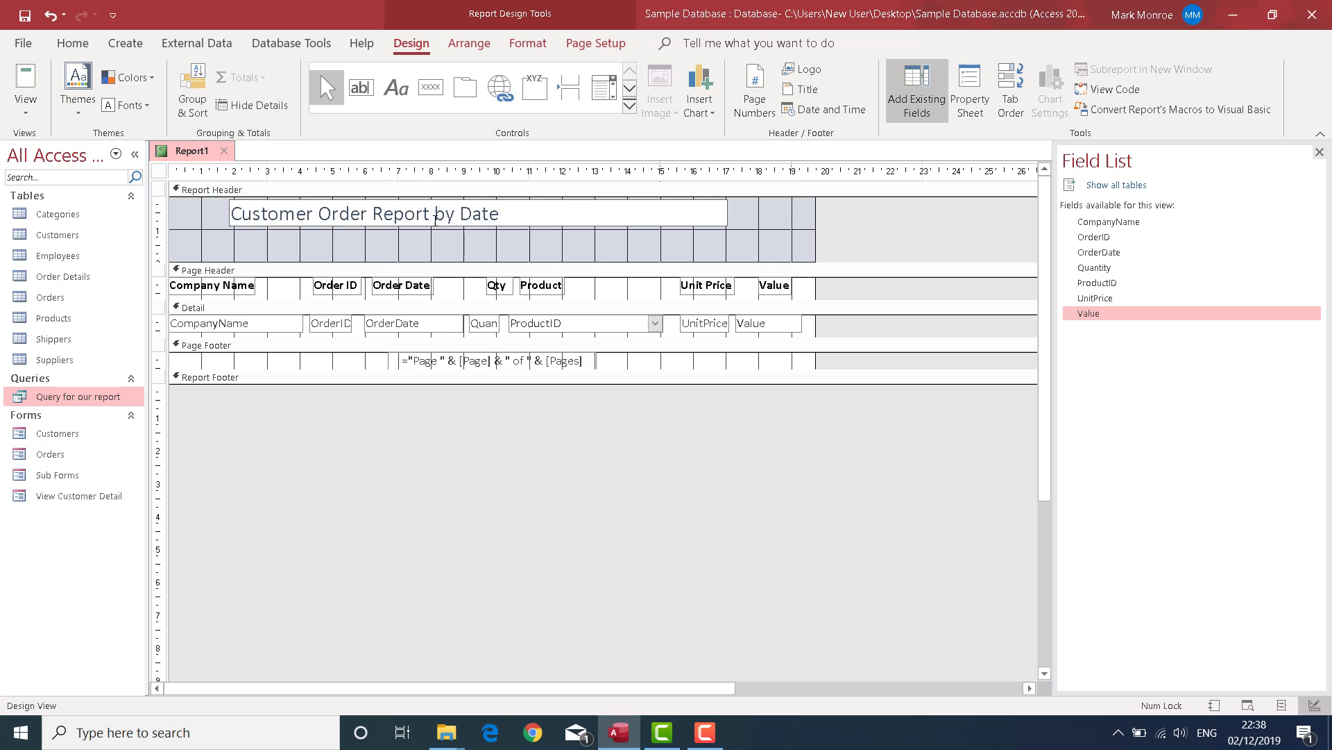
click(792, 236)
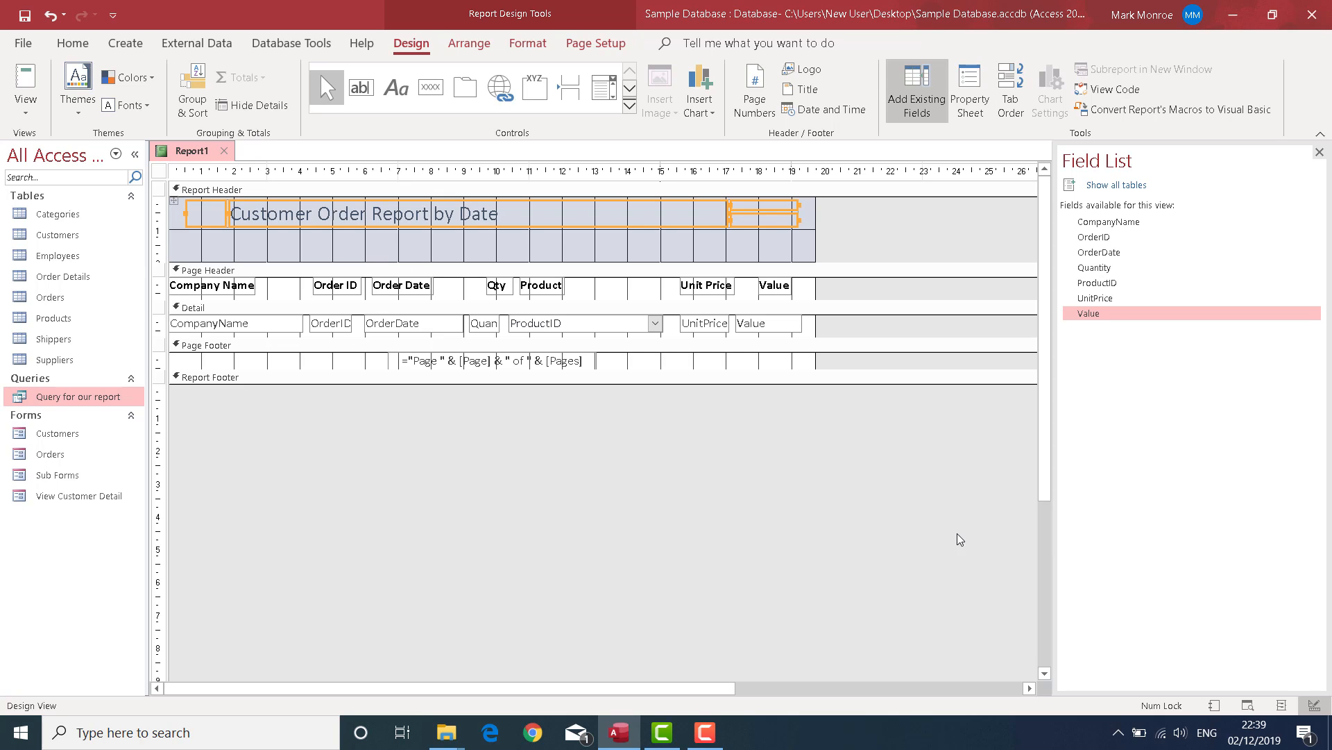
Step: Preview the report with start date 2/5/97 and examine the title and columns at full size
click(1238, 707)
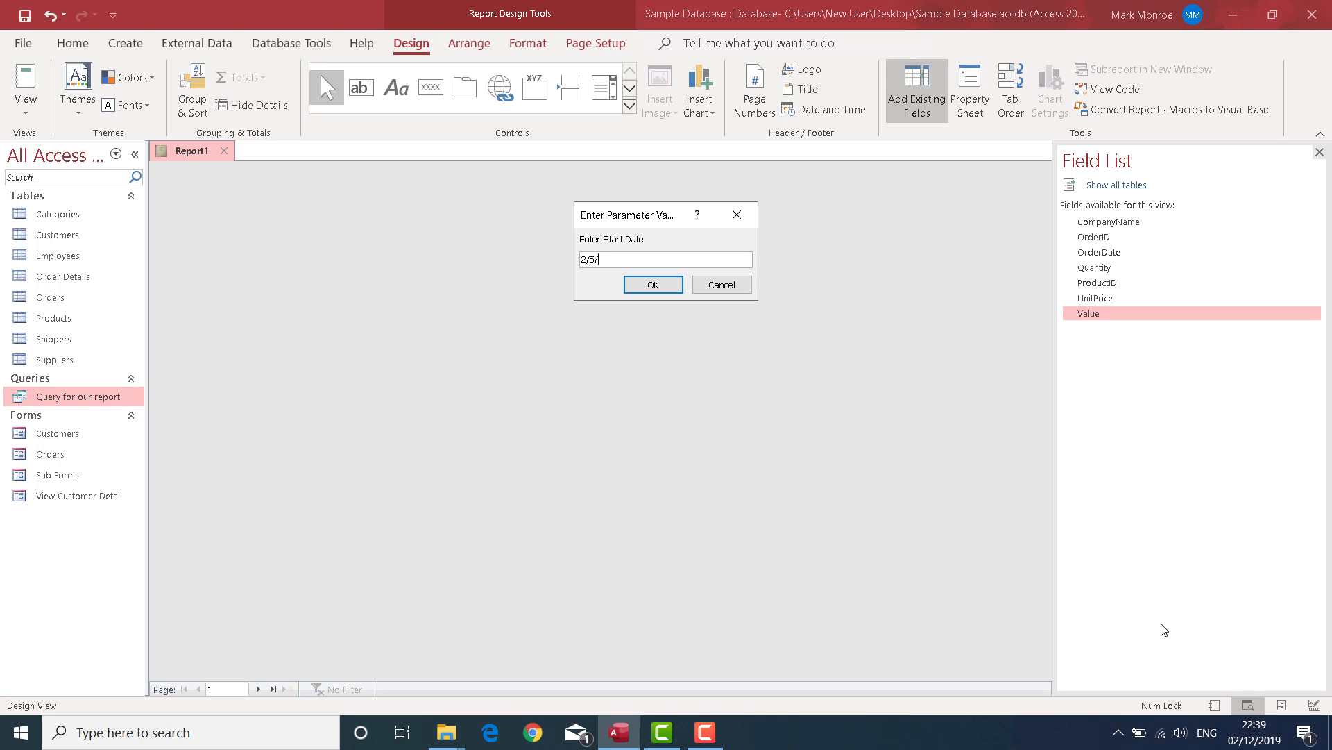
key(Return)
key(Return)
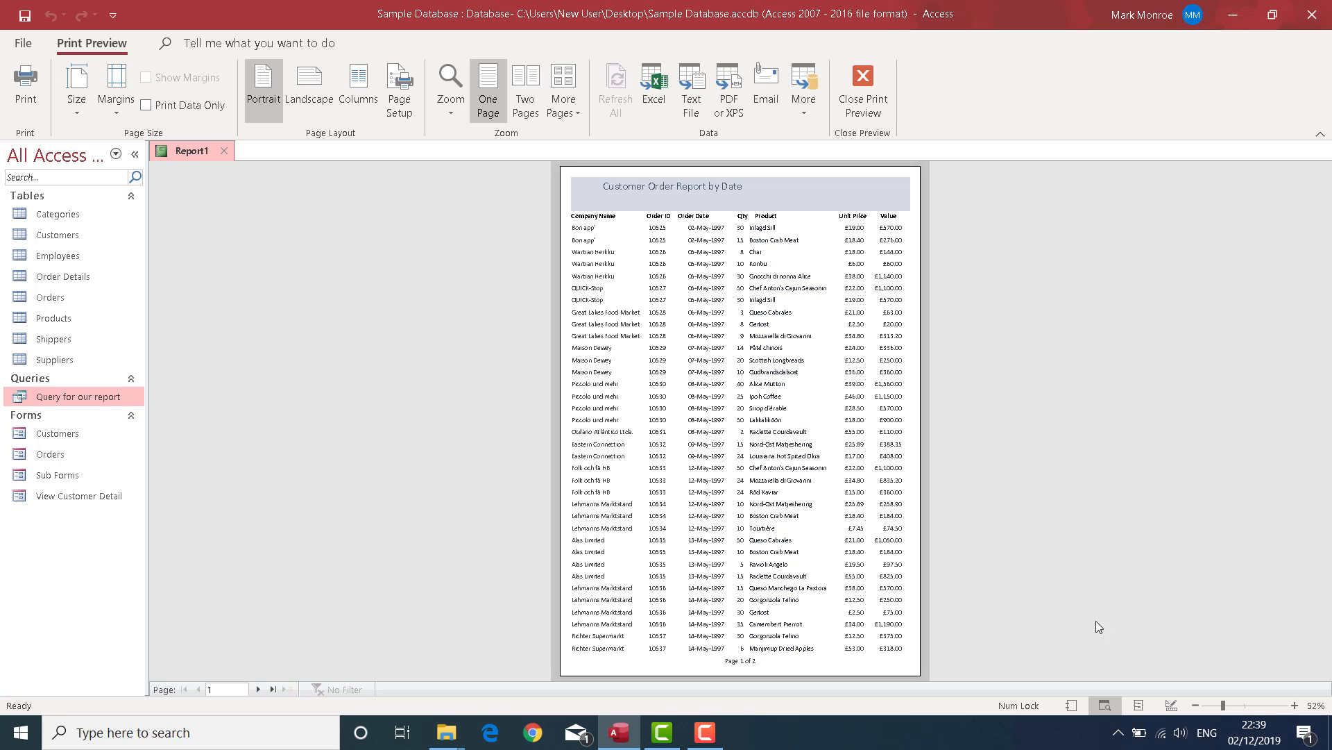
click(756, 225)
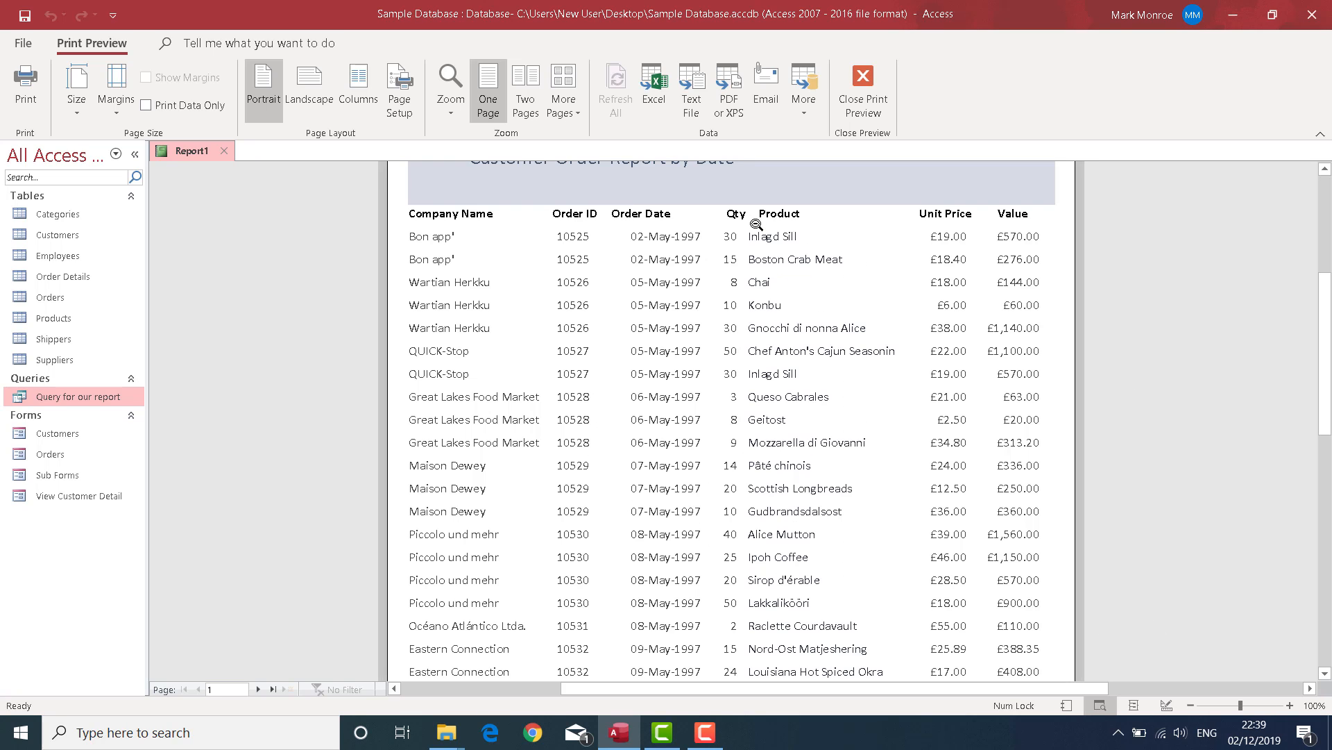
scroll(732, 297, up, 3)
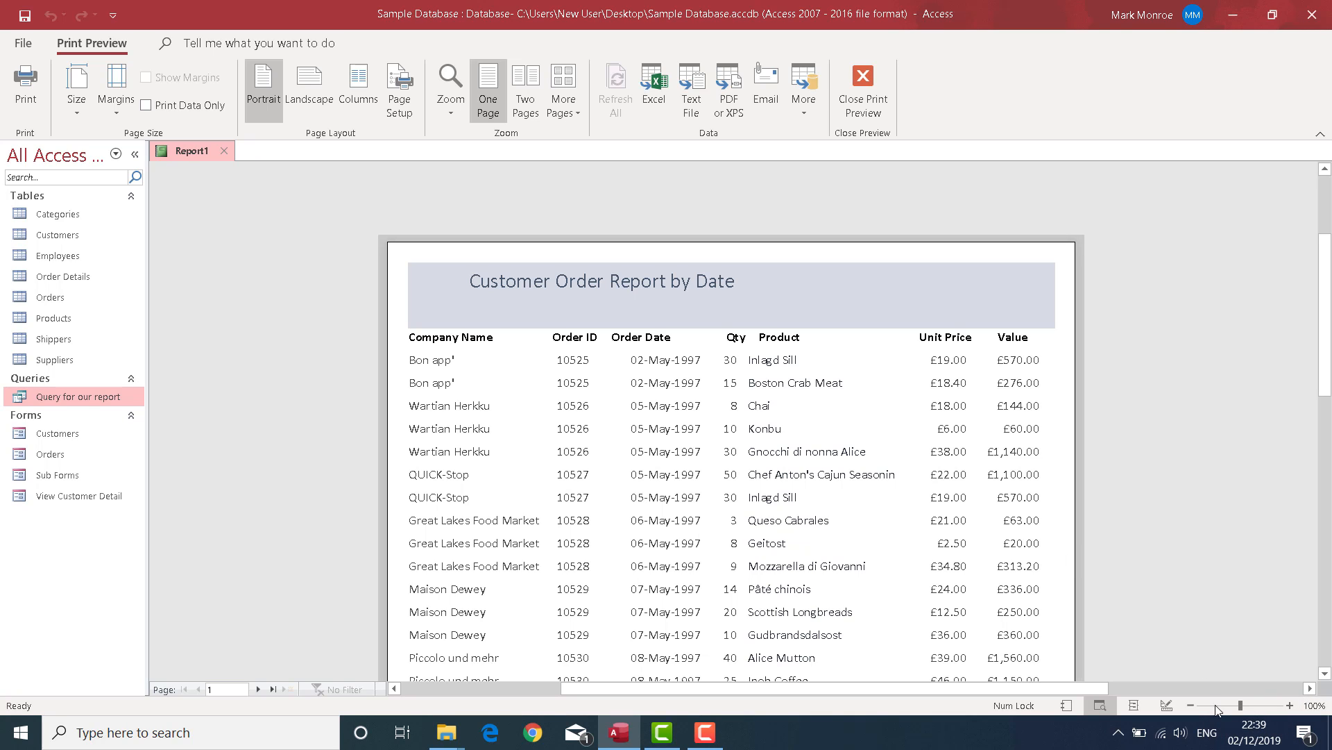
Step: In Design View, add a group on CompanyName to the report
click(1166, 708)
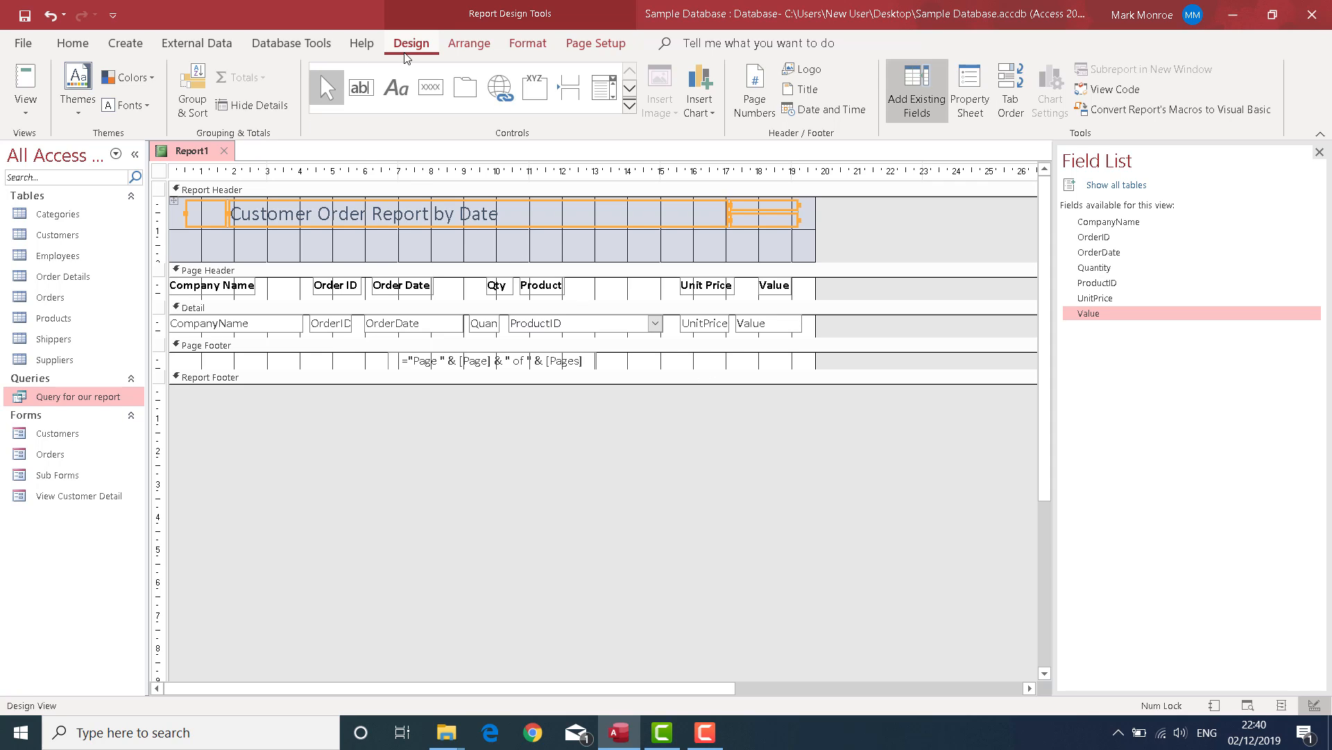
click(190, 96)
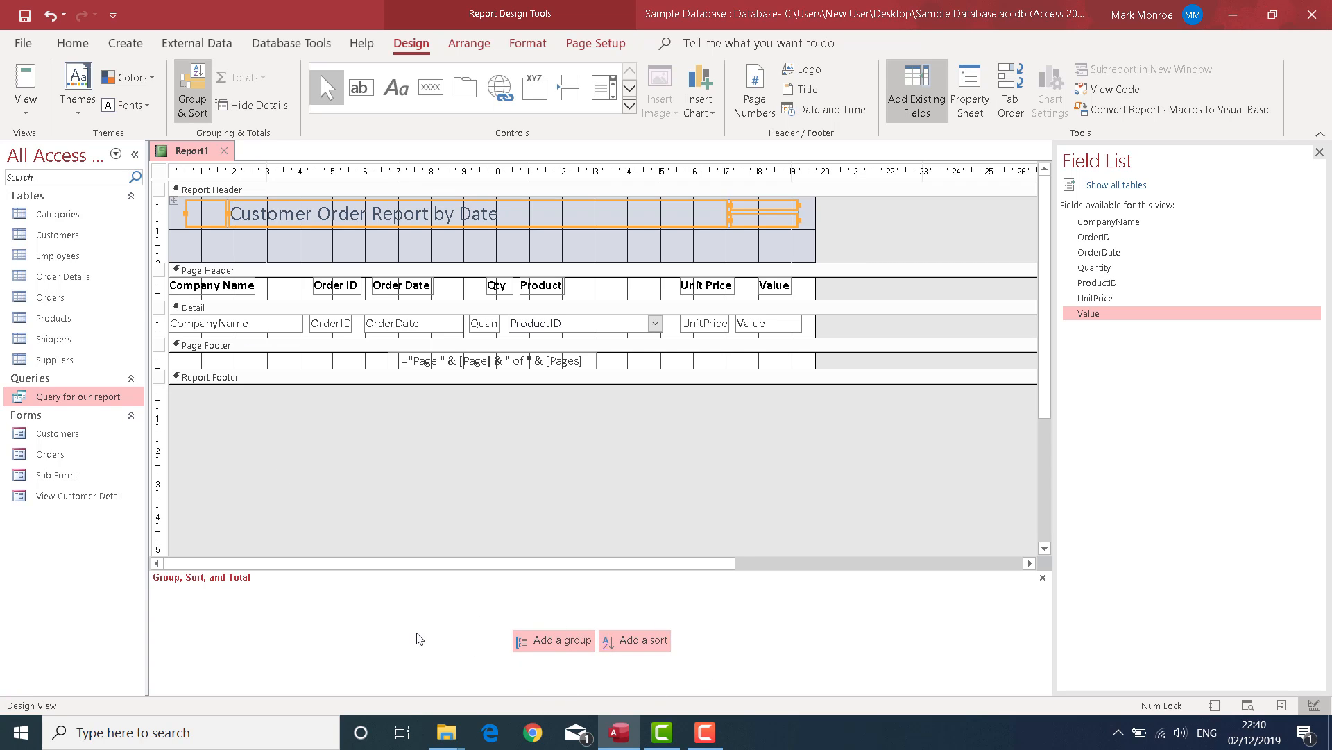
click(561, 642)
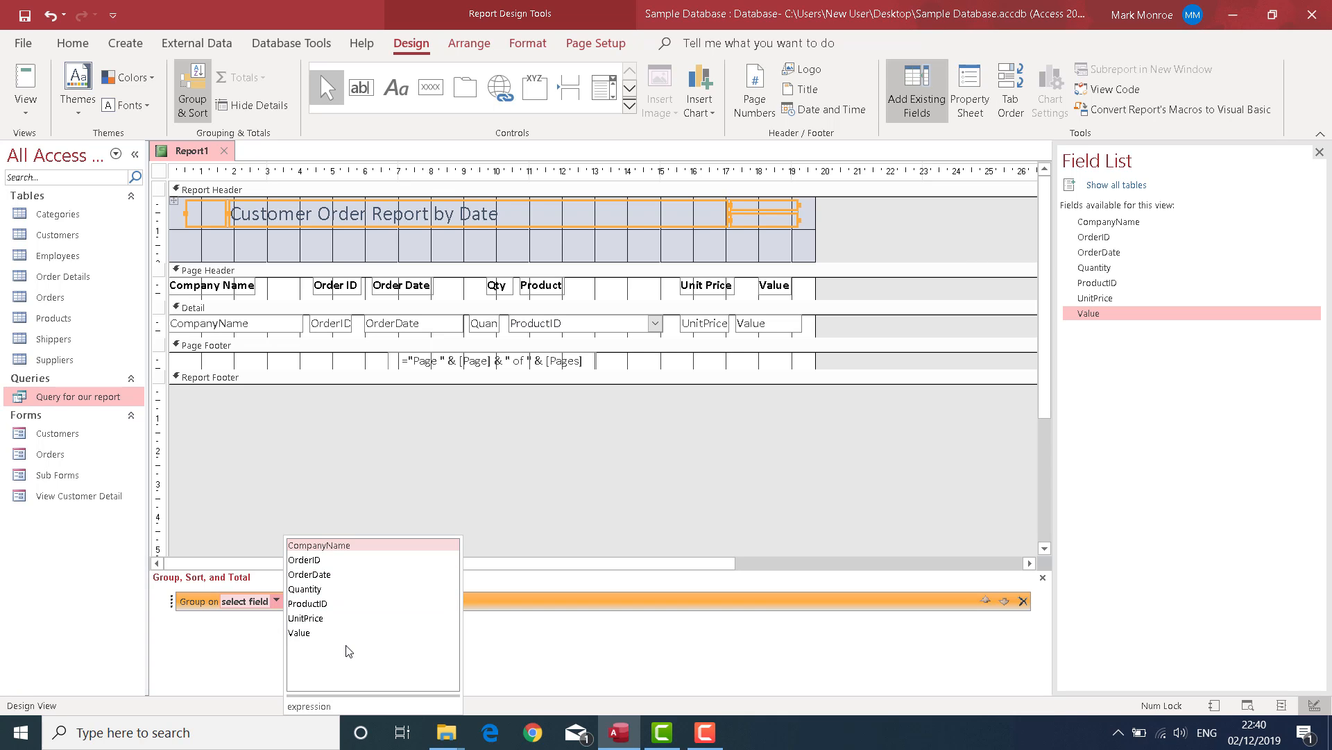
click(320, 544)
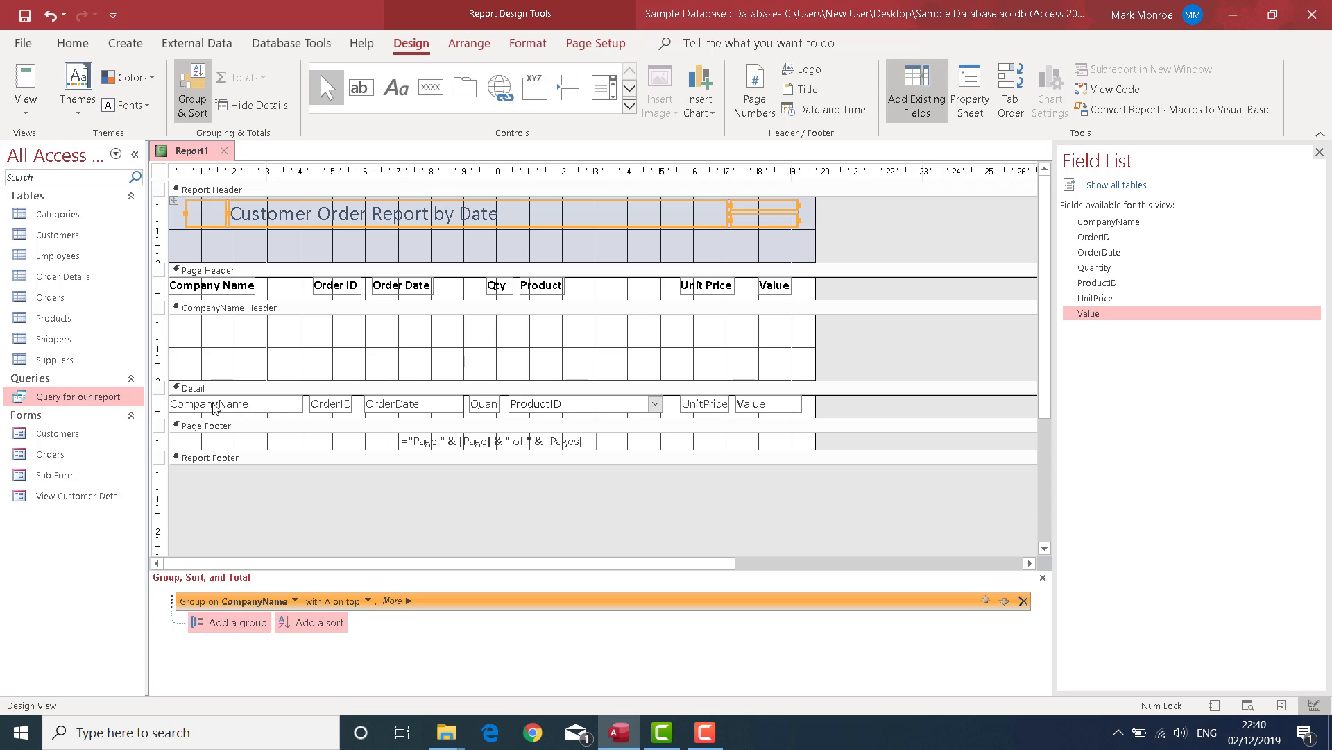
Step: Move the CompanyName field from the Detail section into the CompanyName Header and reduce that header's height to just below the field
click(262, 404)
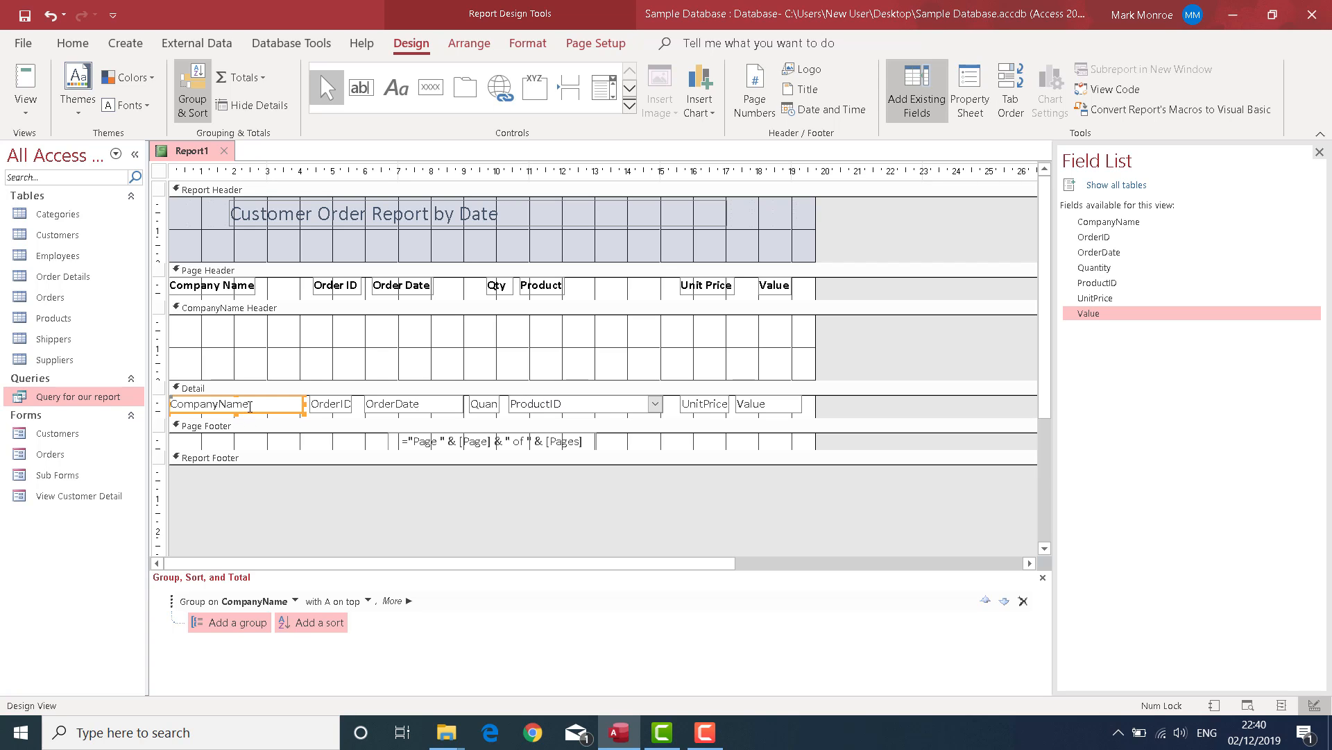
click(258, 401)
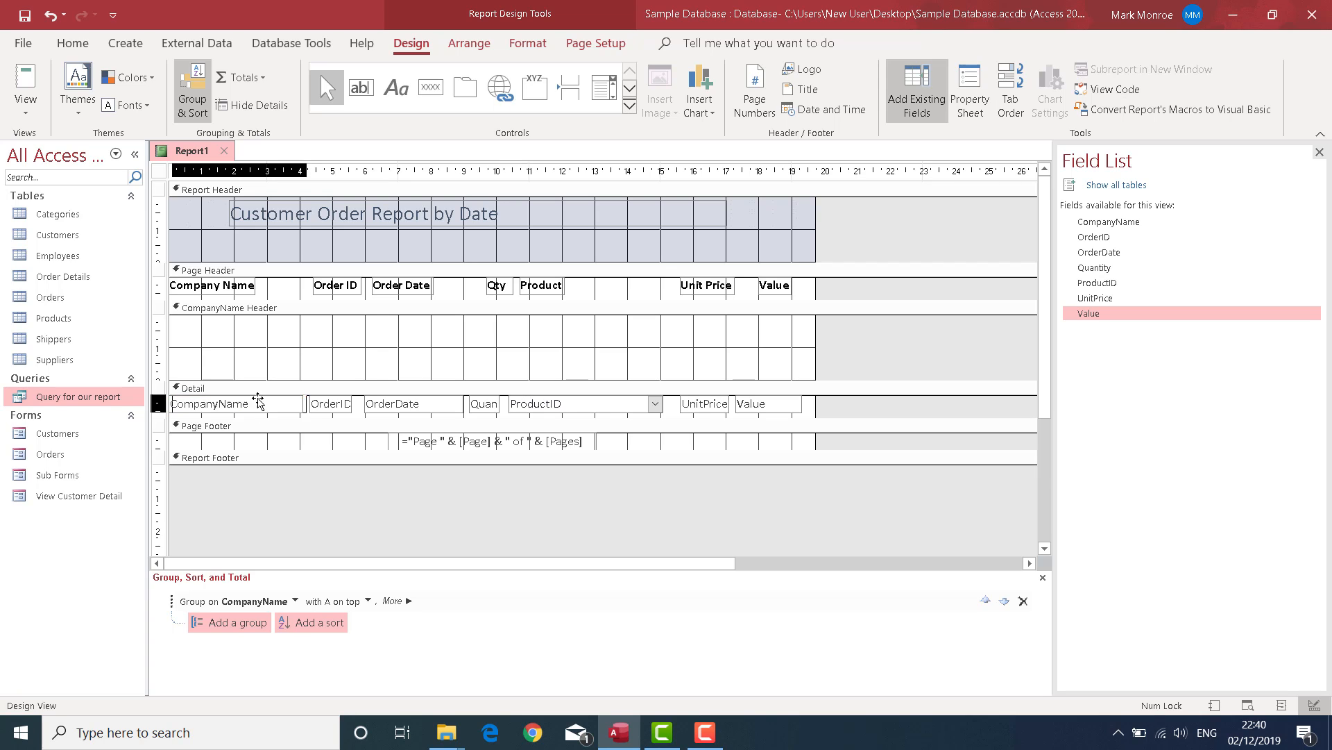
drag(258, 401, 253, 332)
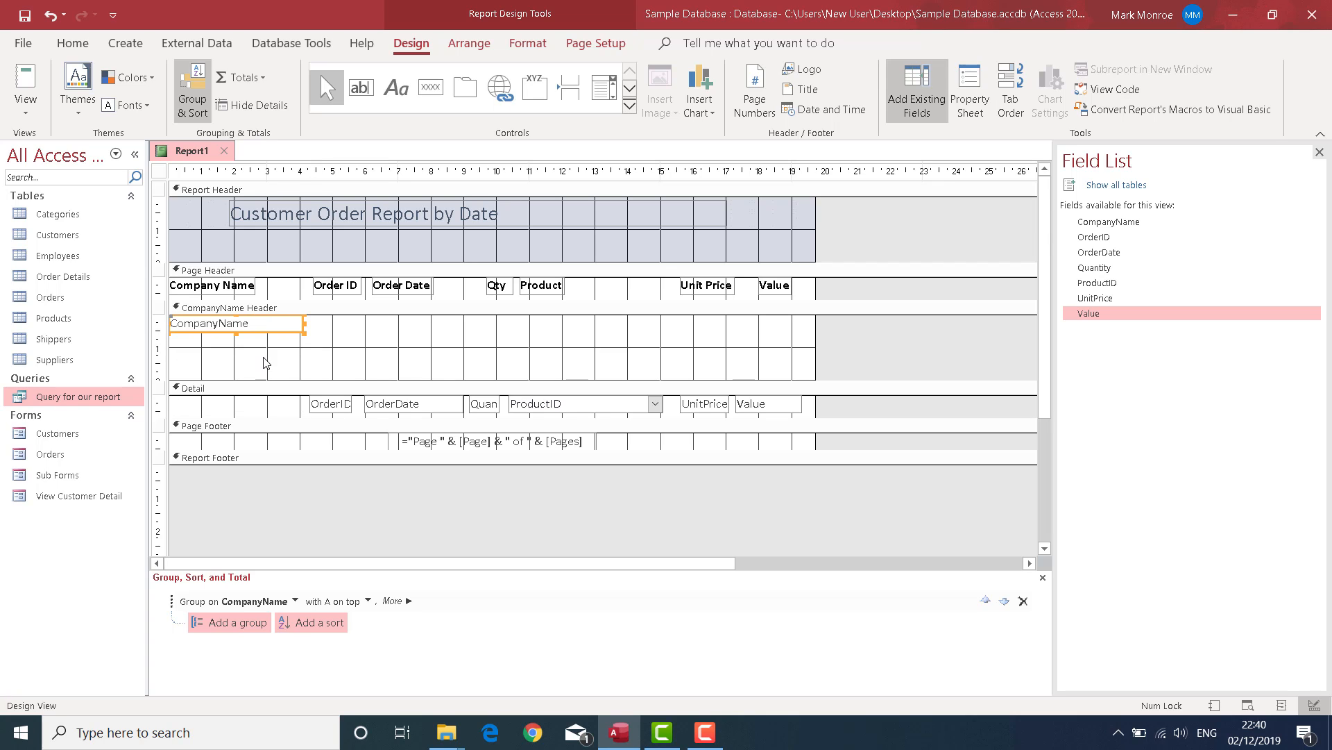
drag(268, 380, 276, 338)
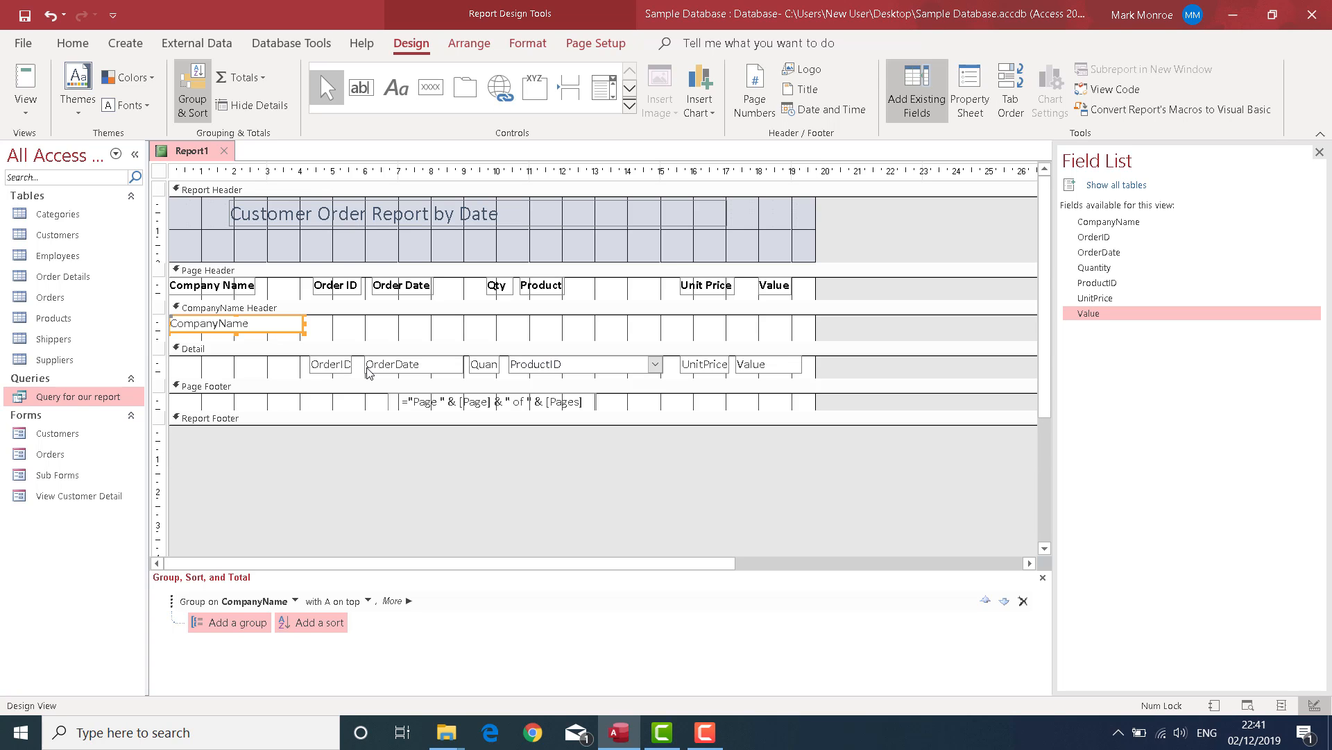
Step: Preview the grouped report for 2/5/97 to 20/5/97, check how orders are listed under each company, and close the preview
click(1249, 708)
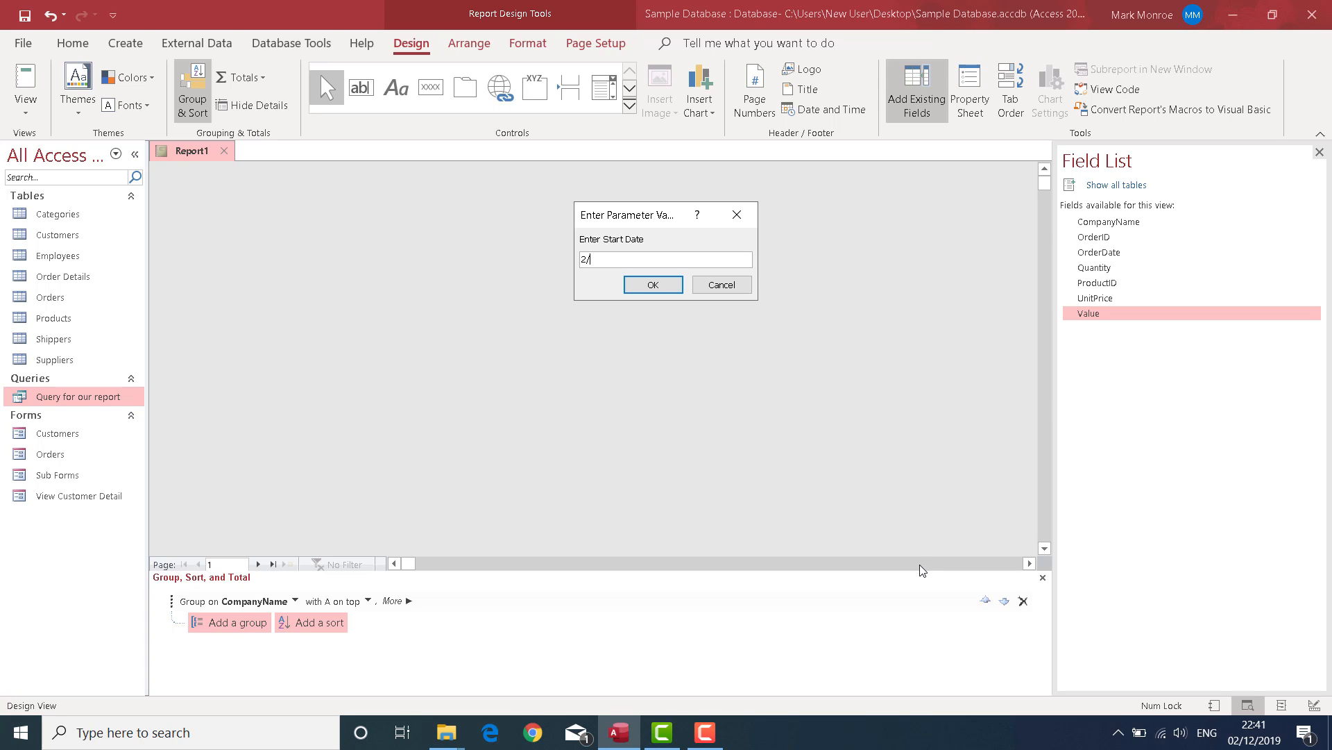
text(2/5/97)
key(Return)
text(20/5/97)
key(Return)
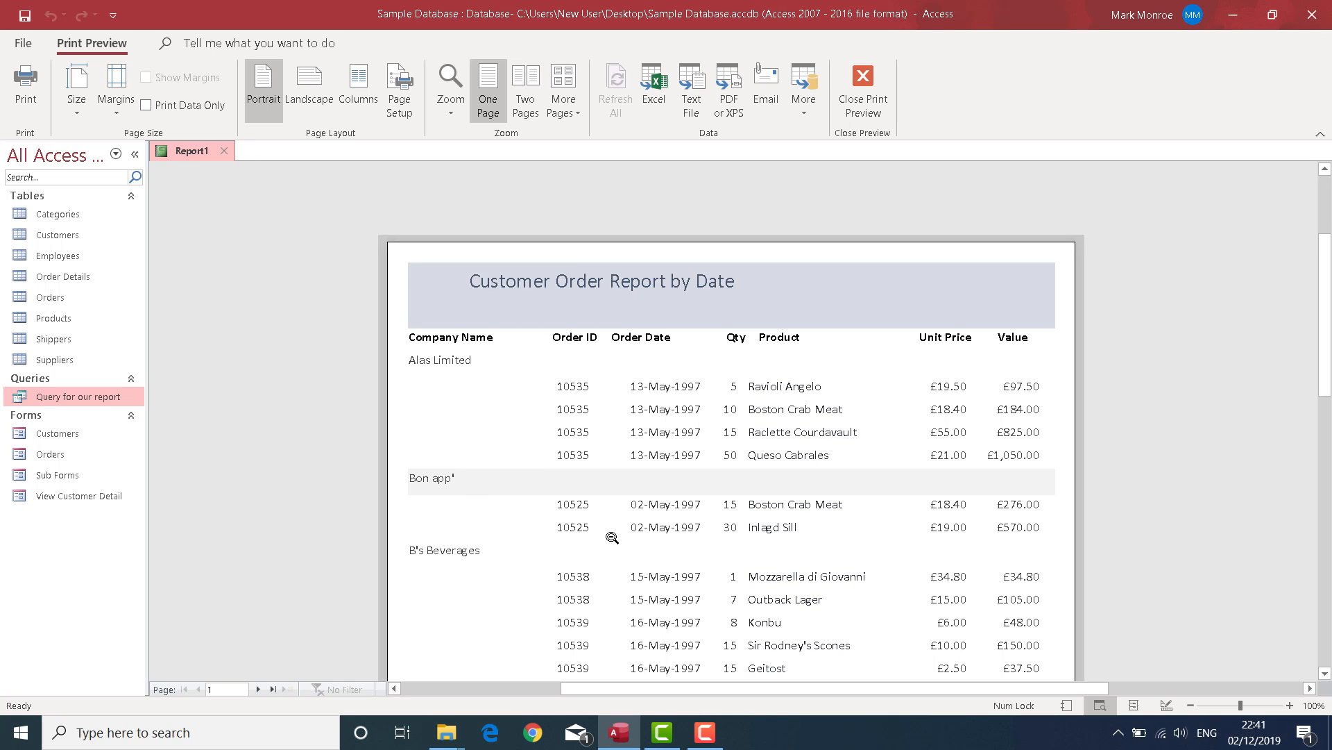
scroll(618, 535, down, 3)
scroll(625, 524, down, 3)
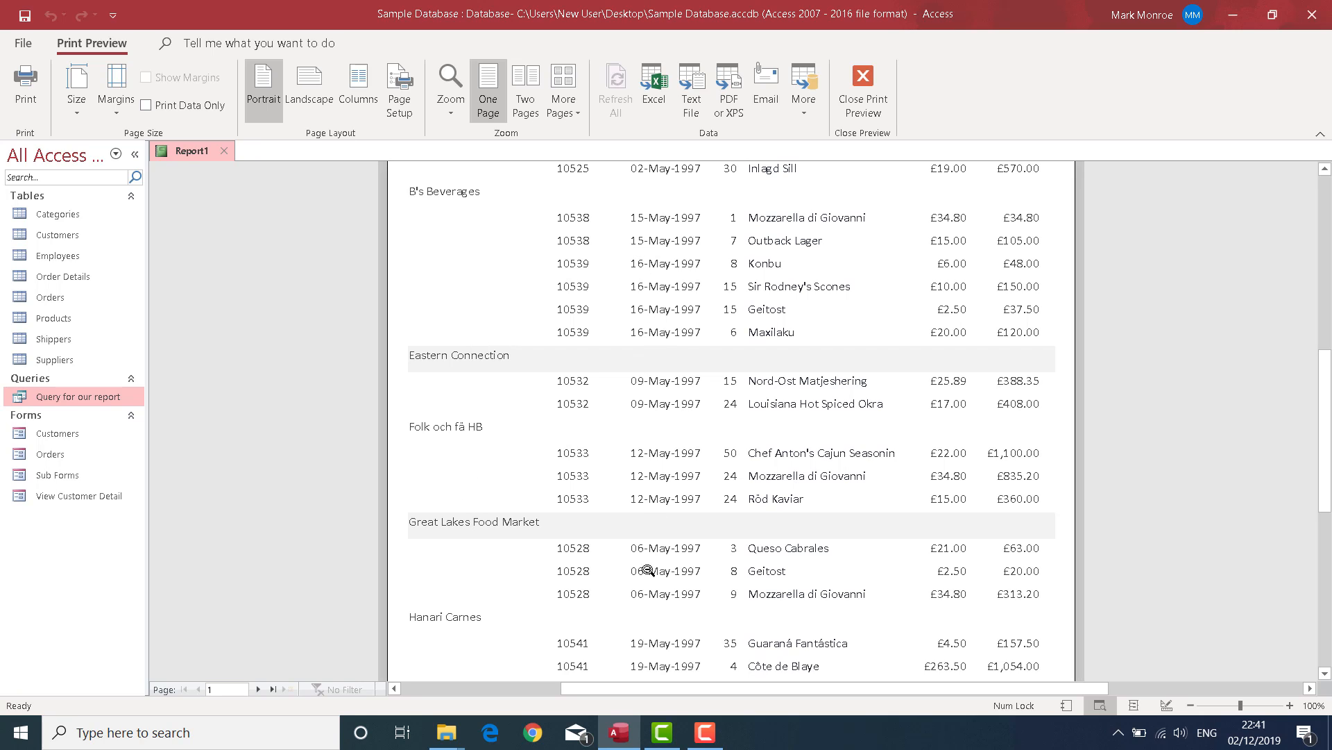
scroll(676, 480, up, 3)
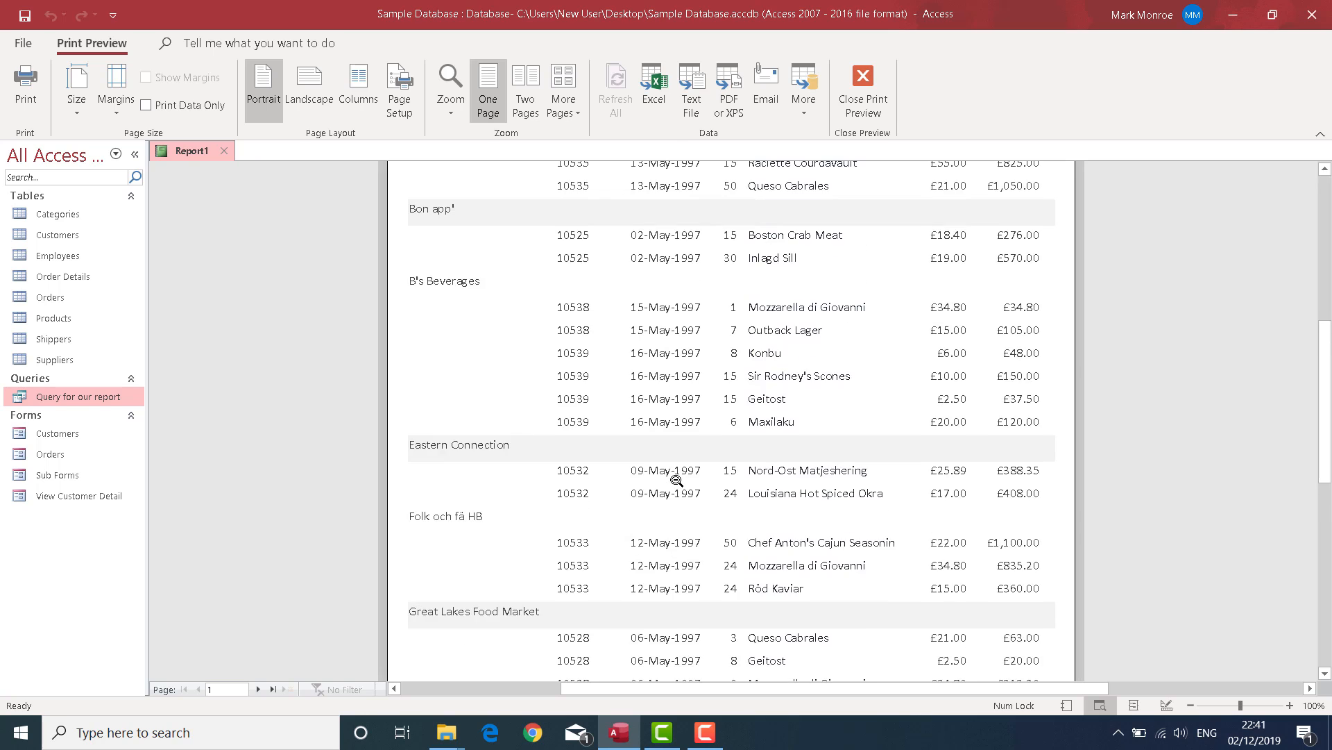
scroll(677, 481, up, 3)
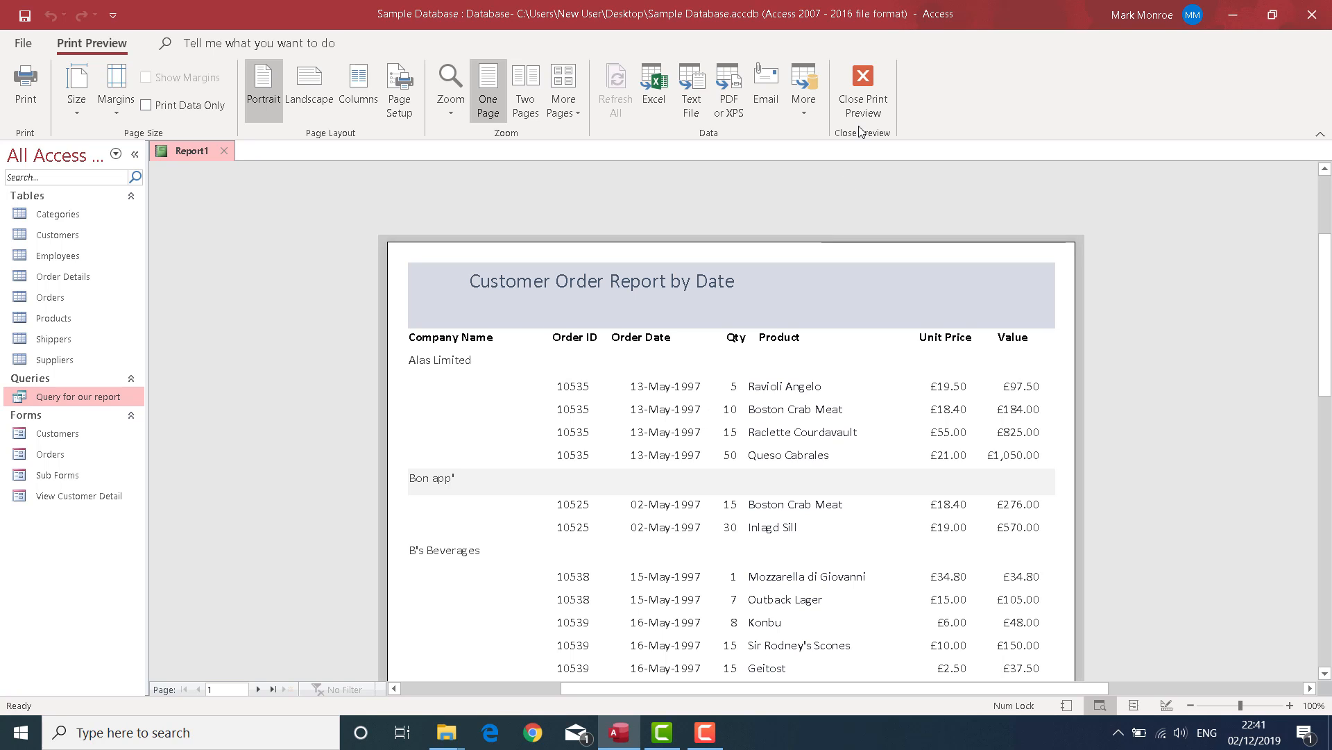
click(856, 82)
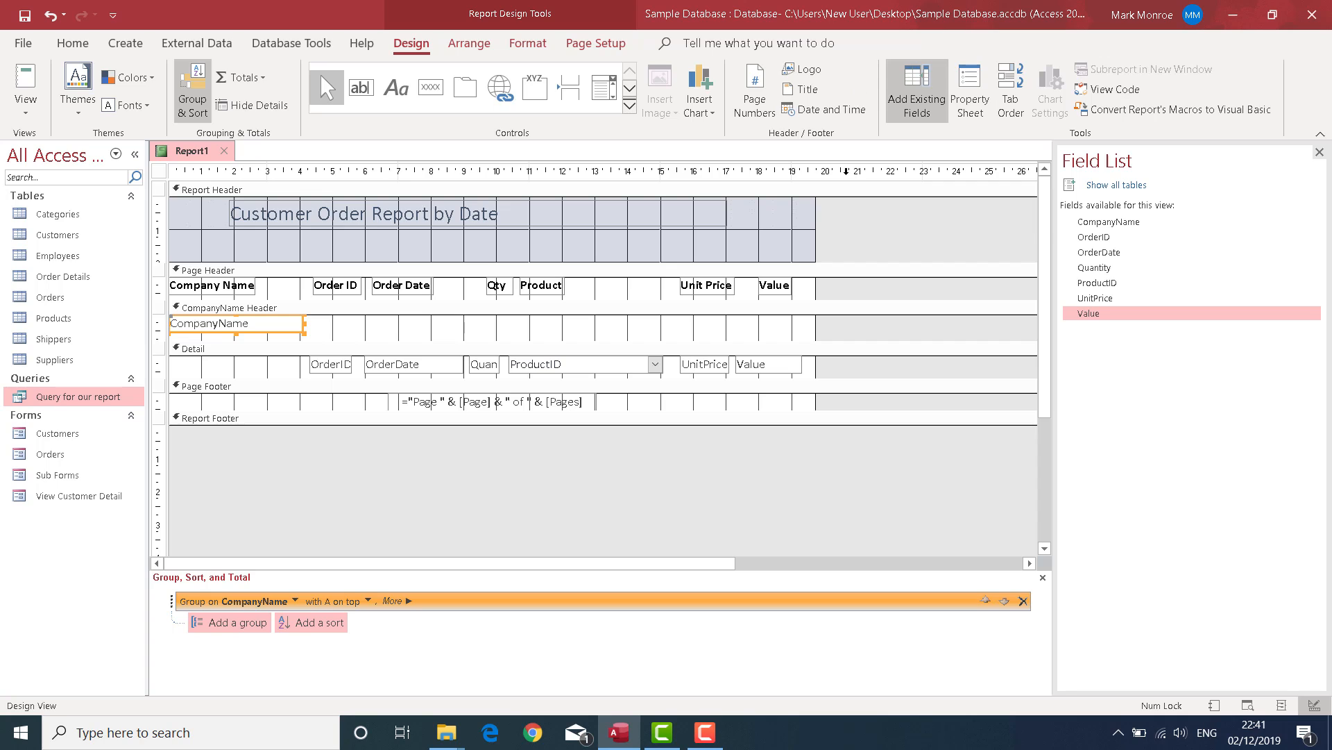
Step: Close the report and save its design under the name "Report by Date"
click(225, 150)
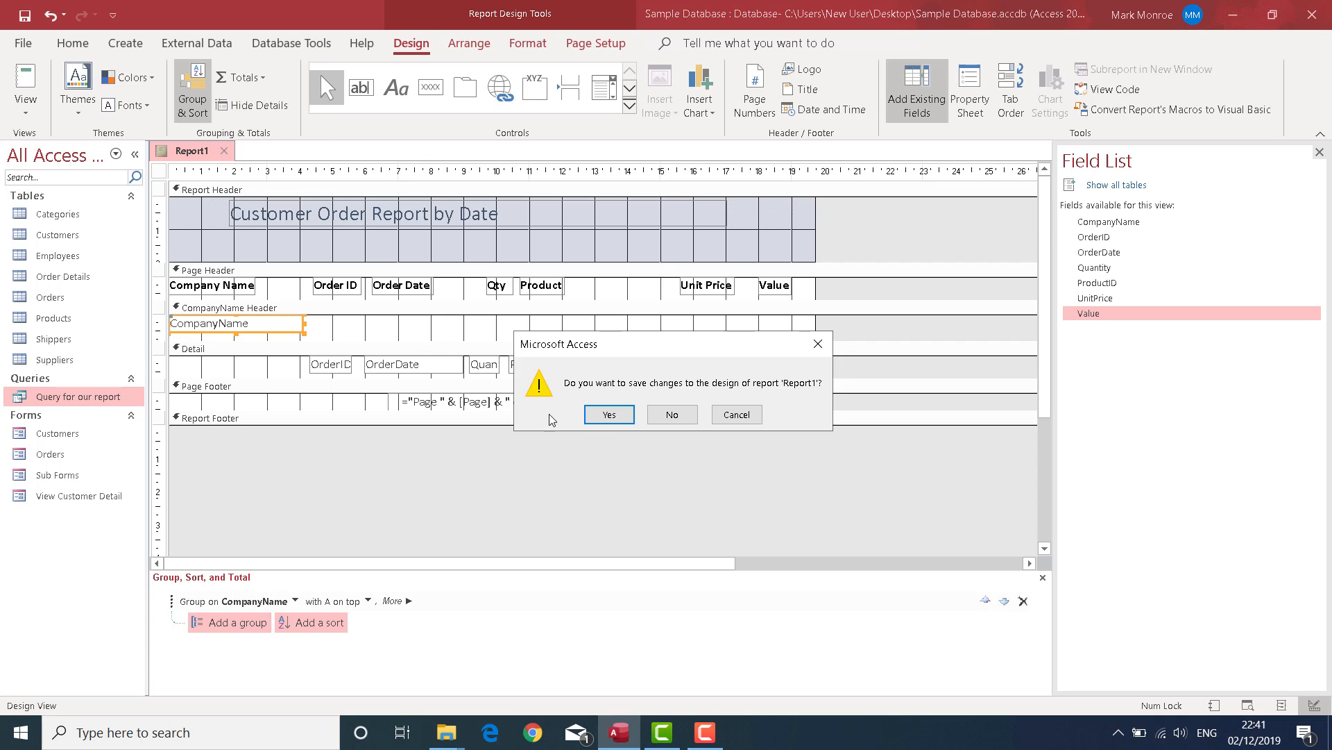
click(601, 418)
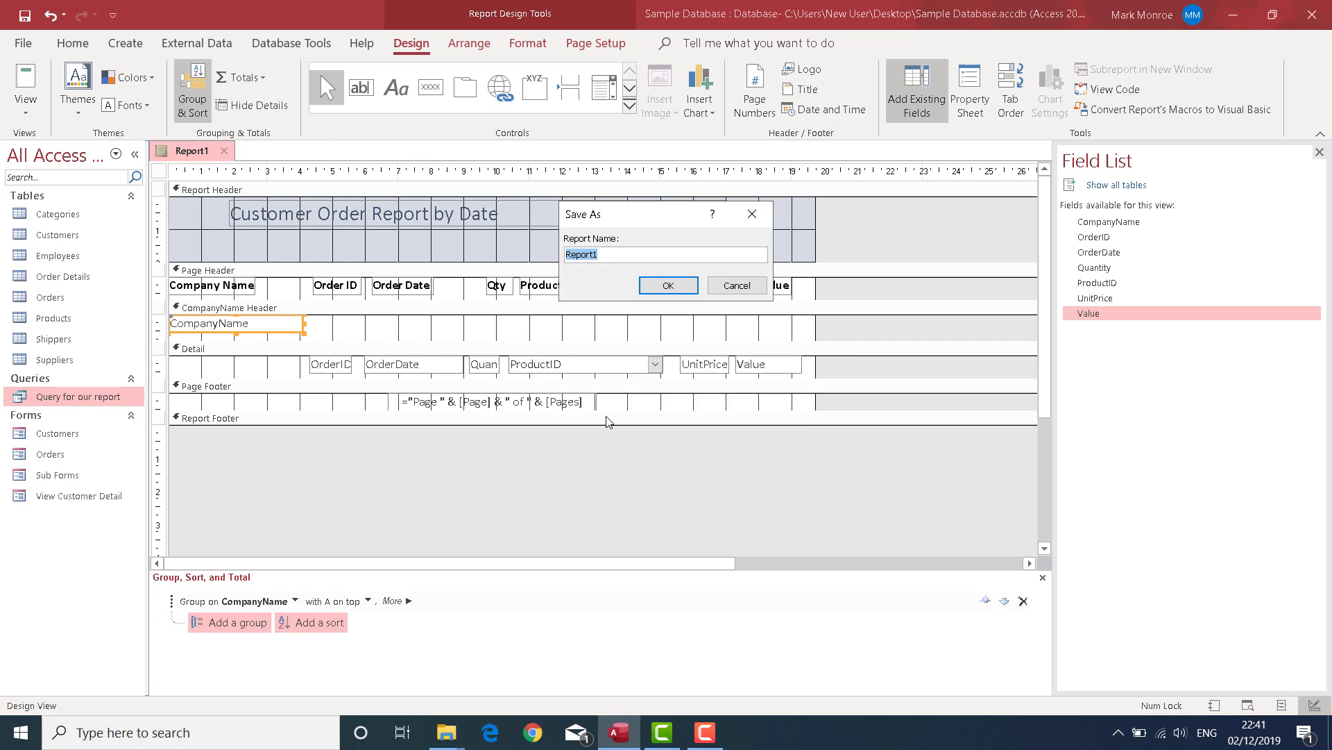
text(Repo)
key(Return)
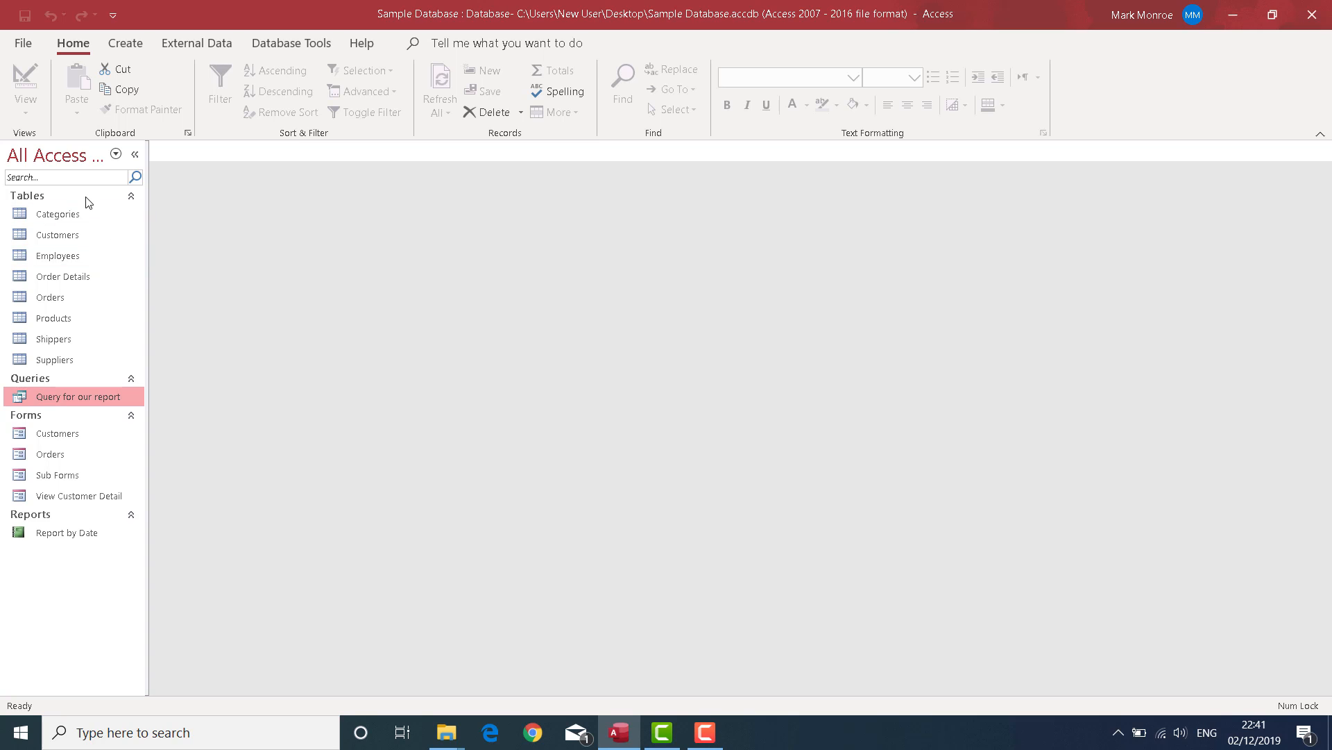
Step: Open the saved "Report by Date" report with start date 1/7/97
double_click(40, 536)
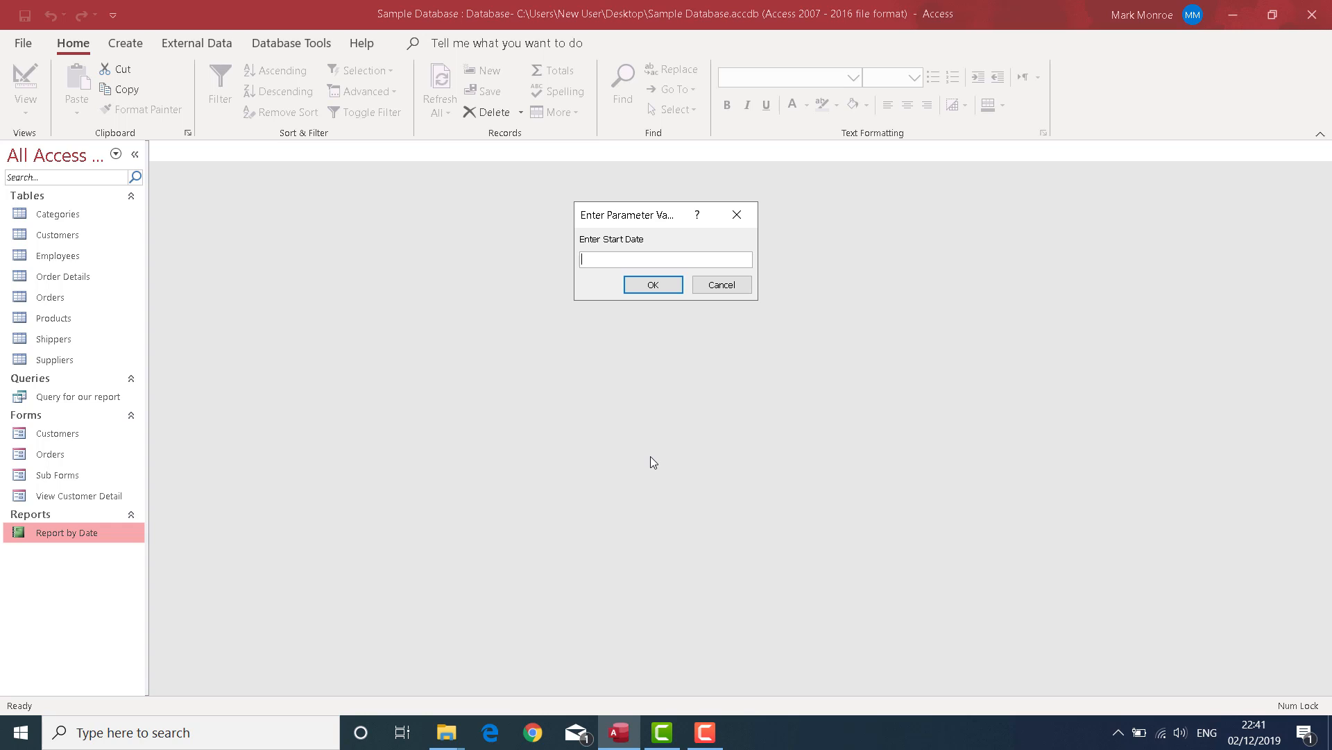
text(1/7/97)
key(Return)
key(Return)
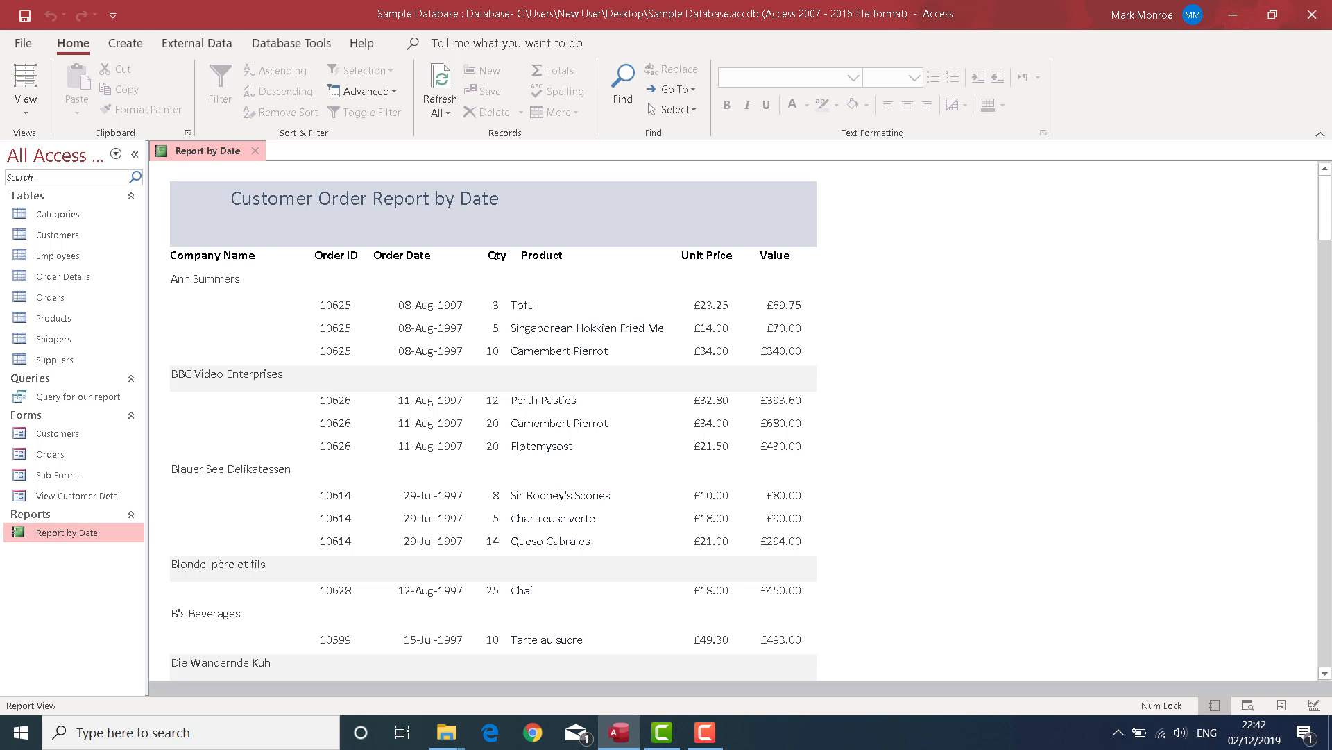